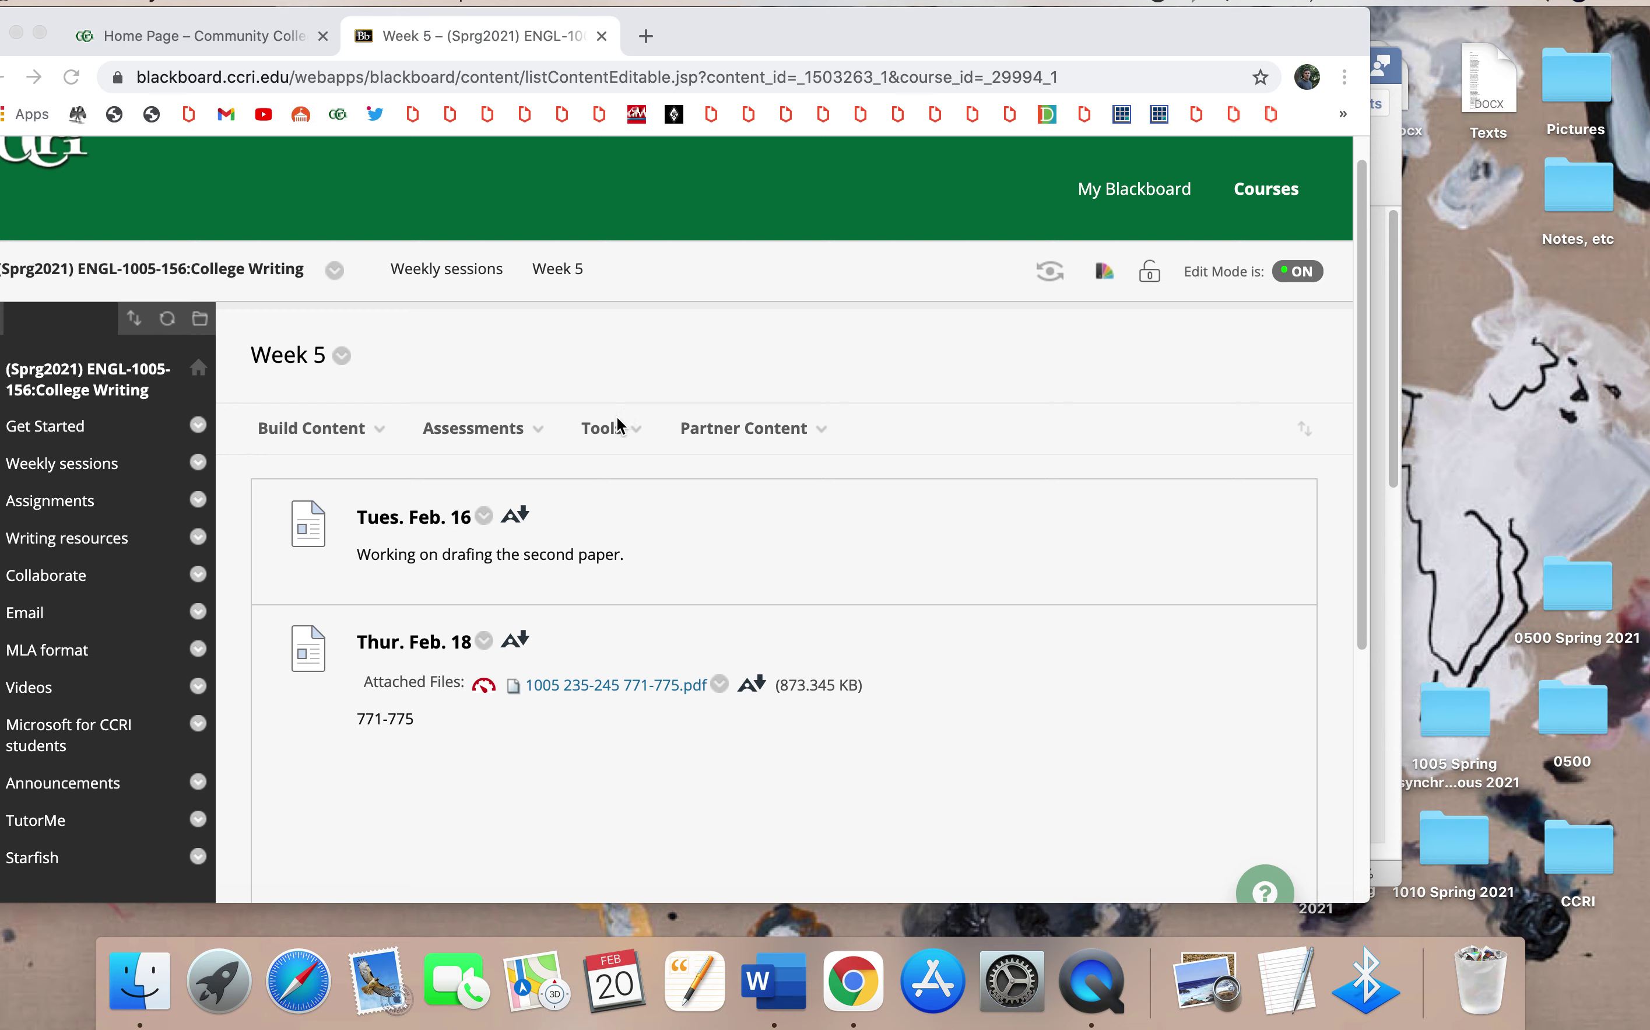
Step: Maximize the blank Word document and type Who, What, When, Where, Why and How on separate lines
{"action": "left_click", "coordinate": [1385, 170]}
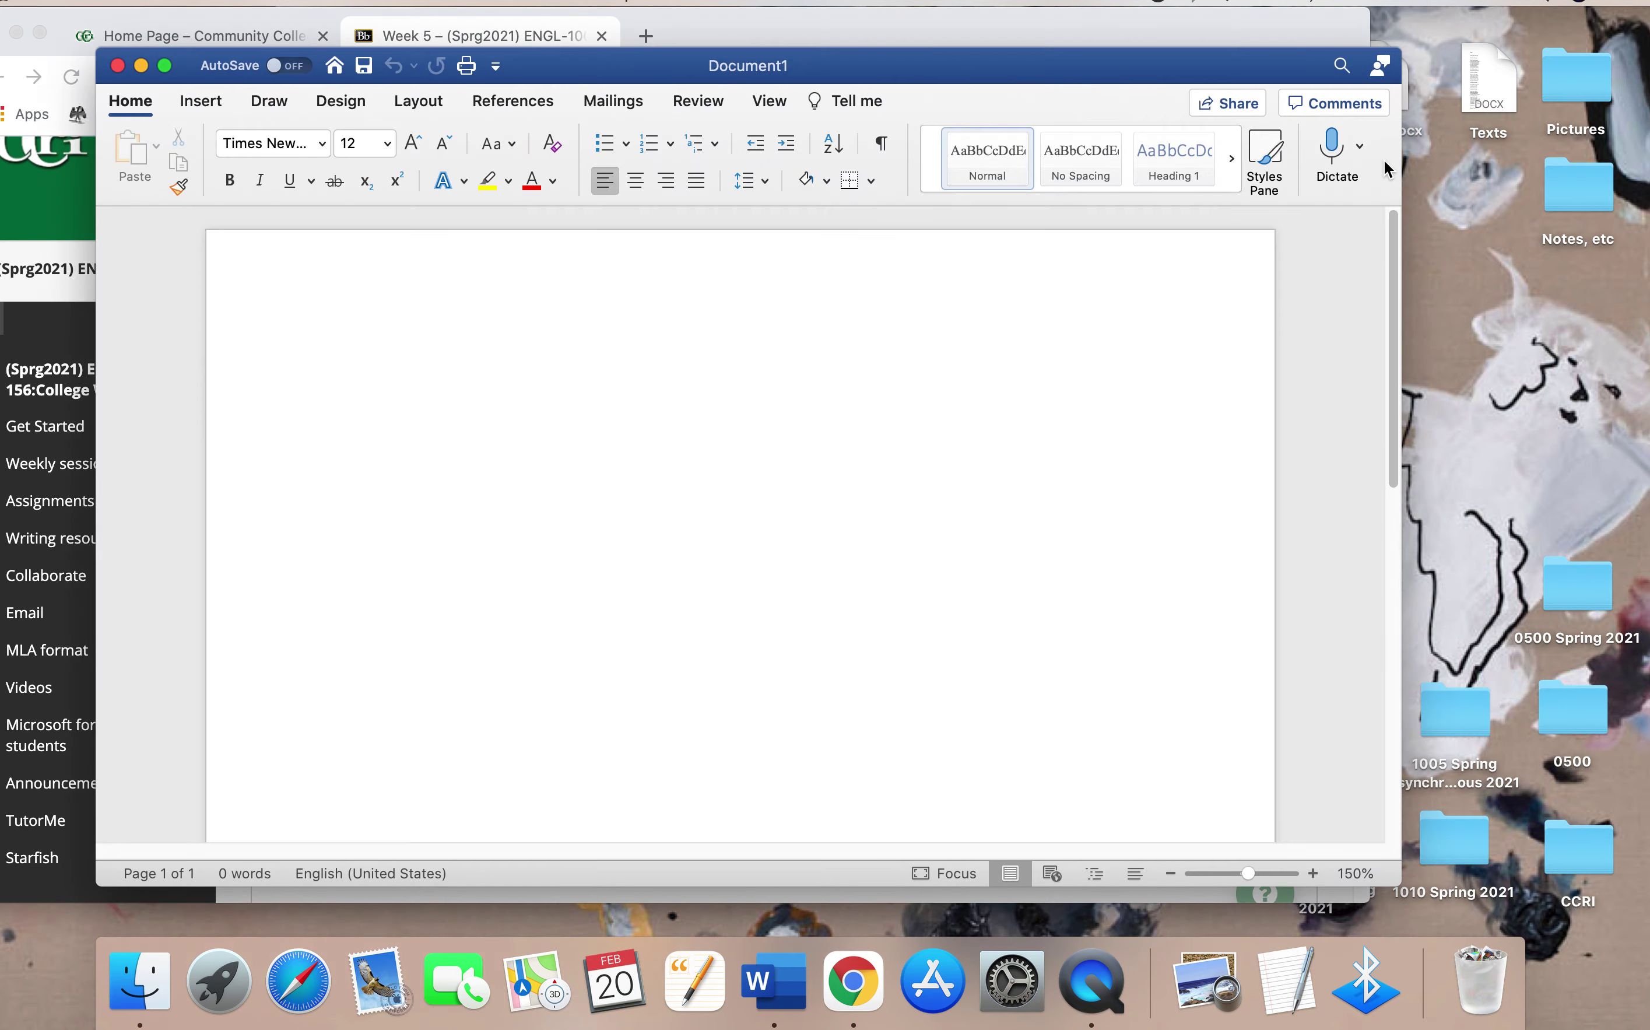
{"action": "left_click", "coordinate": [165, 65]}
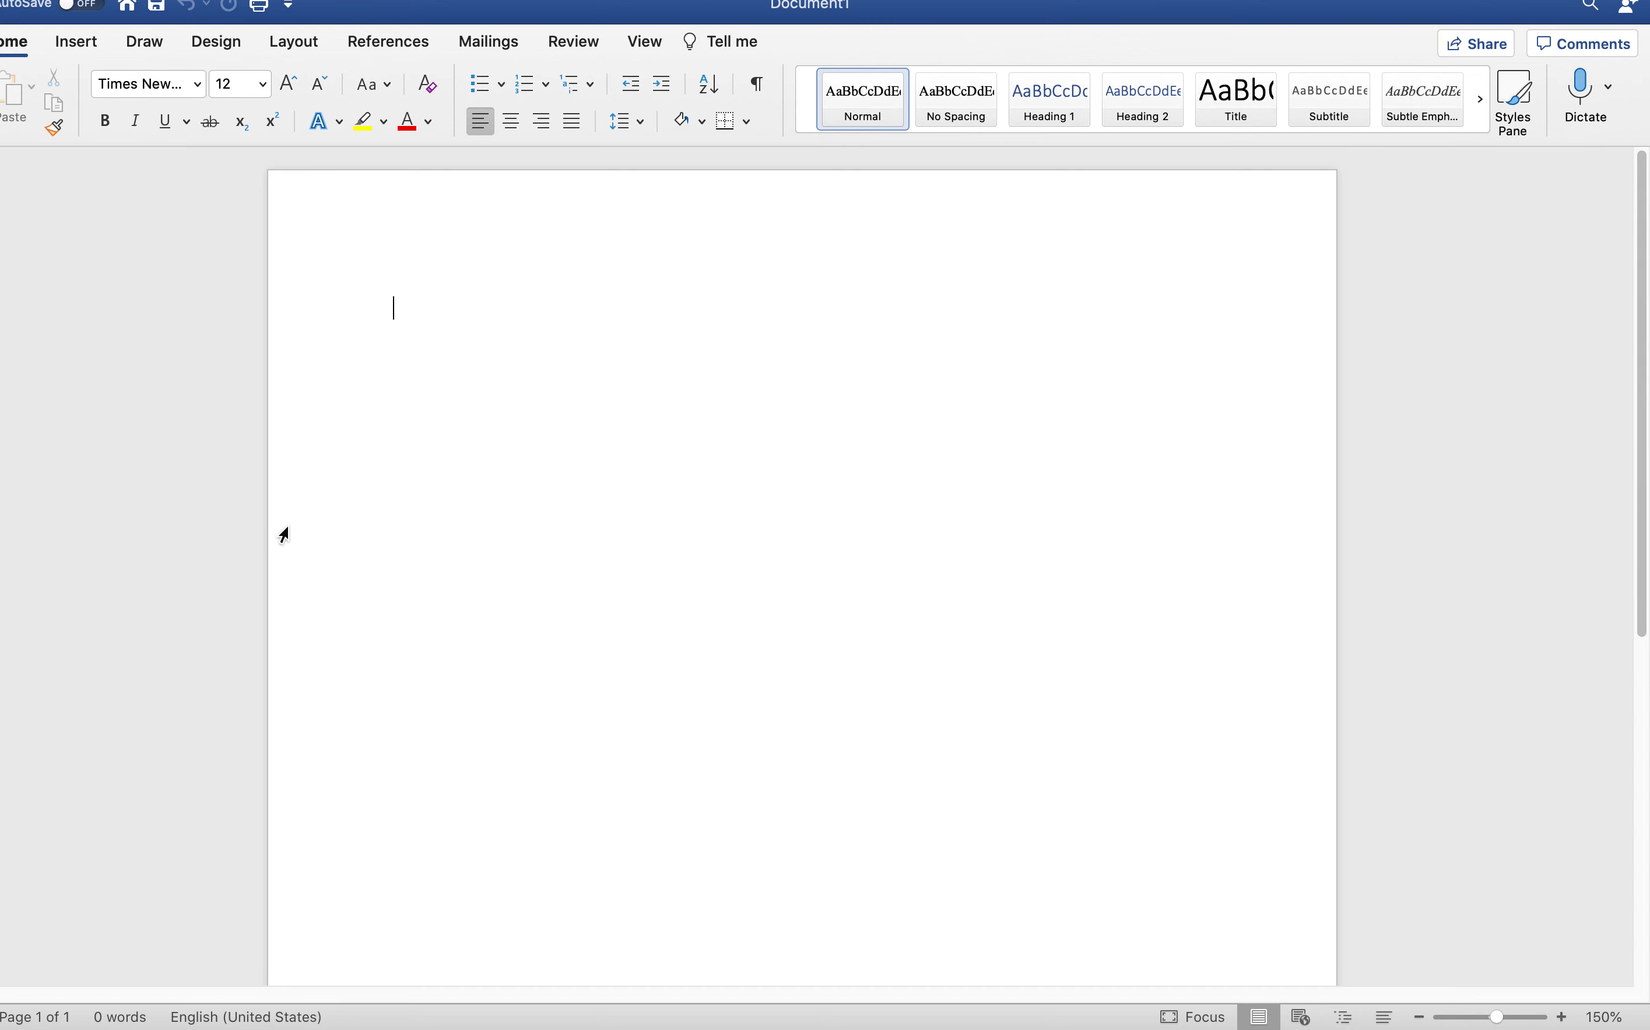
{"action": "type", "text": "Wh"}
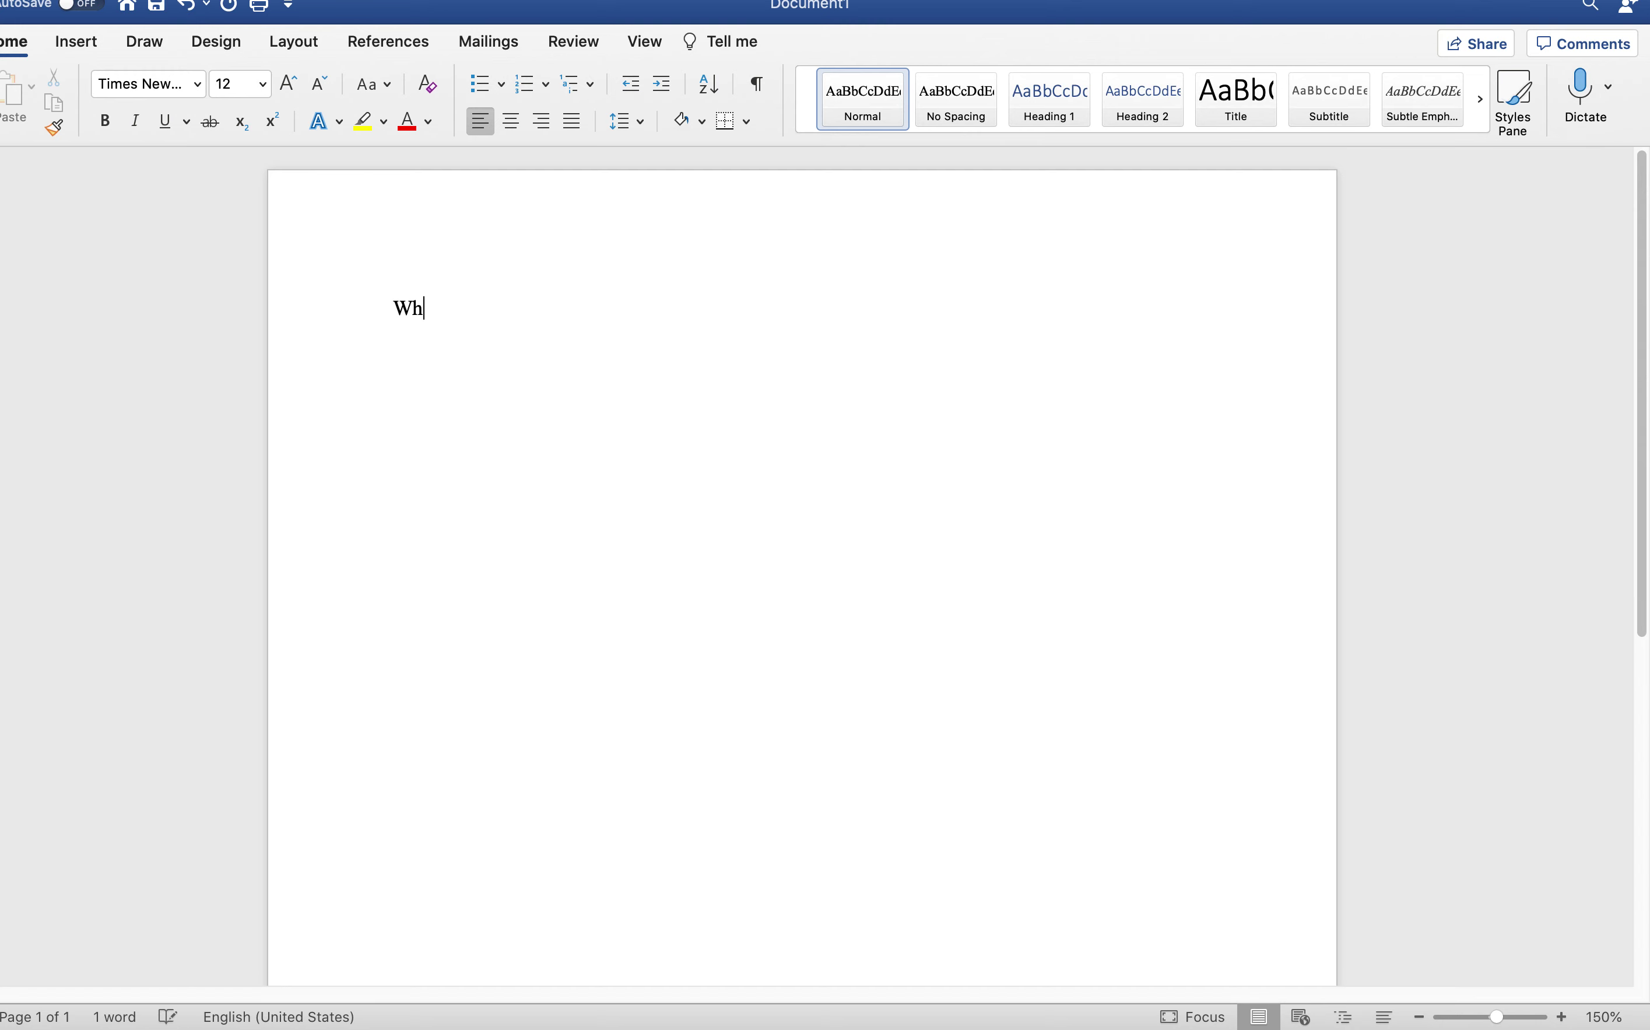
{"action": "type", "text": "o What "}
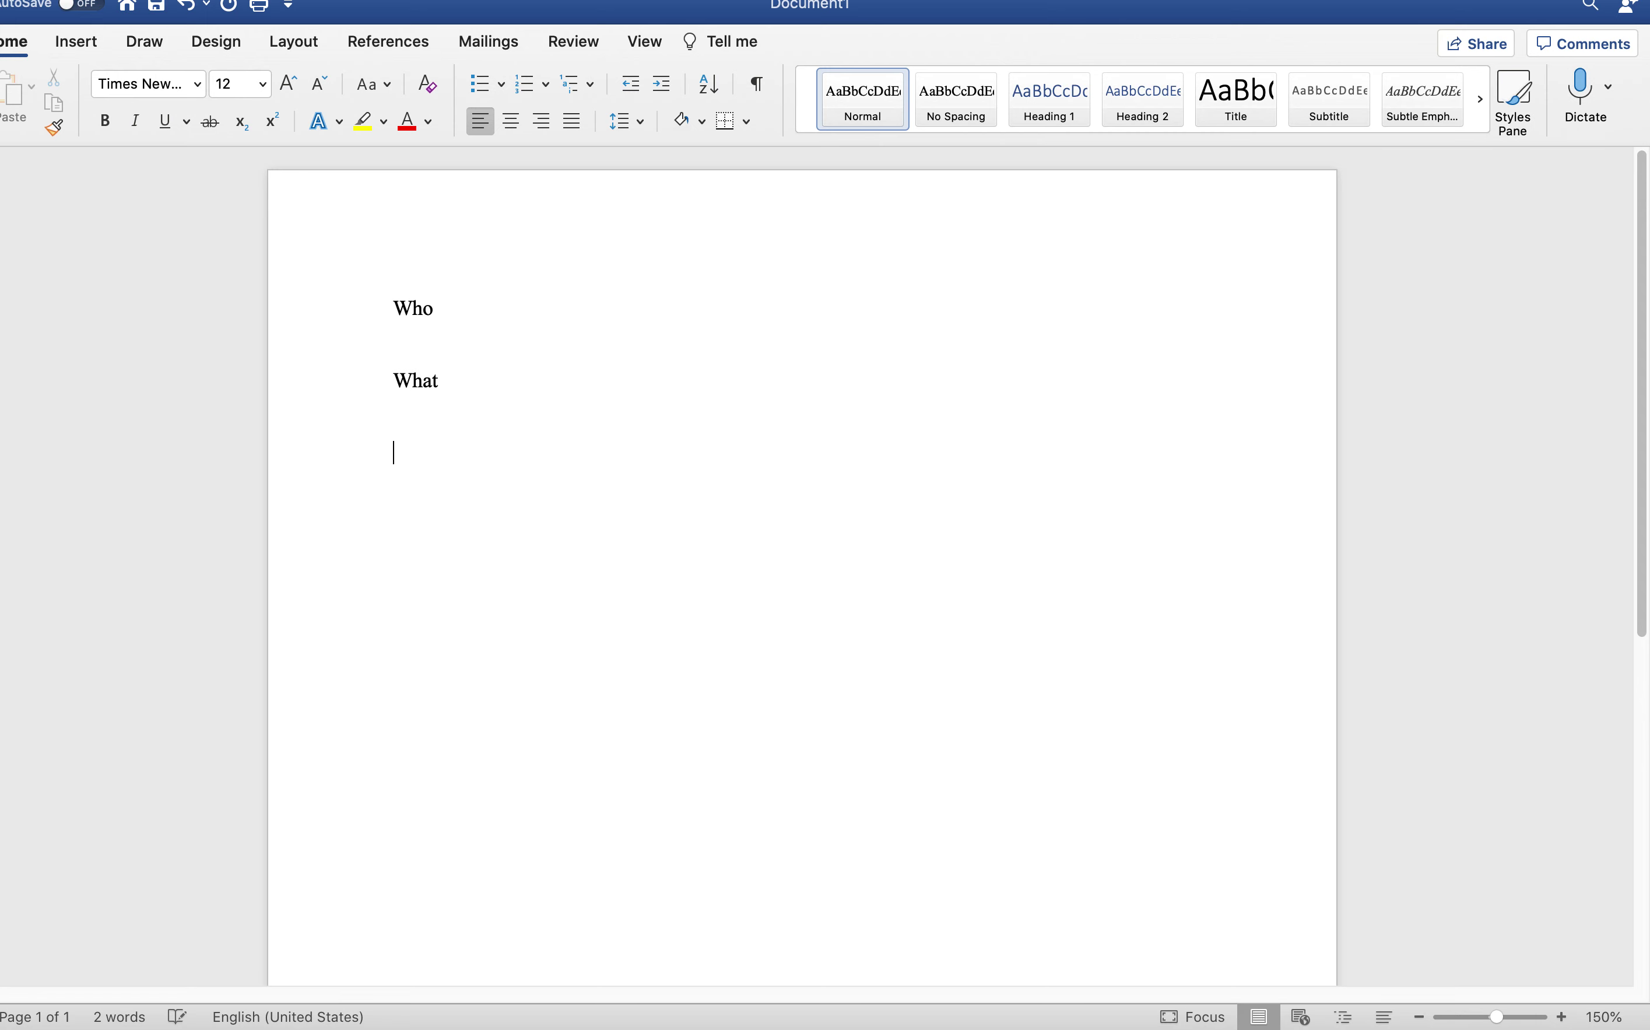
{"action": "type", "text": "When"}
{"action": "key", "text": "Return"}
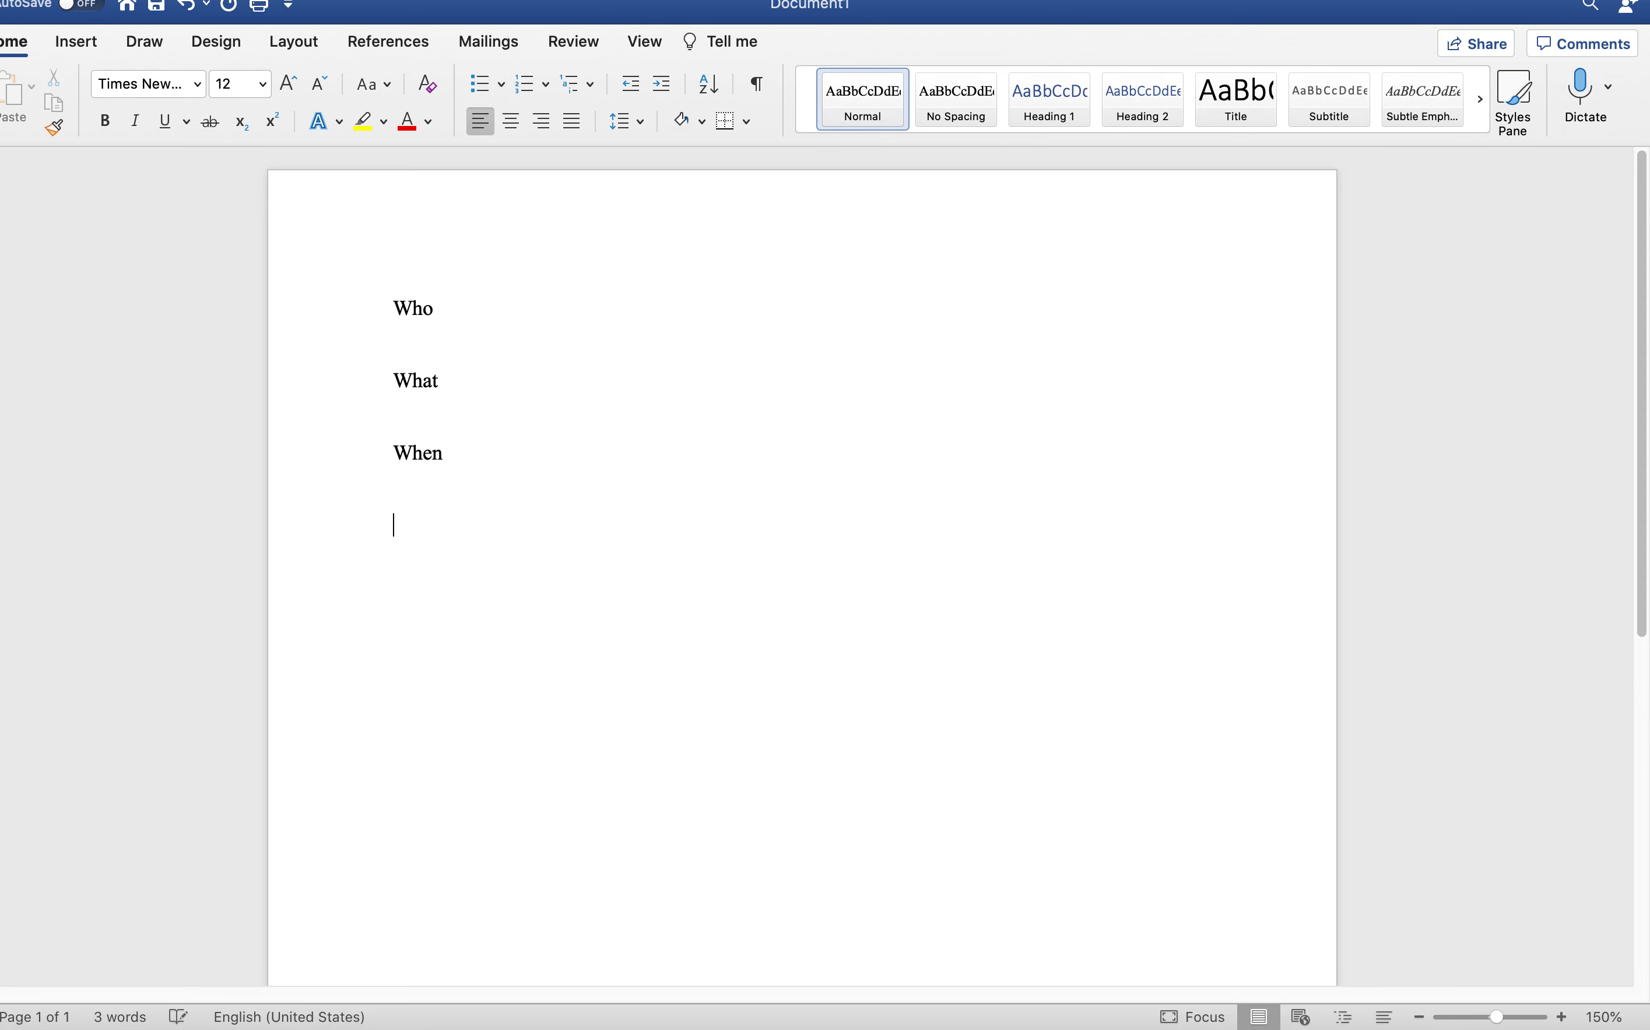
{"action": "type", "text": "Where"}
{"action": "key", "text": "Return"}
{"action": "type", "text": "Why"}
{"action": "key", "text": "Return"}
{"action": "type", "text": "How"}
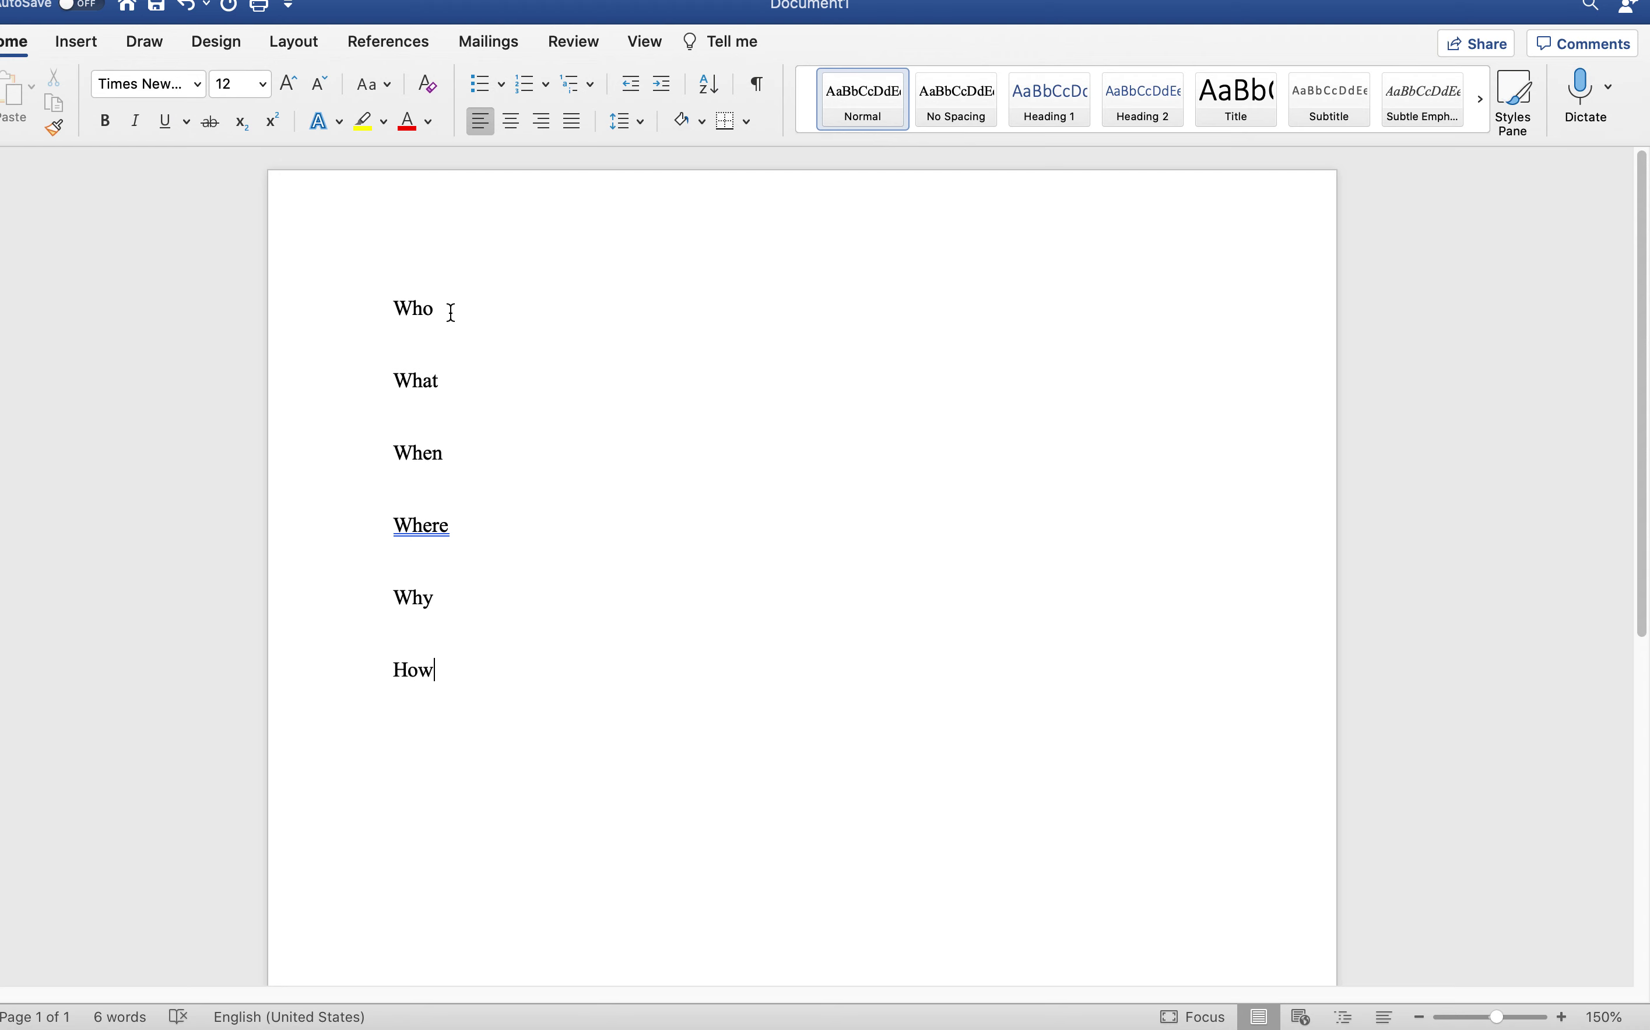
Step: Add the physical-description question after What, and the family, friend and you-then-versus-now questions after Who
{"action": "type", "text": ": what is your item"}
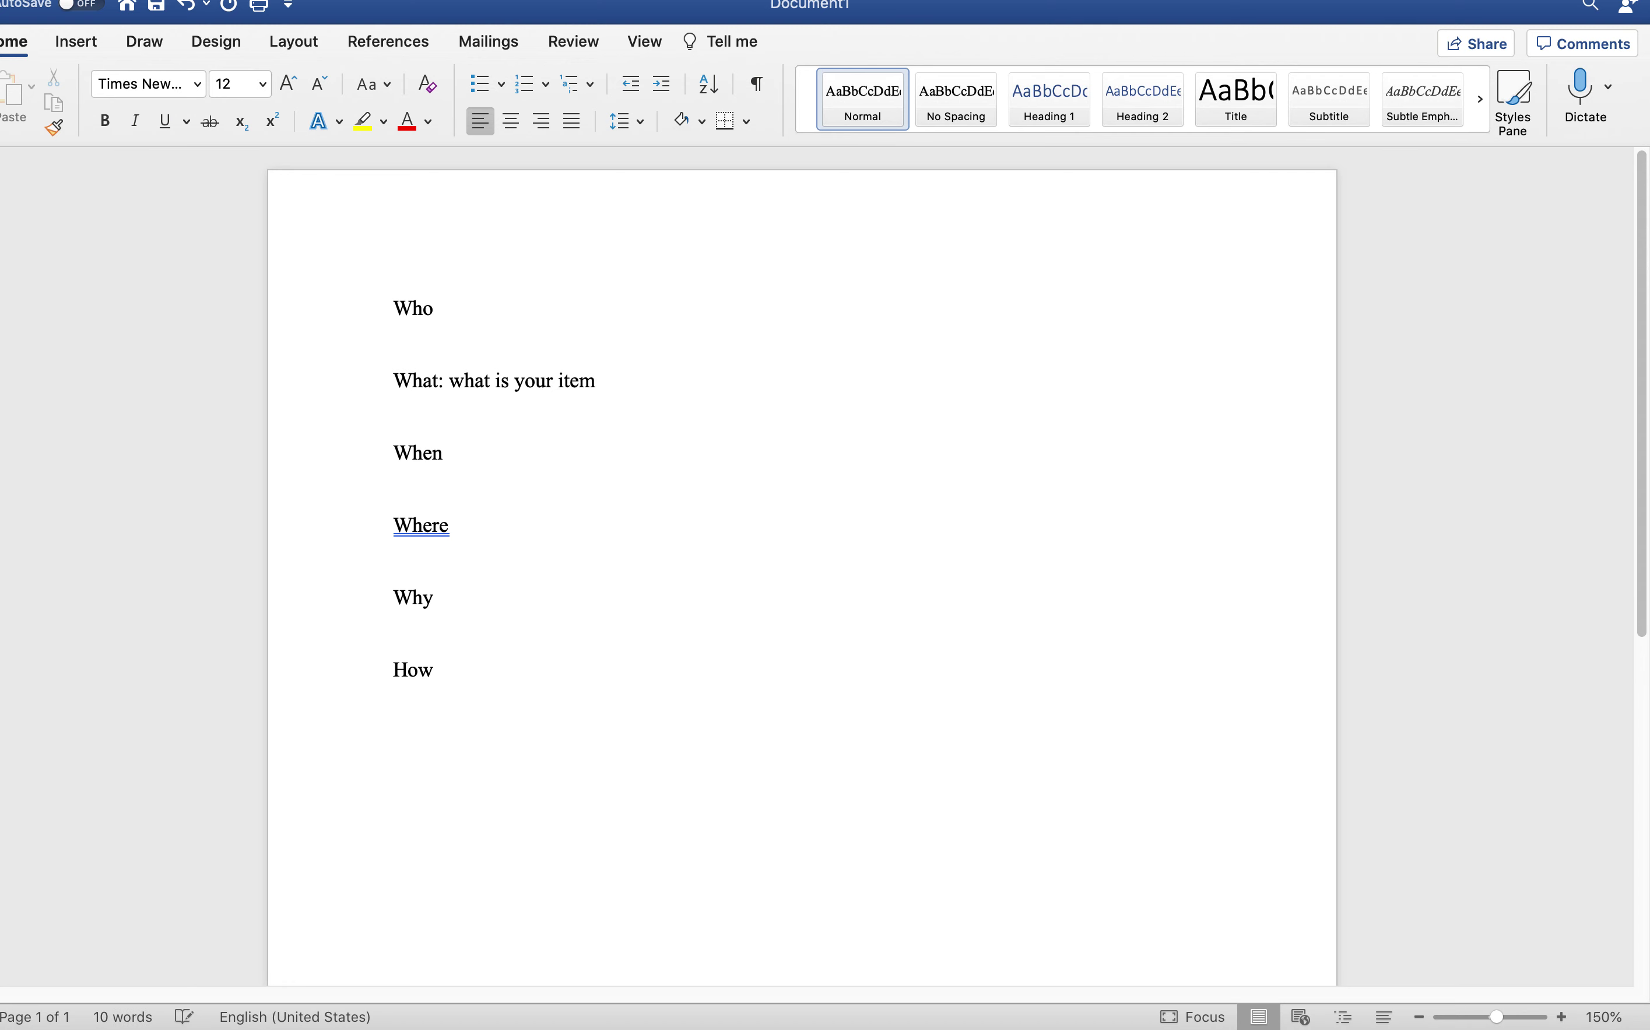
{"action": "type", "text": "? physically de"}
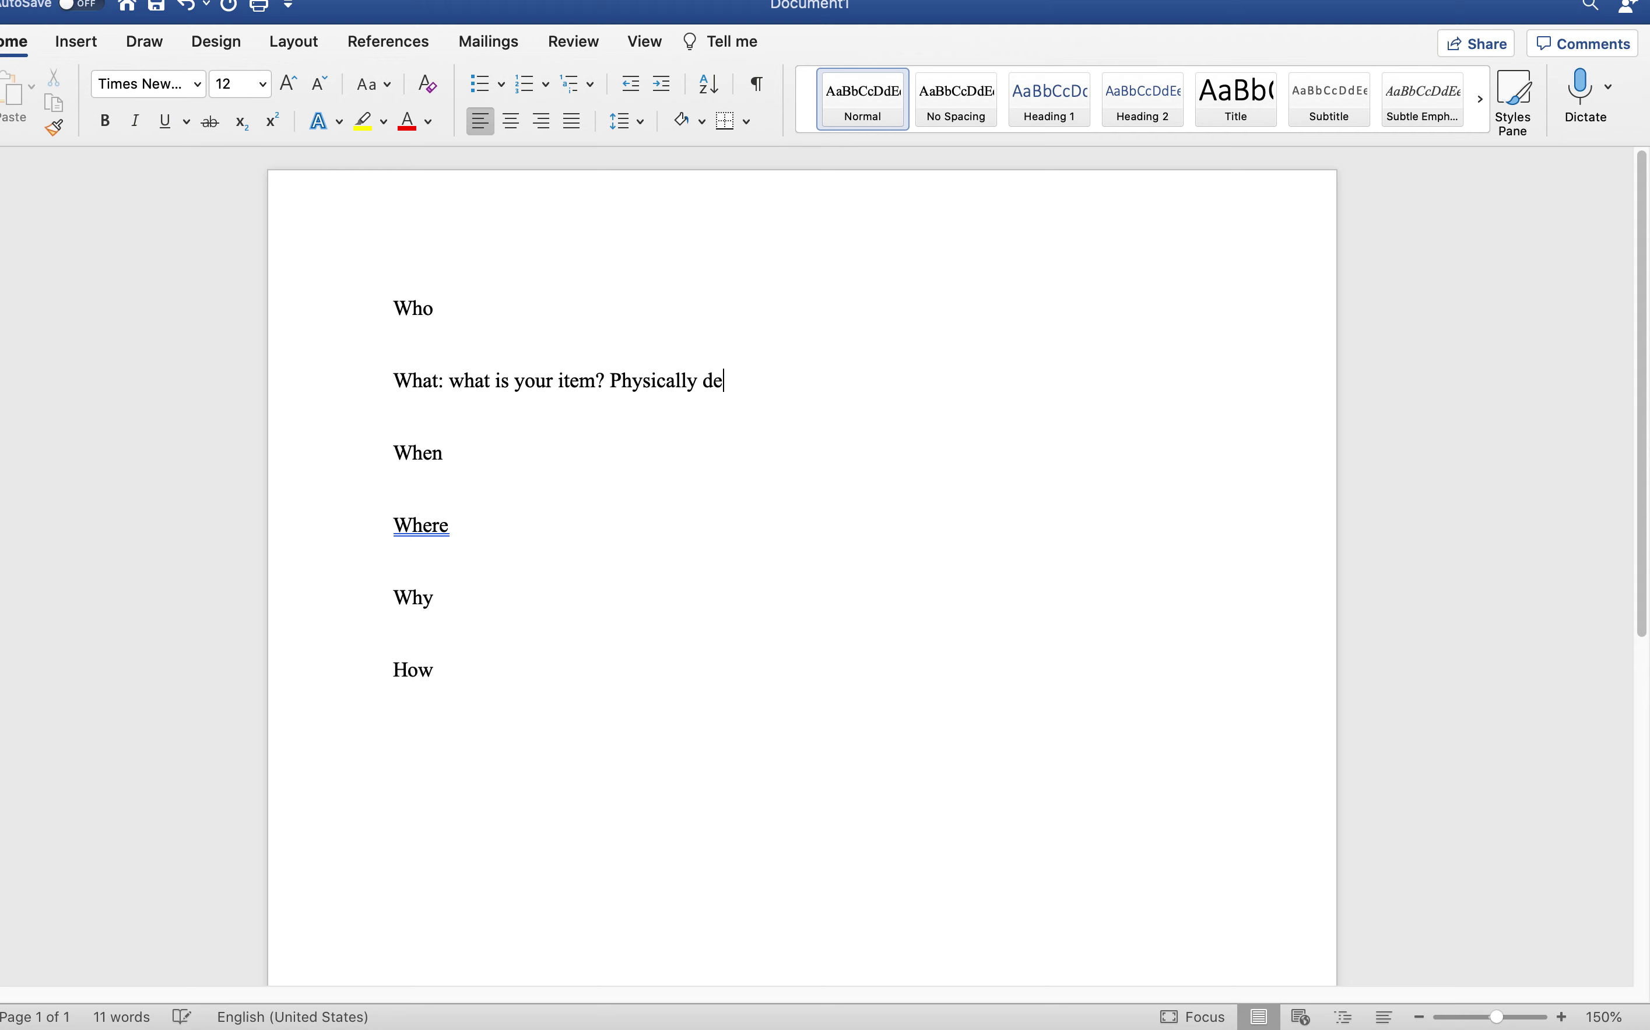
{"action": "type", "text": "scribe t"}
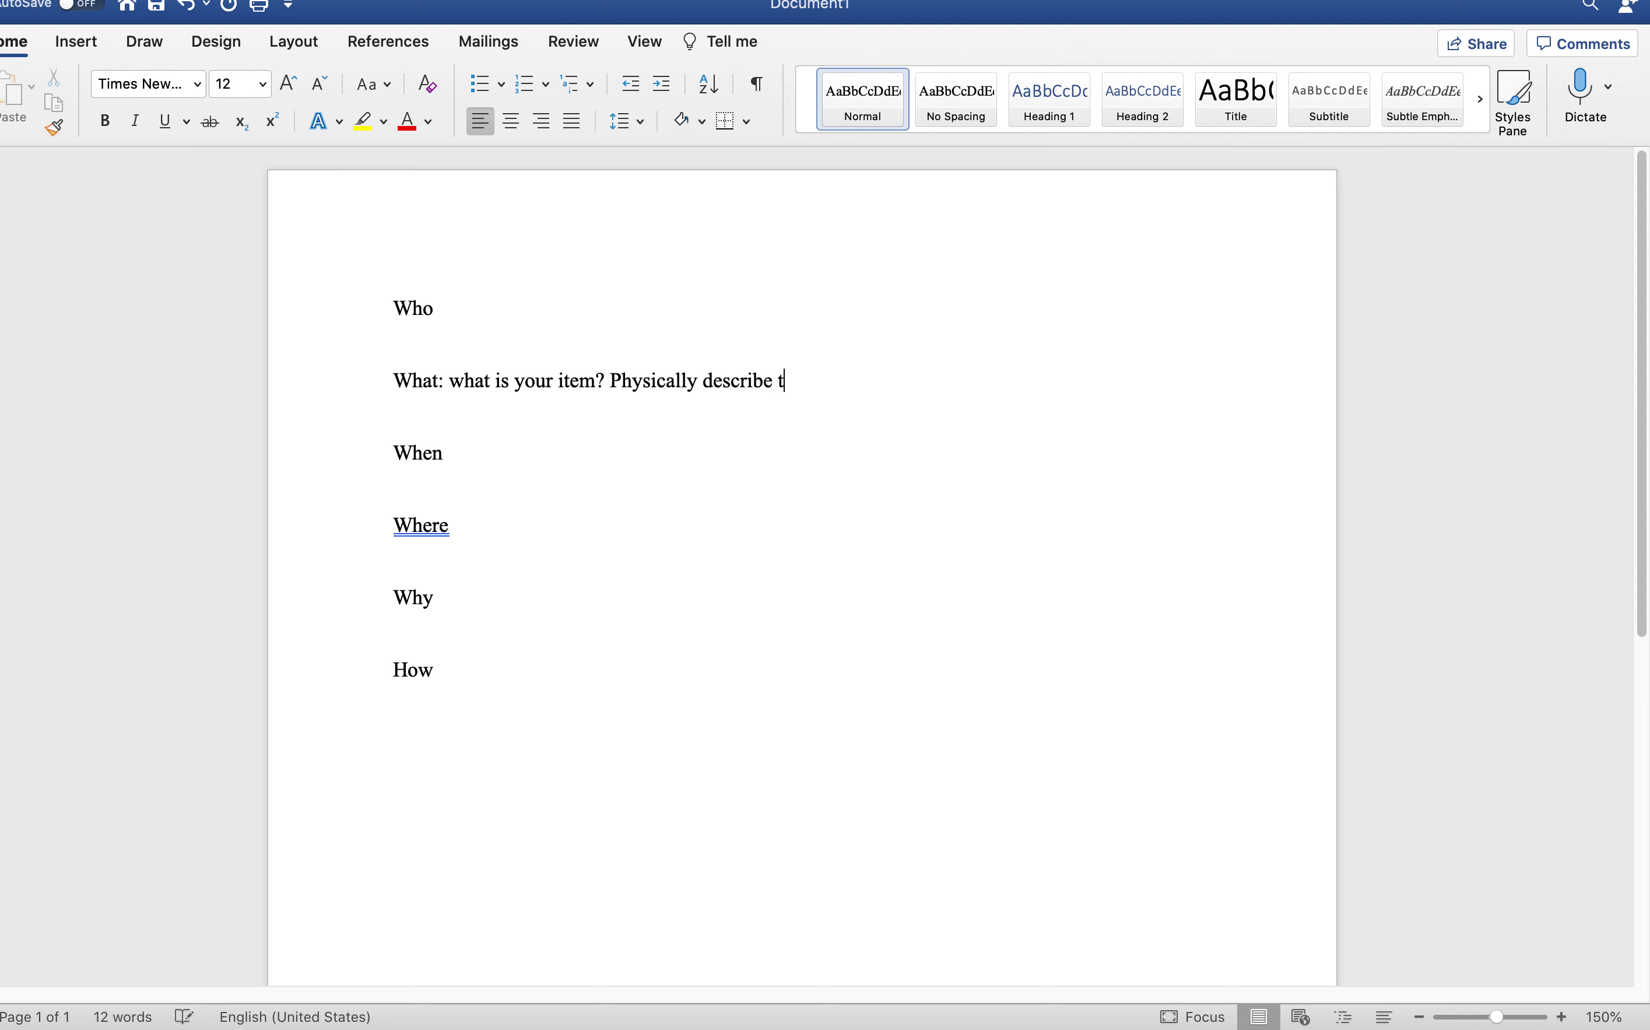
{"action": "type", "text": "he item in minute detail?"}
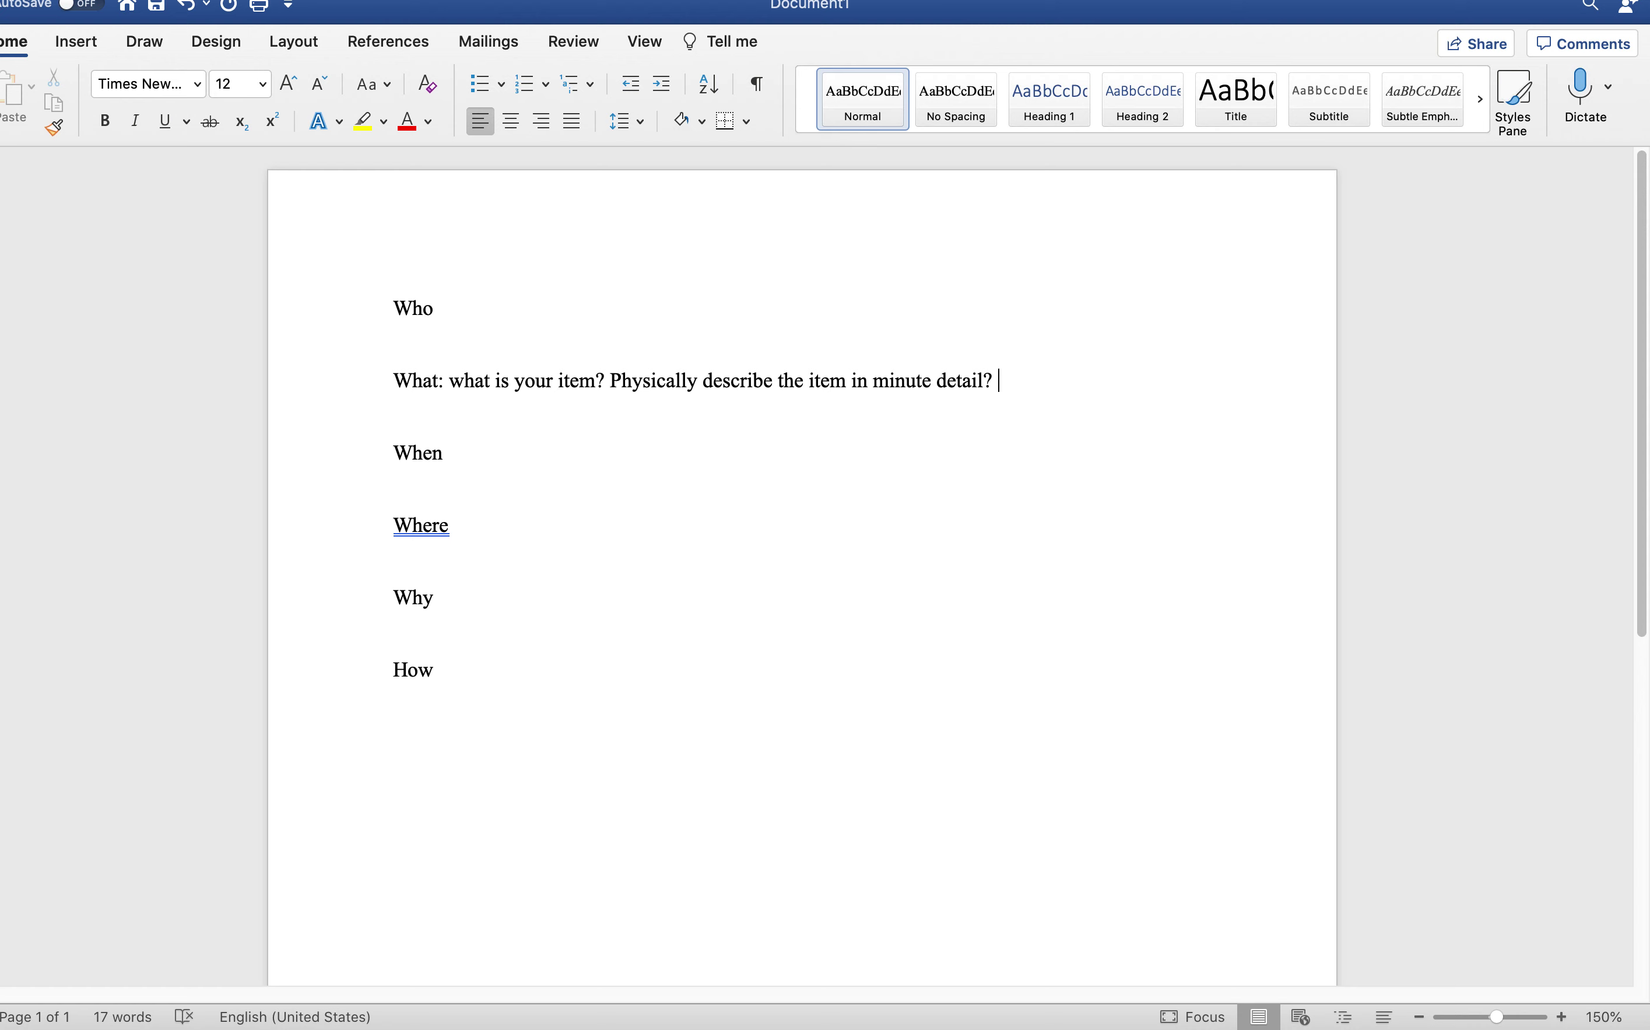
{"action": "key", "text": "BackSpace"}
{"action": "key", "text": "BackSpace"}
{"action": "left_click", "coordinate": [436, 311]}
{"action": "type", "text": ": who does it remind you of"}
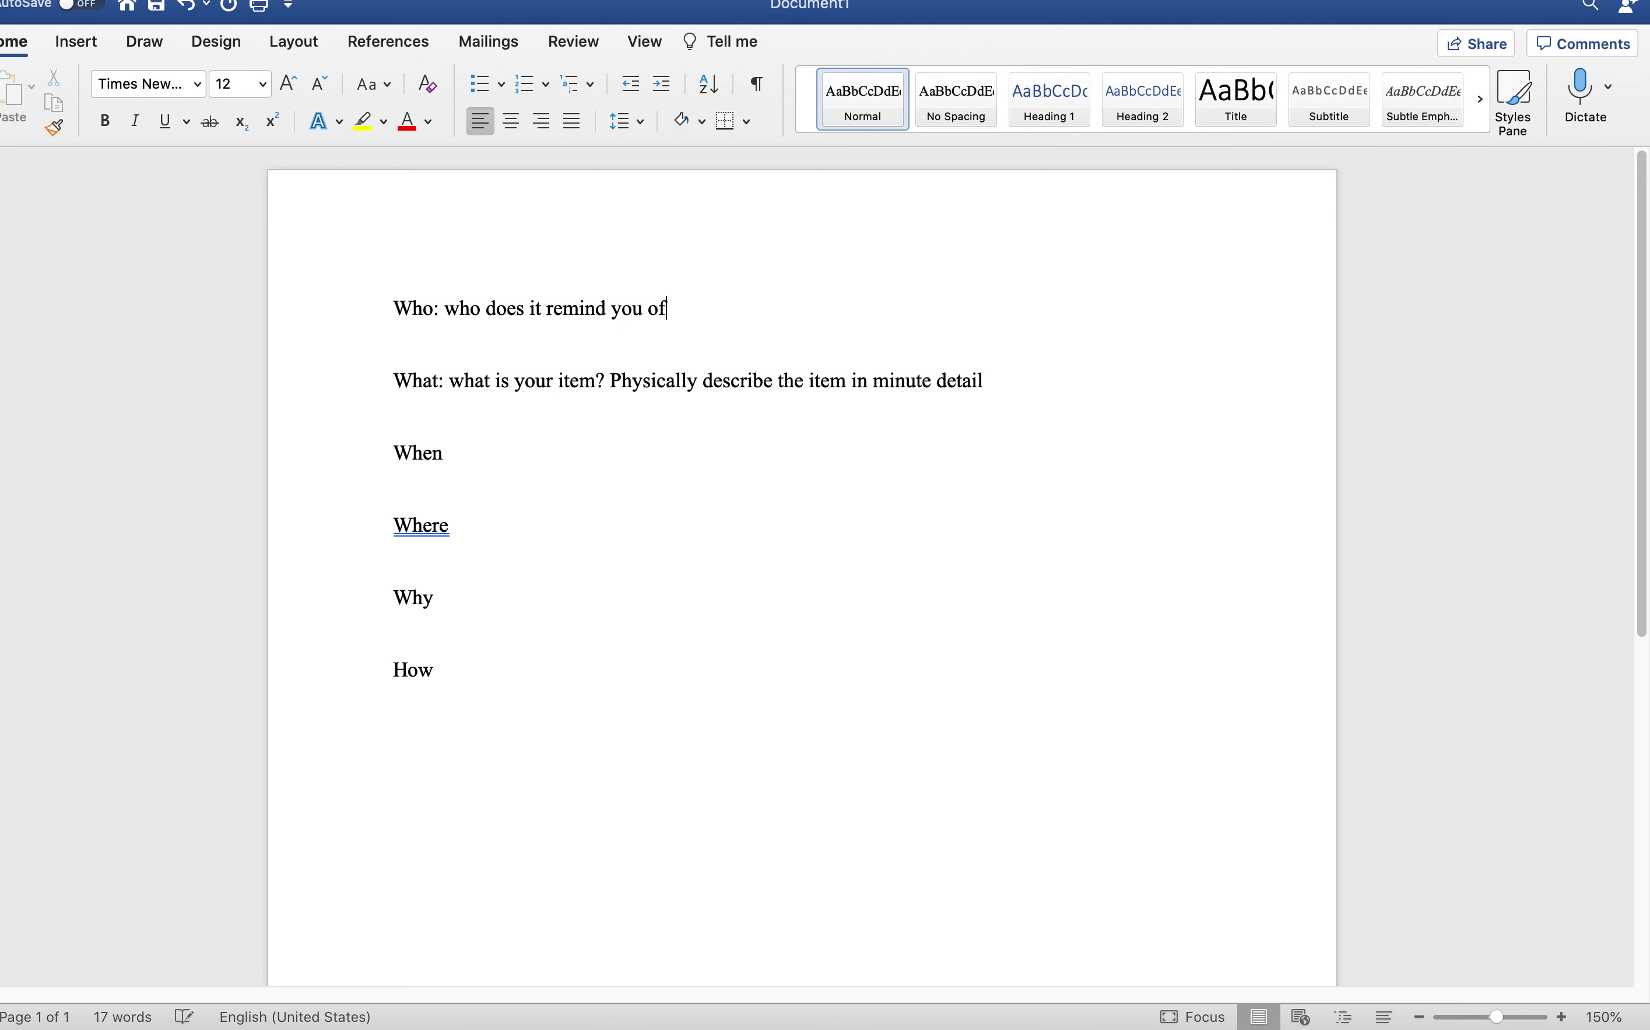
{"action": "type", "text": "? "}
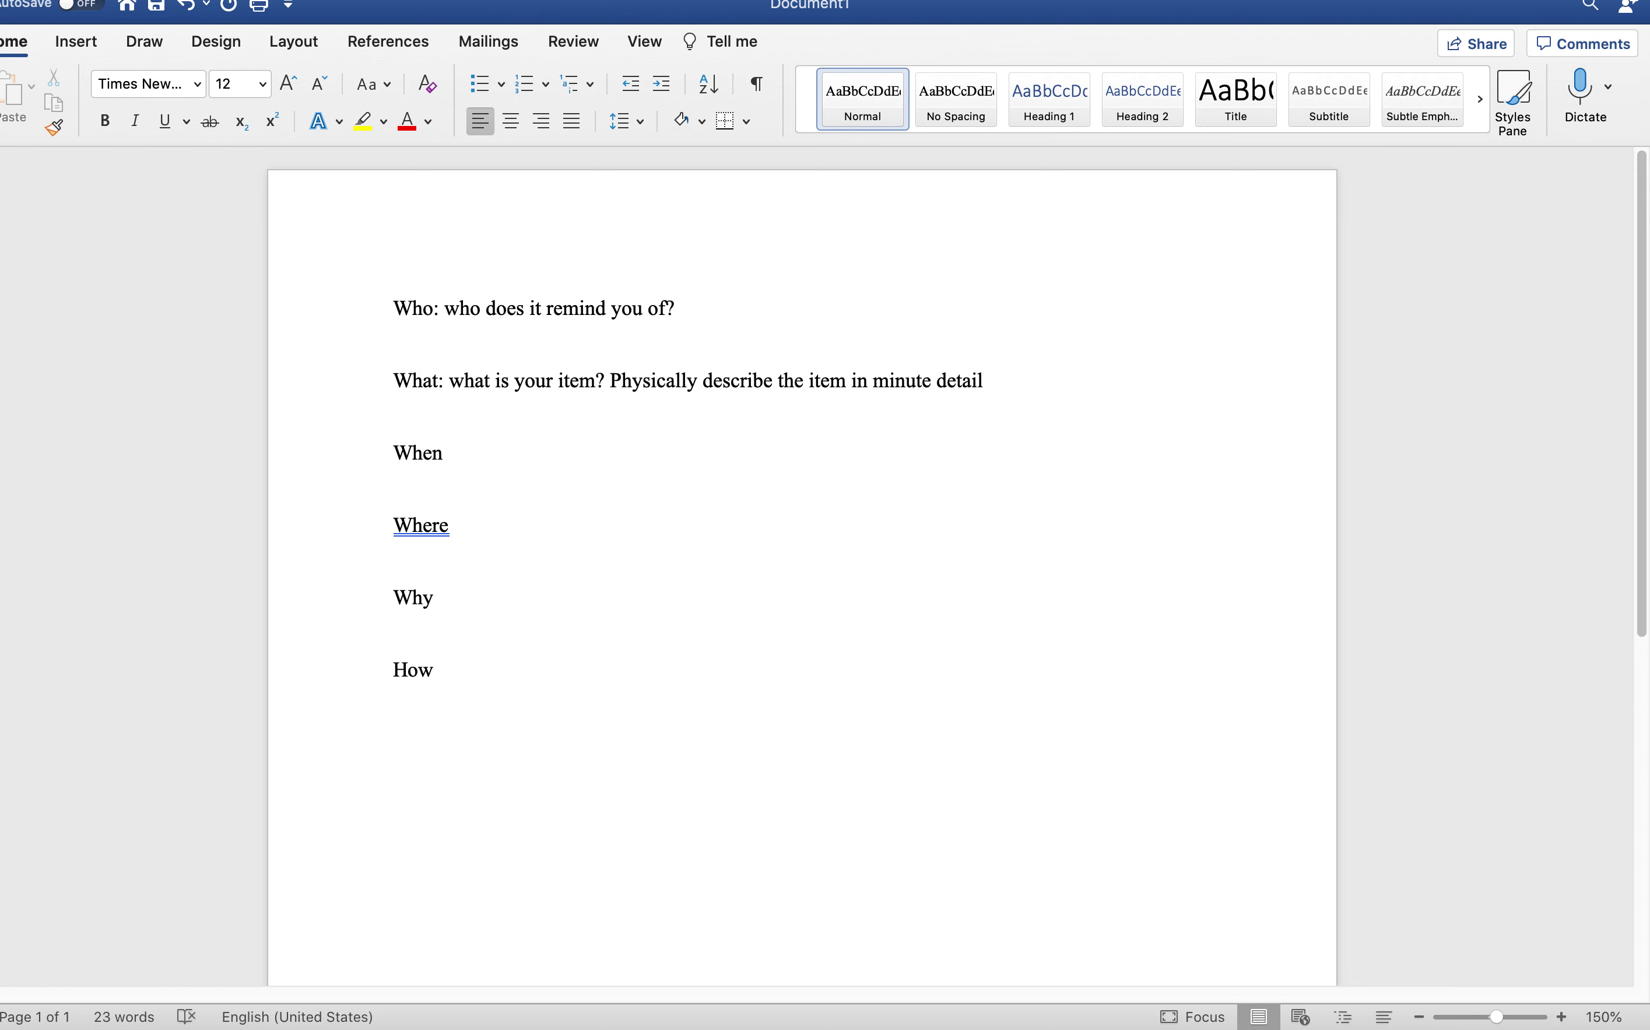
{"action": "type", "text": "Family member? Friend?"}
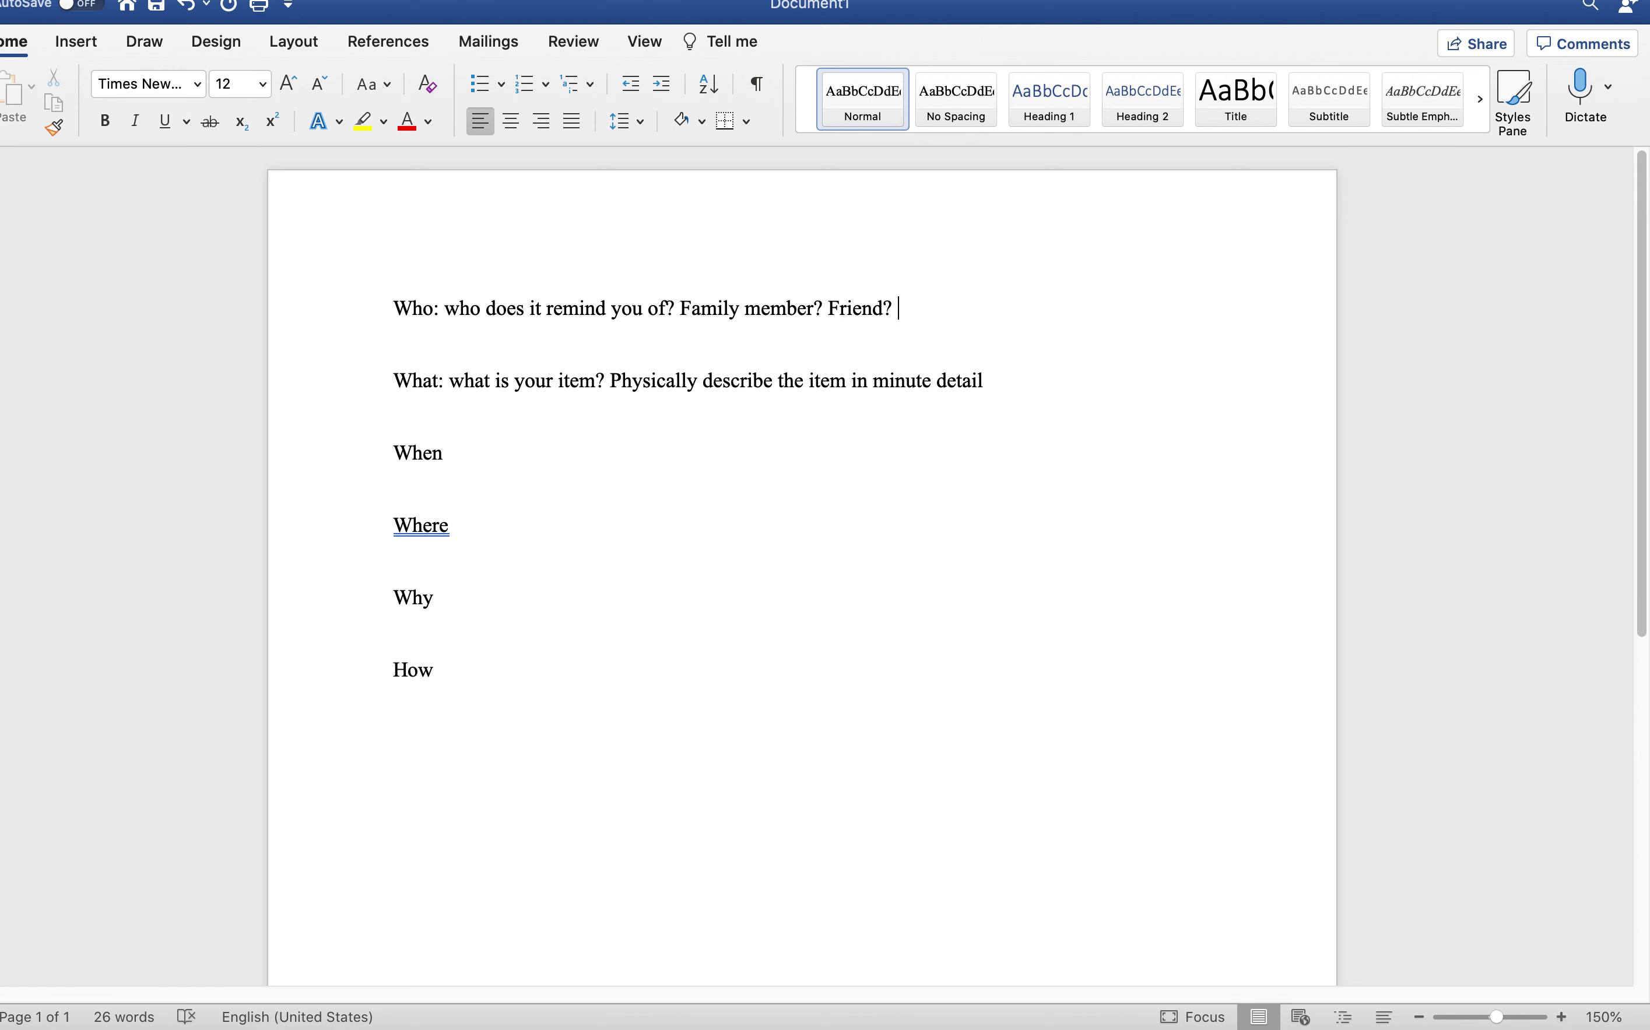
{"action": "type", "text": "You back then compared t"}
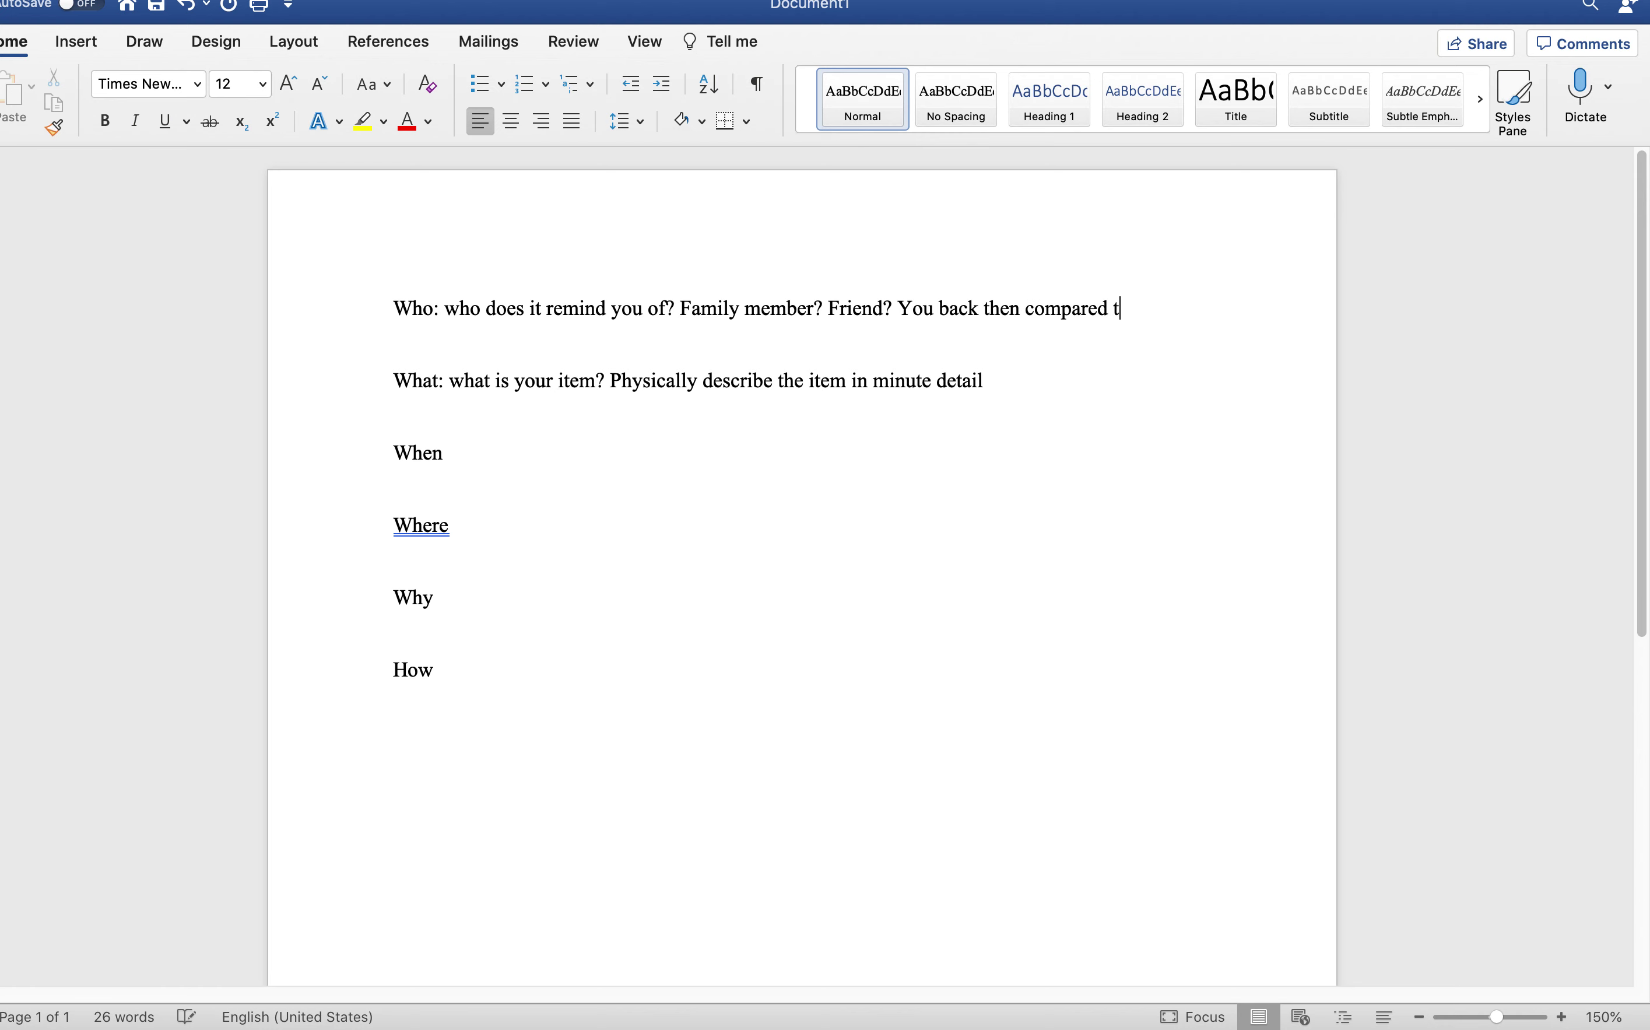
{"action": "type", "text": "o you now?"}
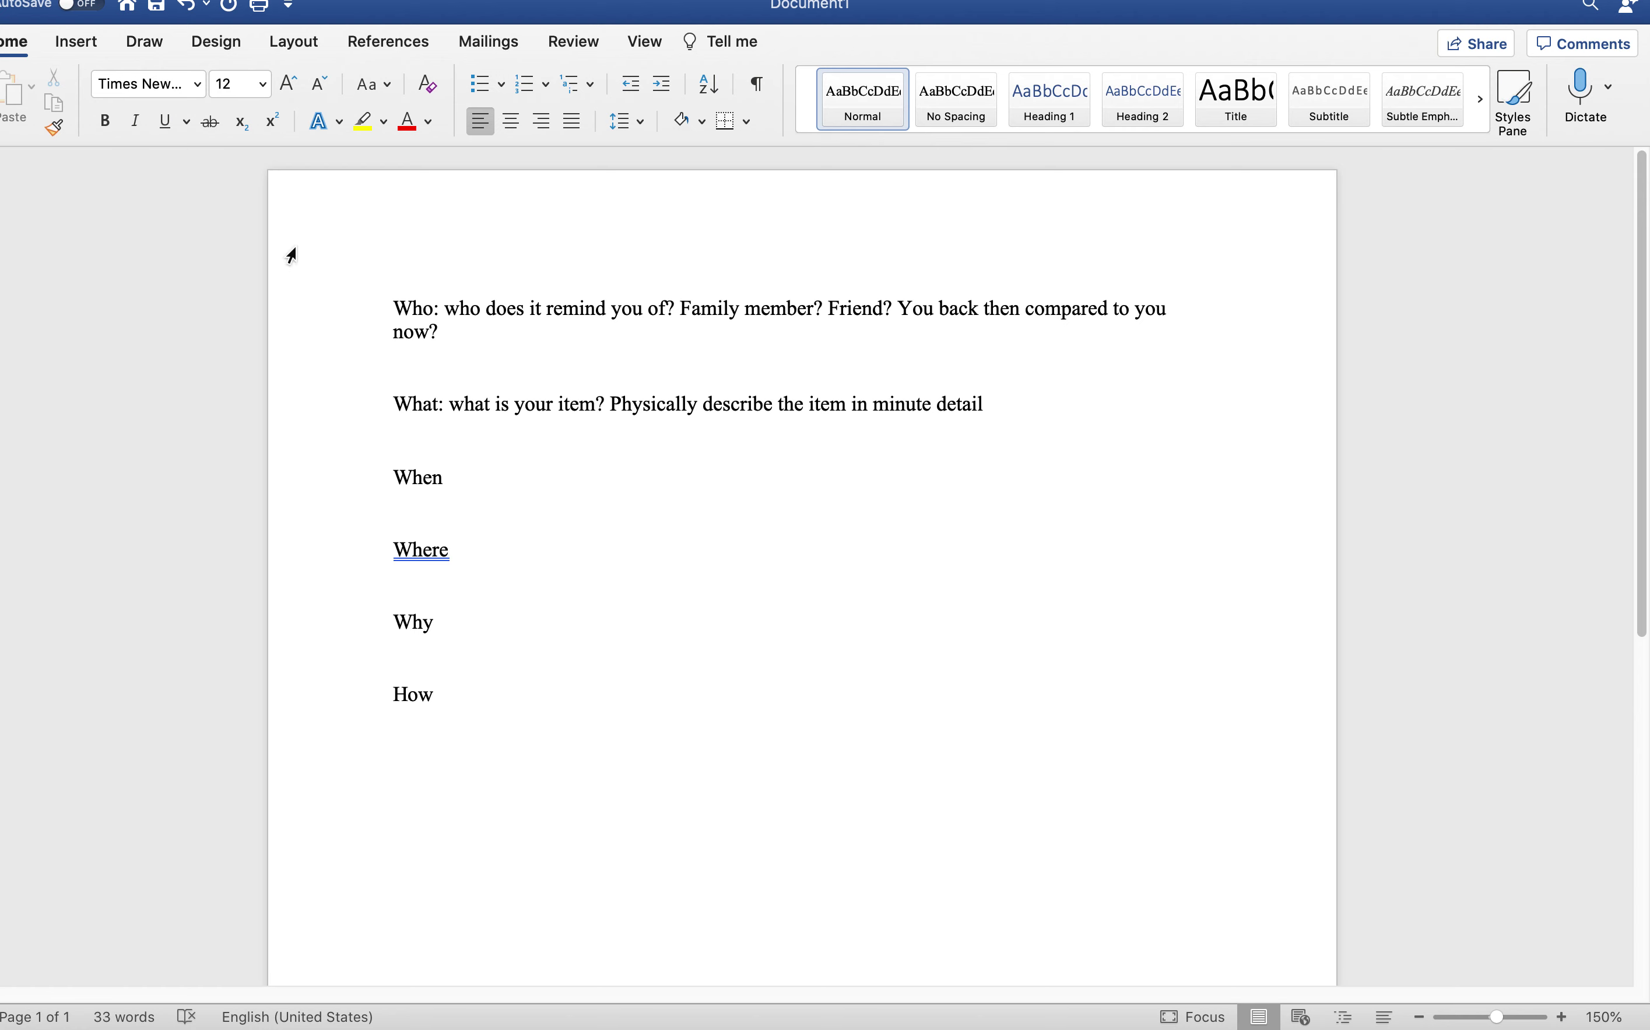
Step: Add the time period question after When, 'where were you?' after Where, and the importance question after Why
{"action": "left_click", "coordinate": [449, 481]}
{"action": "type", "text": ": what's the time p"}
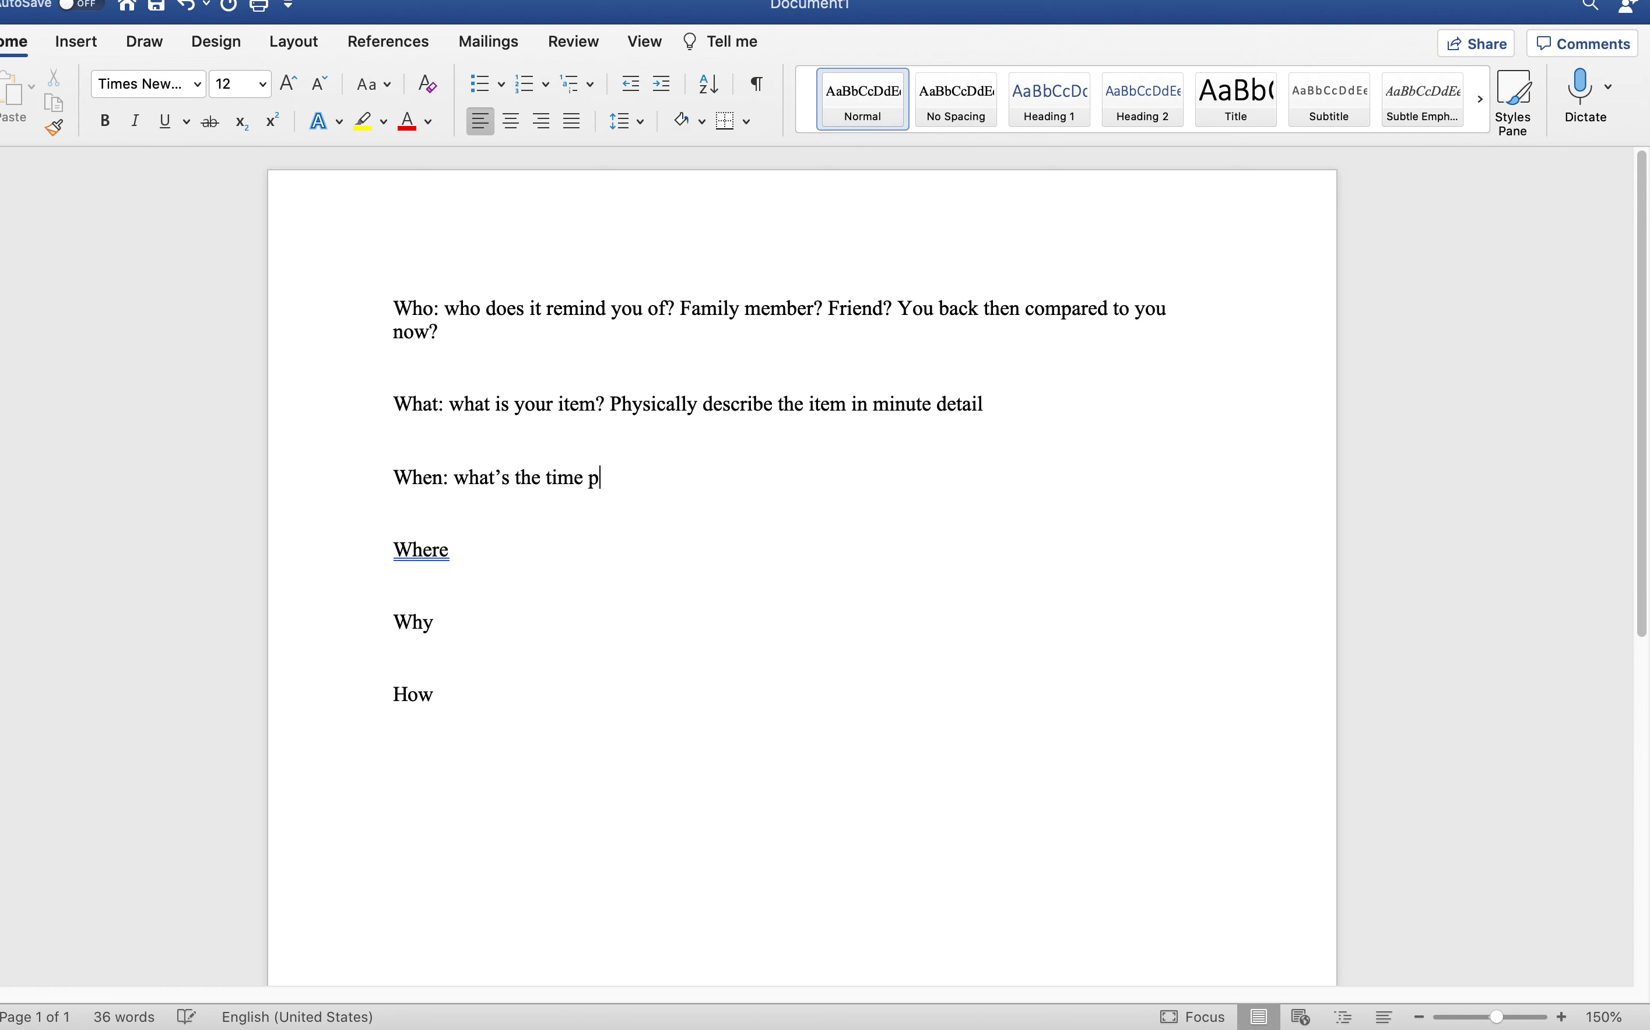
{"action": "type", "text": "eriod? W"}
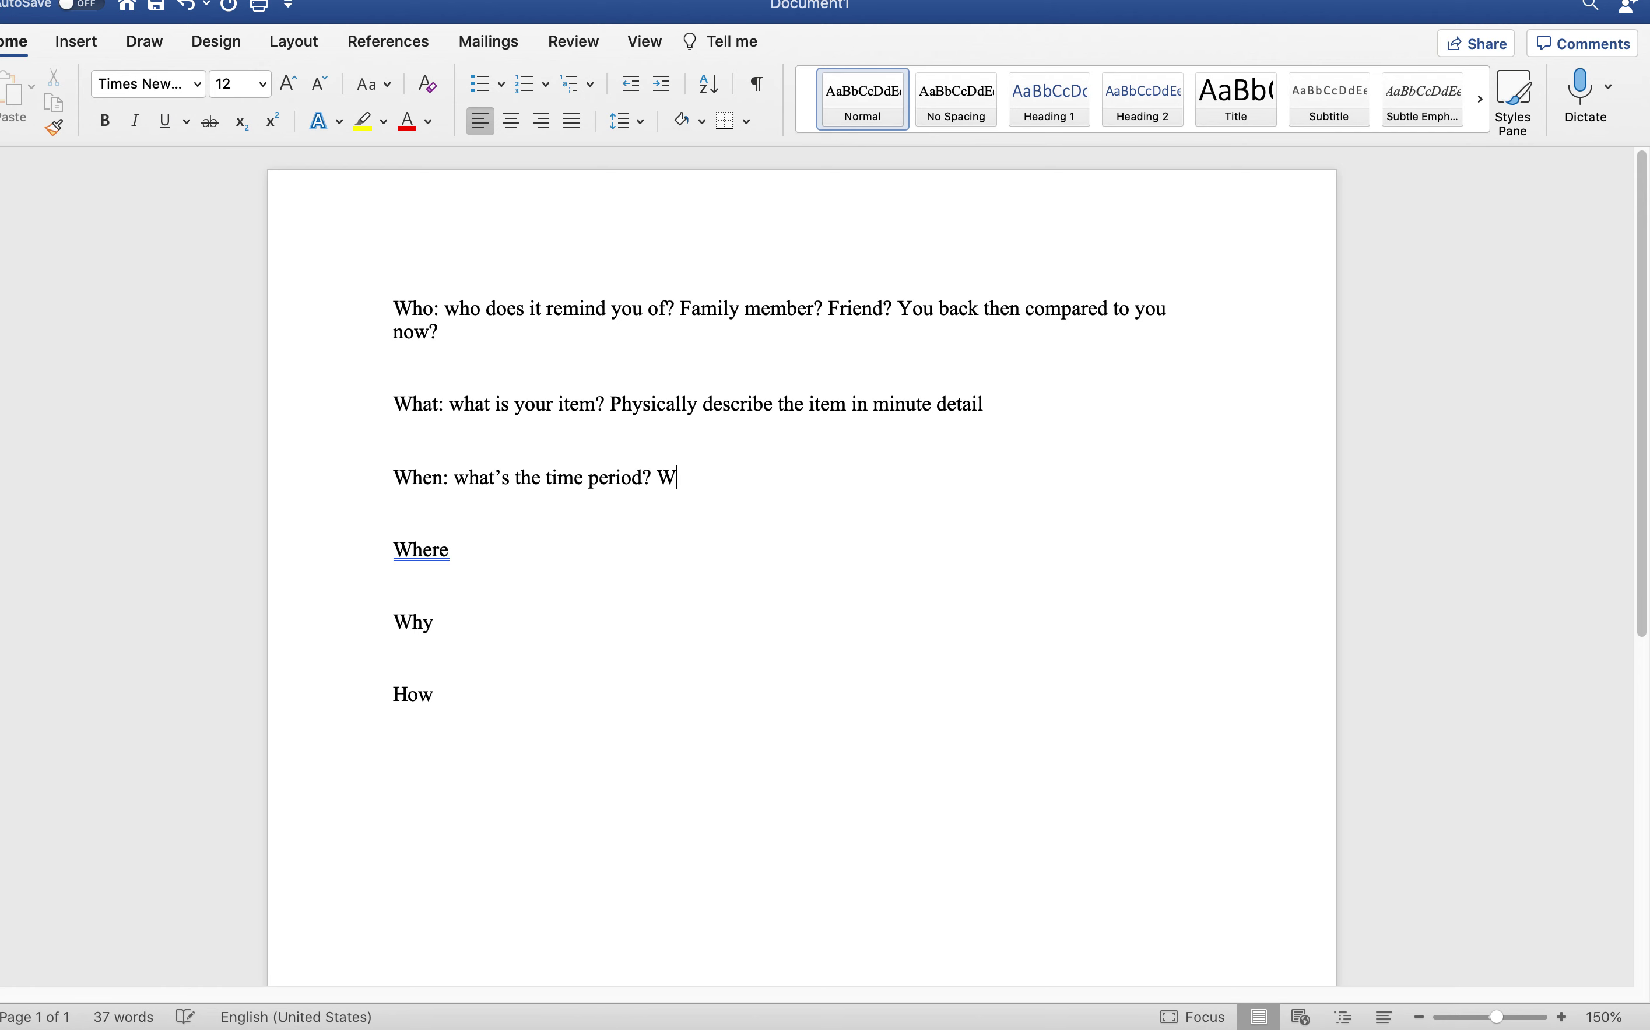
{"action": "type", "text": "hat was going on?"}
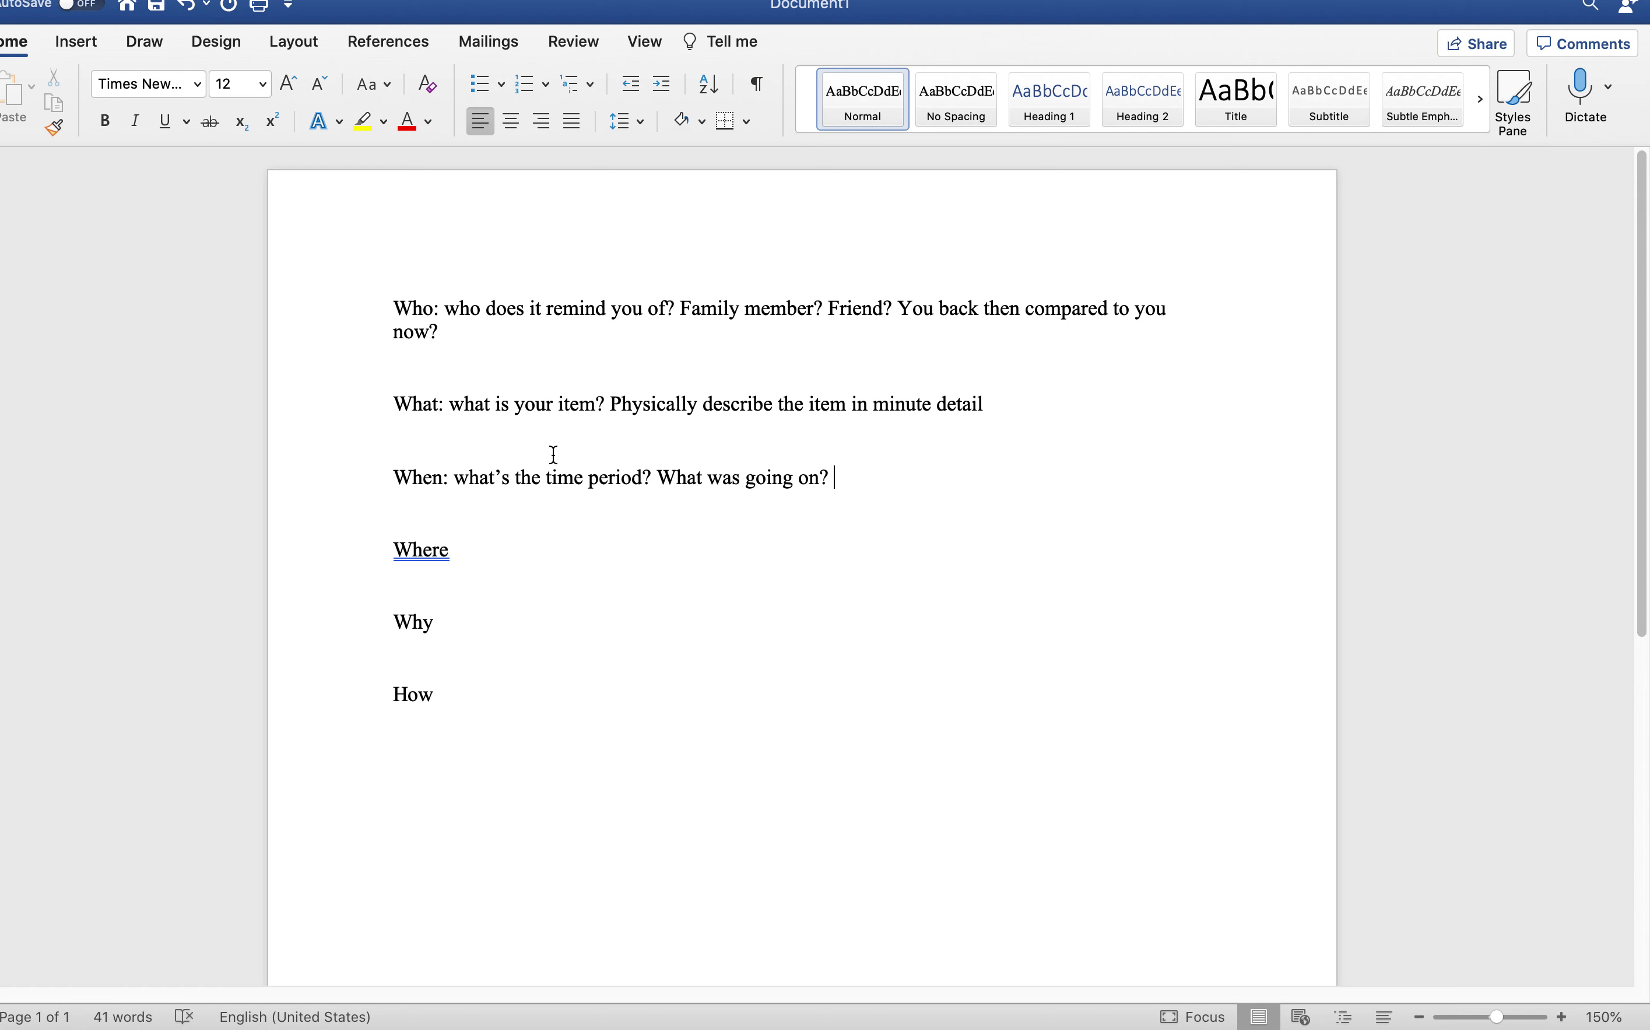
{"action": "left_click", "coordinate": [450, 549]}
{"action": "type", "text": ": where were you?"}
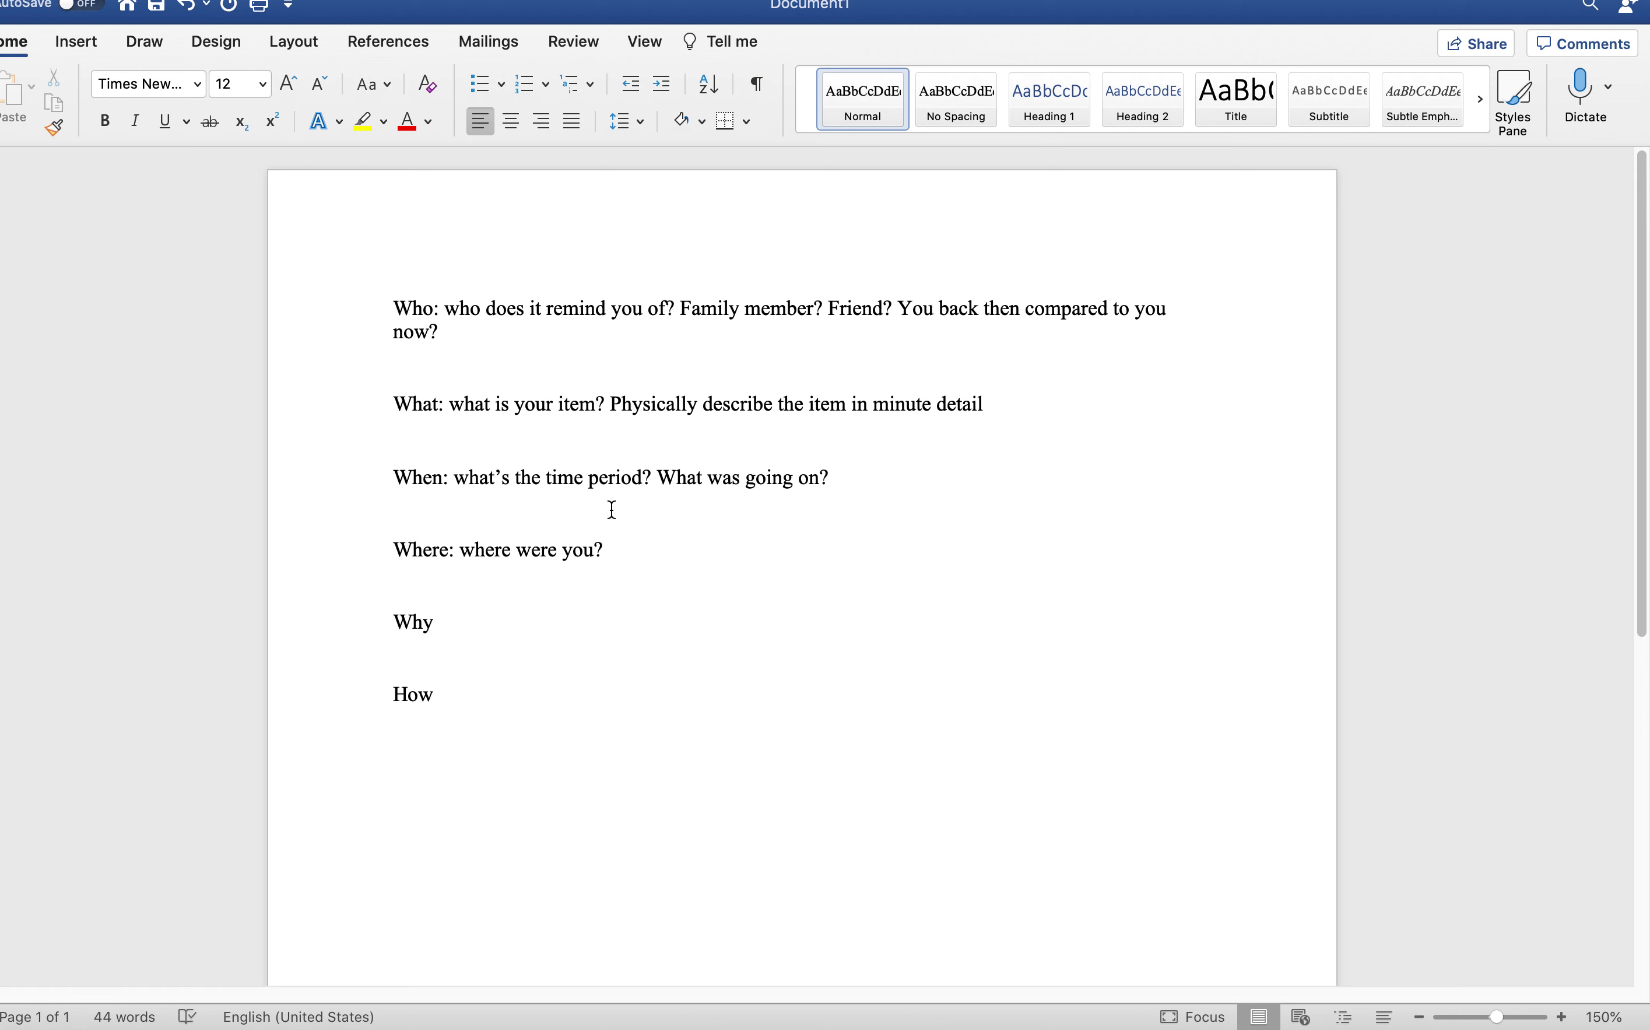
{"action": "left_click", "coordinate": [429, 620]}
{"action": "type", "text": ": why w"}
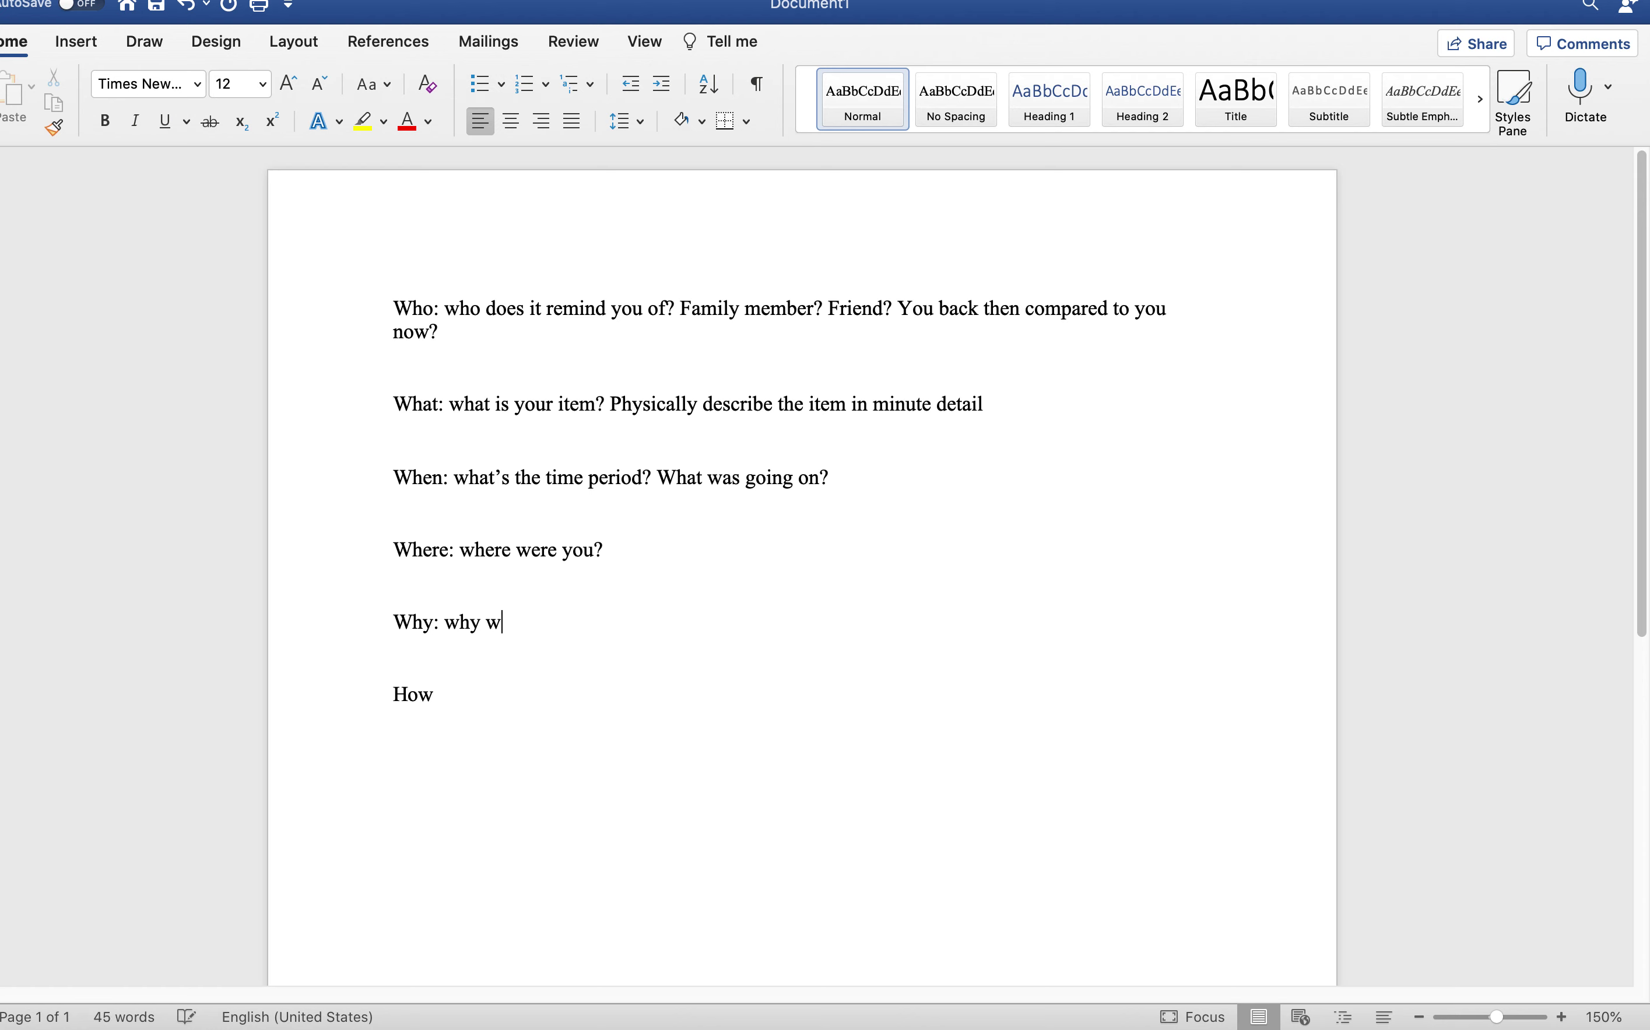
{"action": "type", "text": "as / is the item o"}
{"action": "key", "text": "BackSpace"}
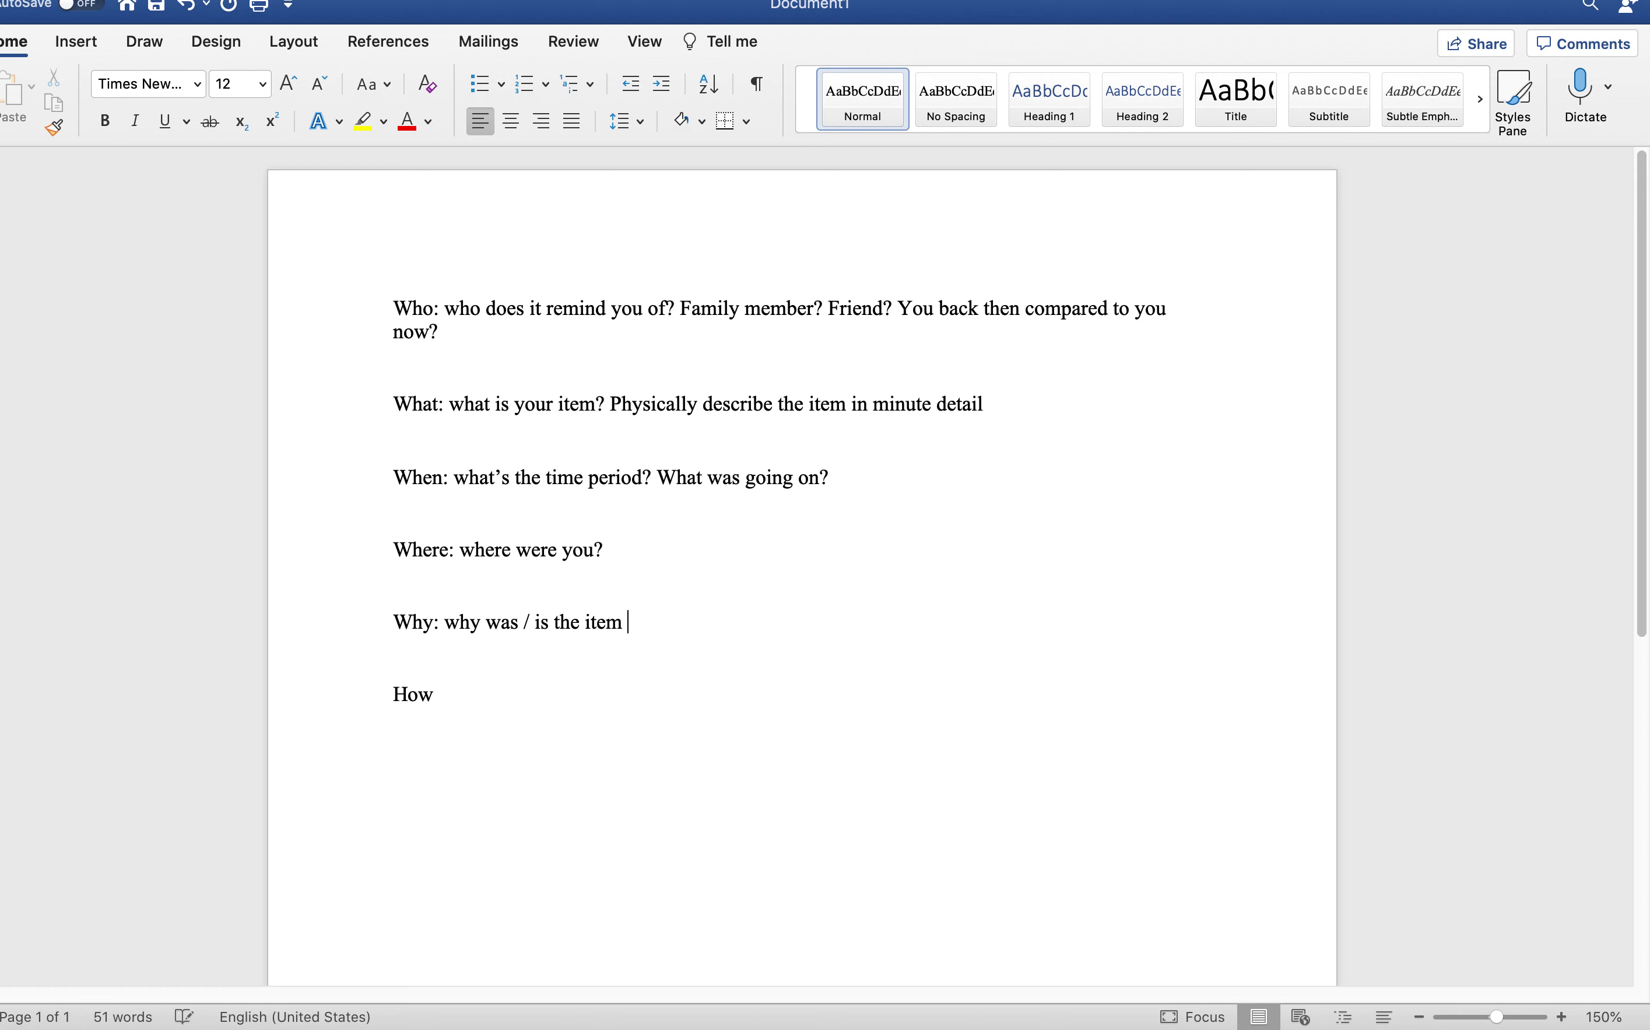
{"action": "type", "text": "important? Be extre"}
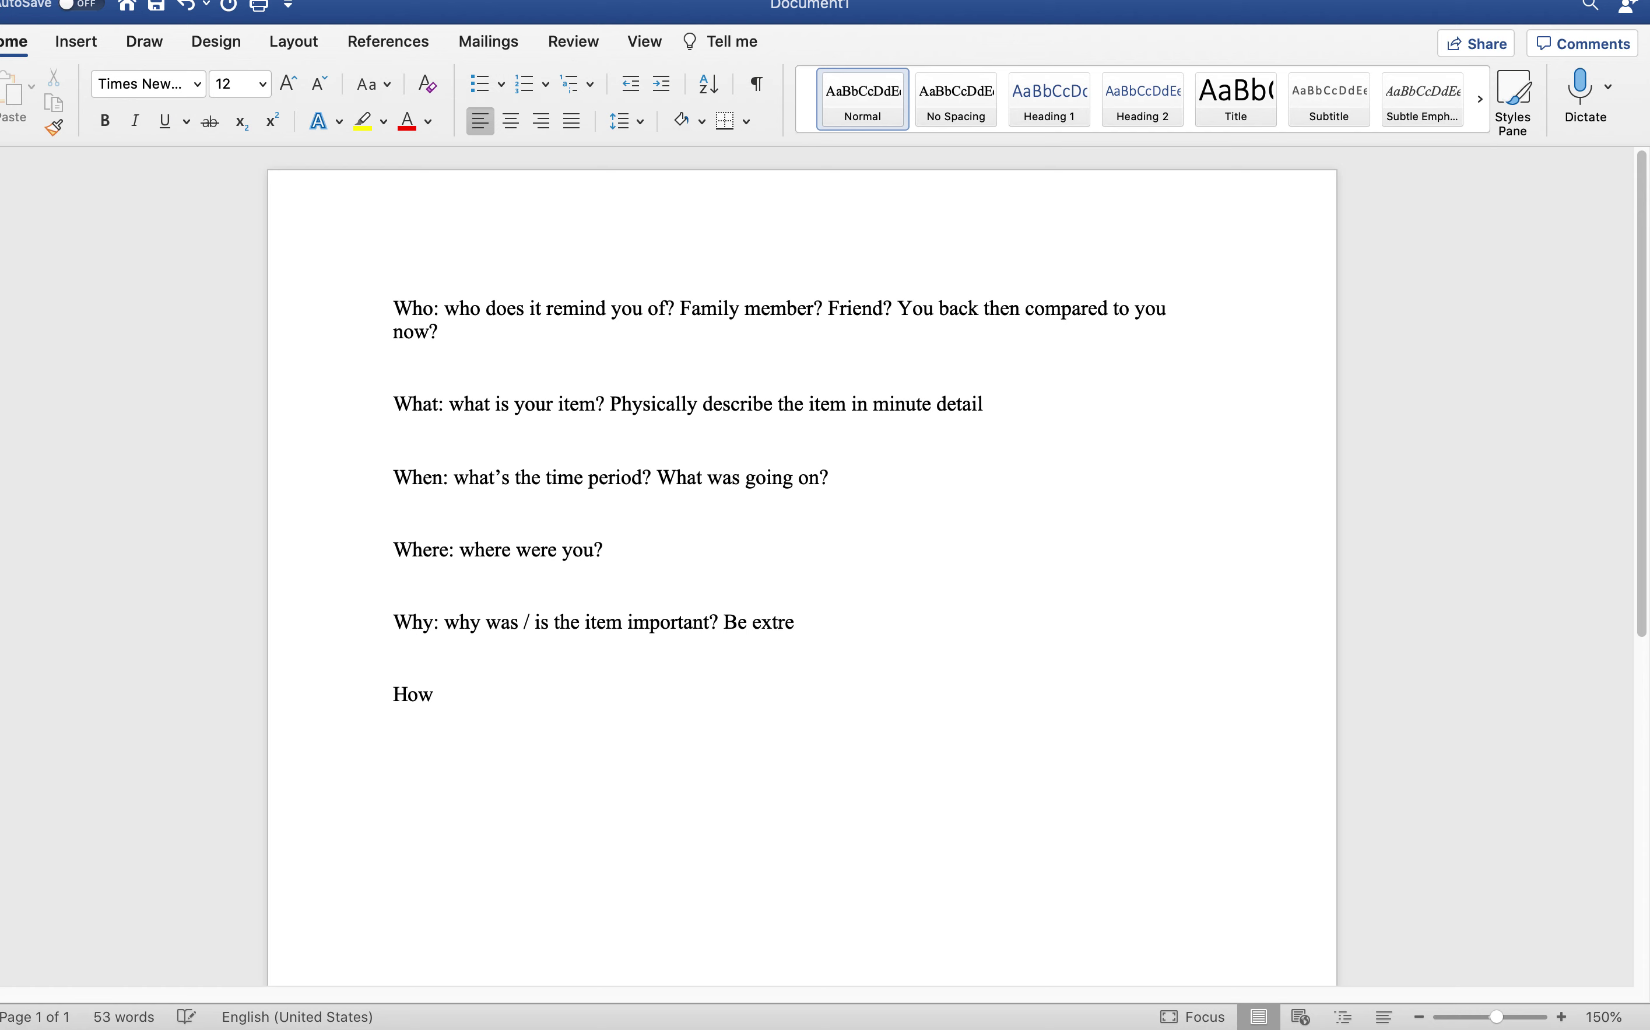
{"action": "type", "text": "mely specific: h"}
{"action": "key", "text": "BackSpace"}
Step: Append ': how did it / how does it make you feel?' to the How line
{"action": "left_click", "coordinate": [443, 694]}
{"action": "type", "text": ": how did"}
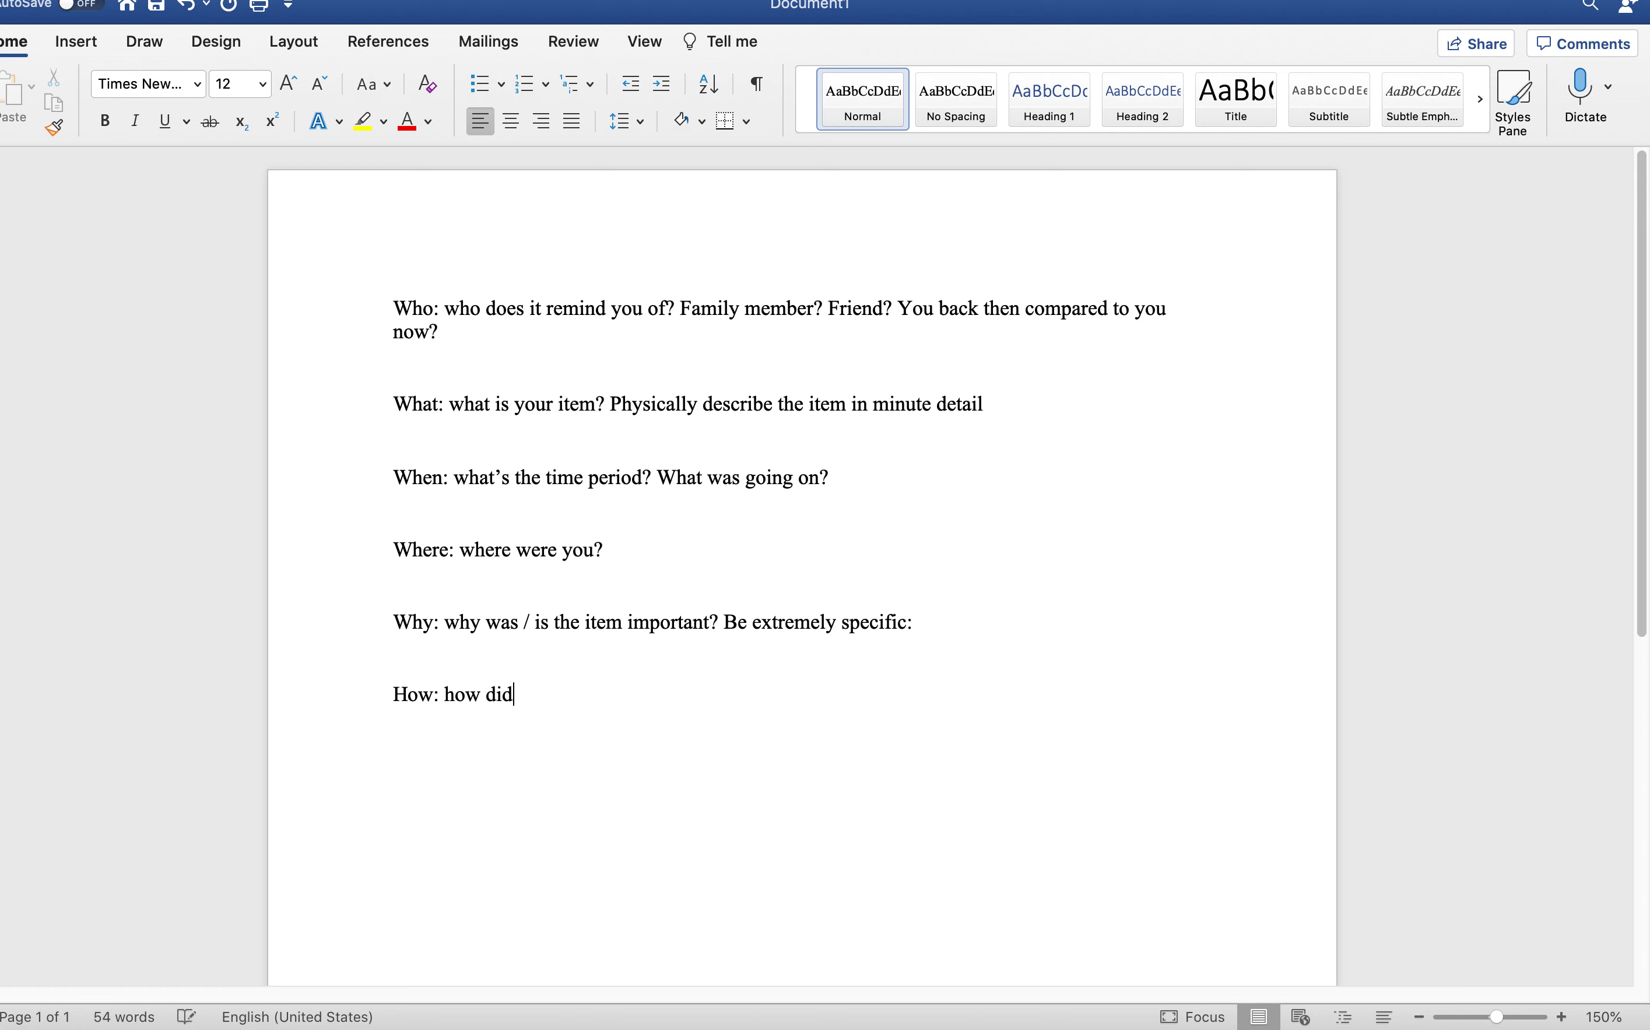
{"action": "type", "text": " it / how does it mak"}
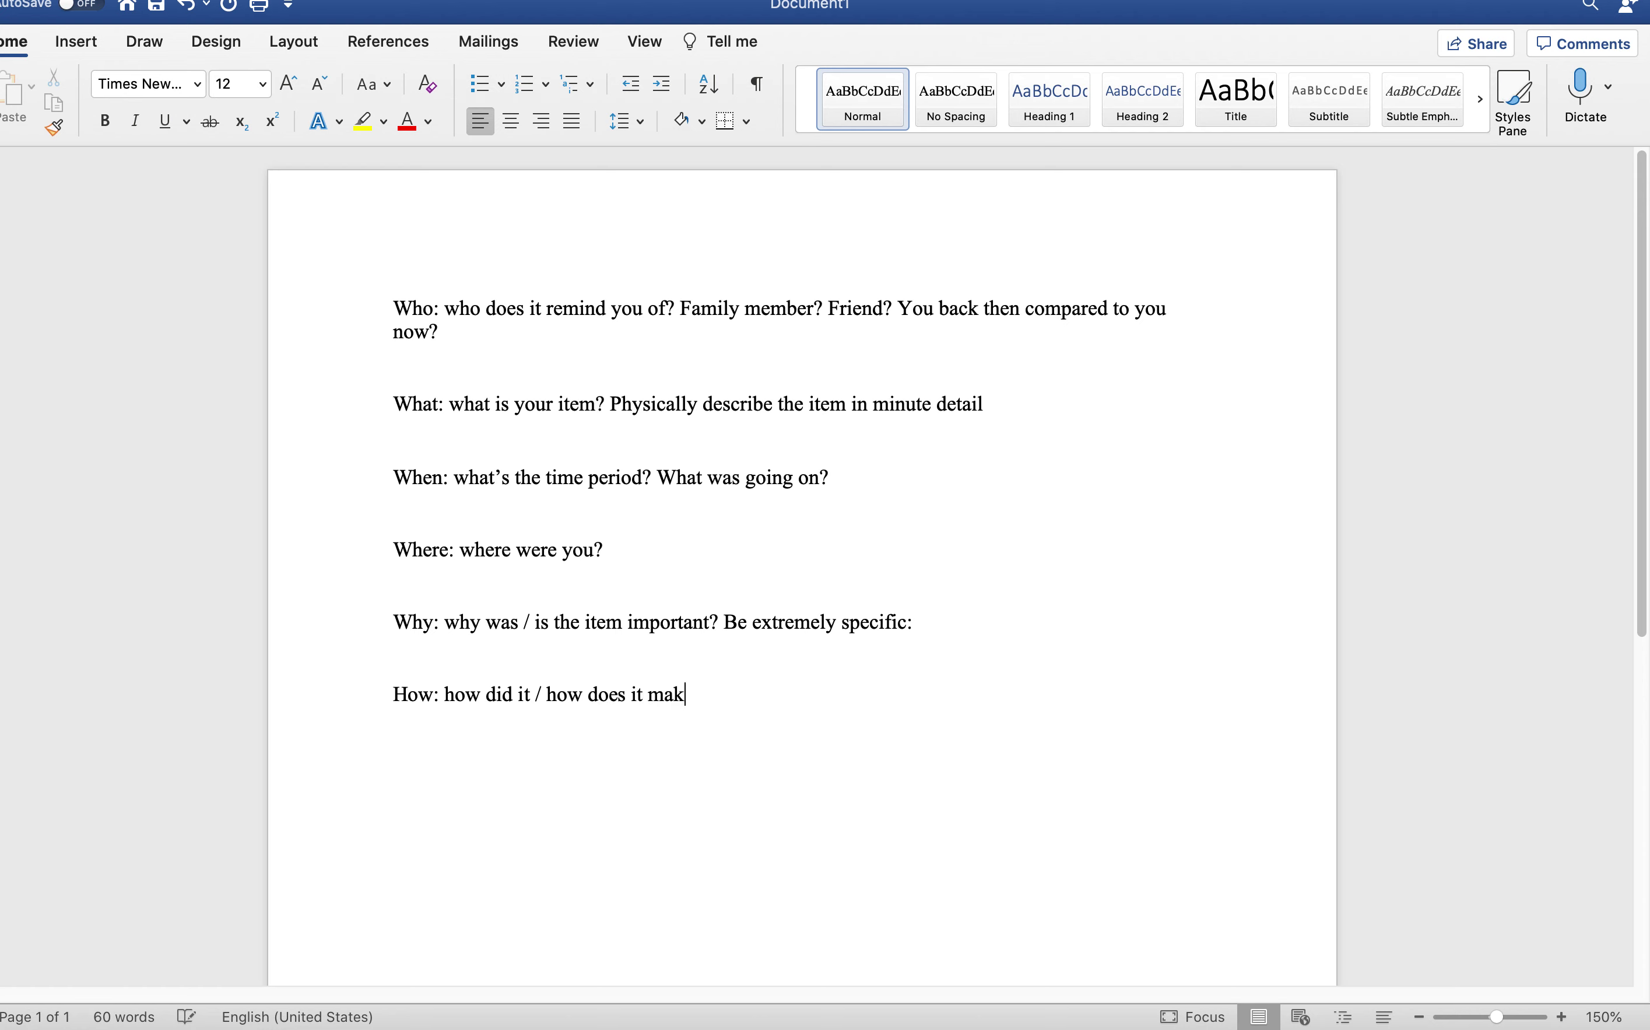
{"action": "type", "text": "e you feel?"}
{"action": "left_click", "coordinate": [394, 403]}
Step: Insert blank answer lines above the What, When, Where, Why and How prompts
{"action": "key", "text": "Return"}
{"action": "key", "text": "Return"}
{"action": "key", "text": "Return"}
{"action": "key", "text": "Return"}
{"action": "key", "text": "Return"}
{"action": "key", "text": "Return"}
{"action": "key", "text": "Return"}
{"action": "key", "text": "Return"}
{"action": "key", "text": "Return"}
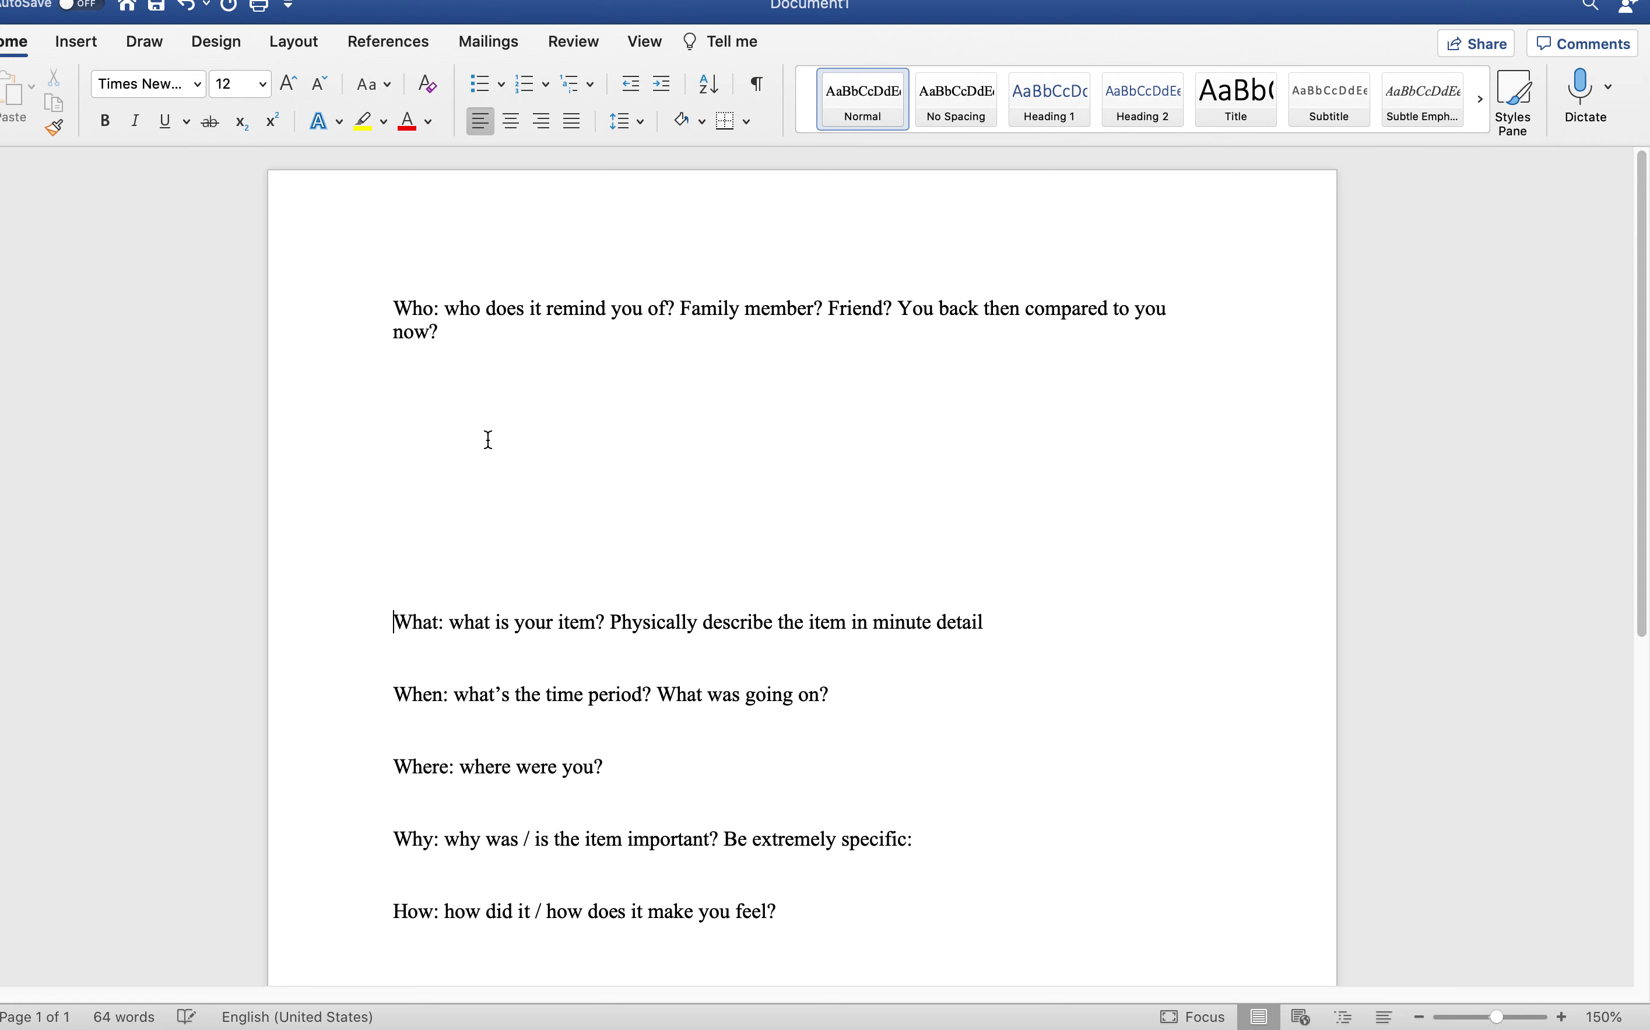
{"action": "key", "text": "Down"}
{"action": "key", "text": "Return"}
{"action": "key", "text": "Return"}
{"action": "key", "text": "Return"}
{"action": "key", "text": "Return"}
{"action": "key", "text": "Return"}
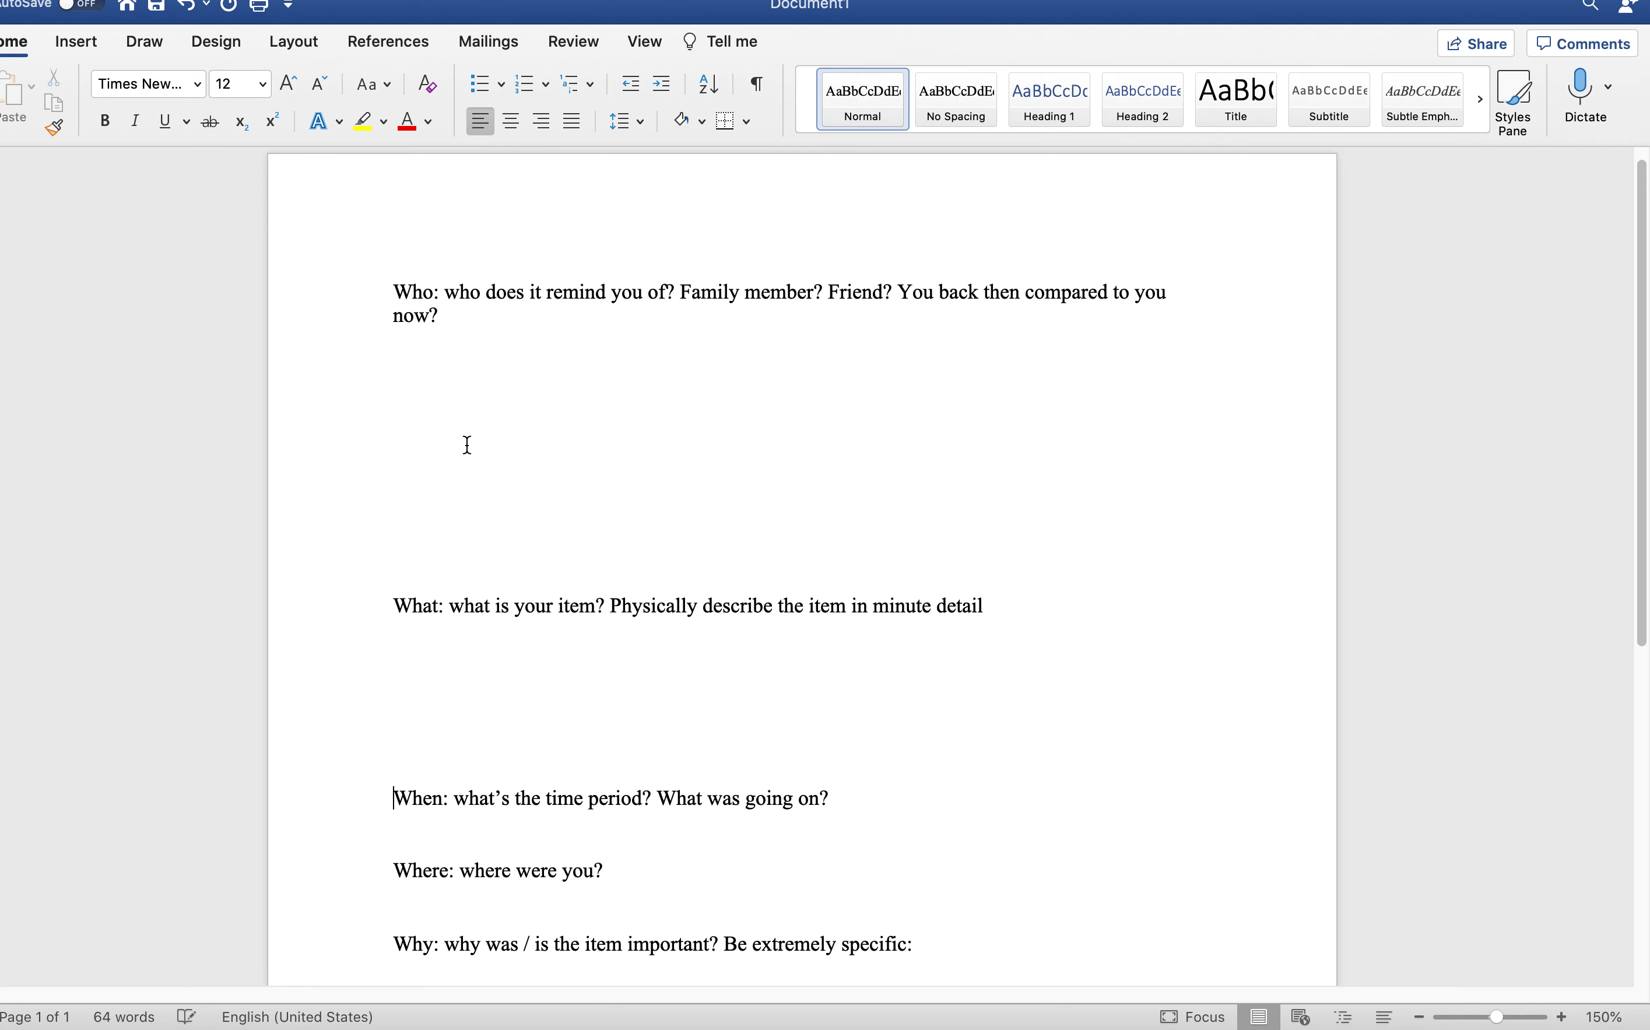
{"action": "key", "text": "Down"}
{"action": "key", "text": "Down"}
{"action": "key", "text": "Down"}
{"action": "key", "text": "Return"}
{"action": "key", "text": "Return"}
{"action": "key", "text": "Return"}
{"action": "key", "text": "Return"}
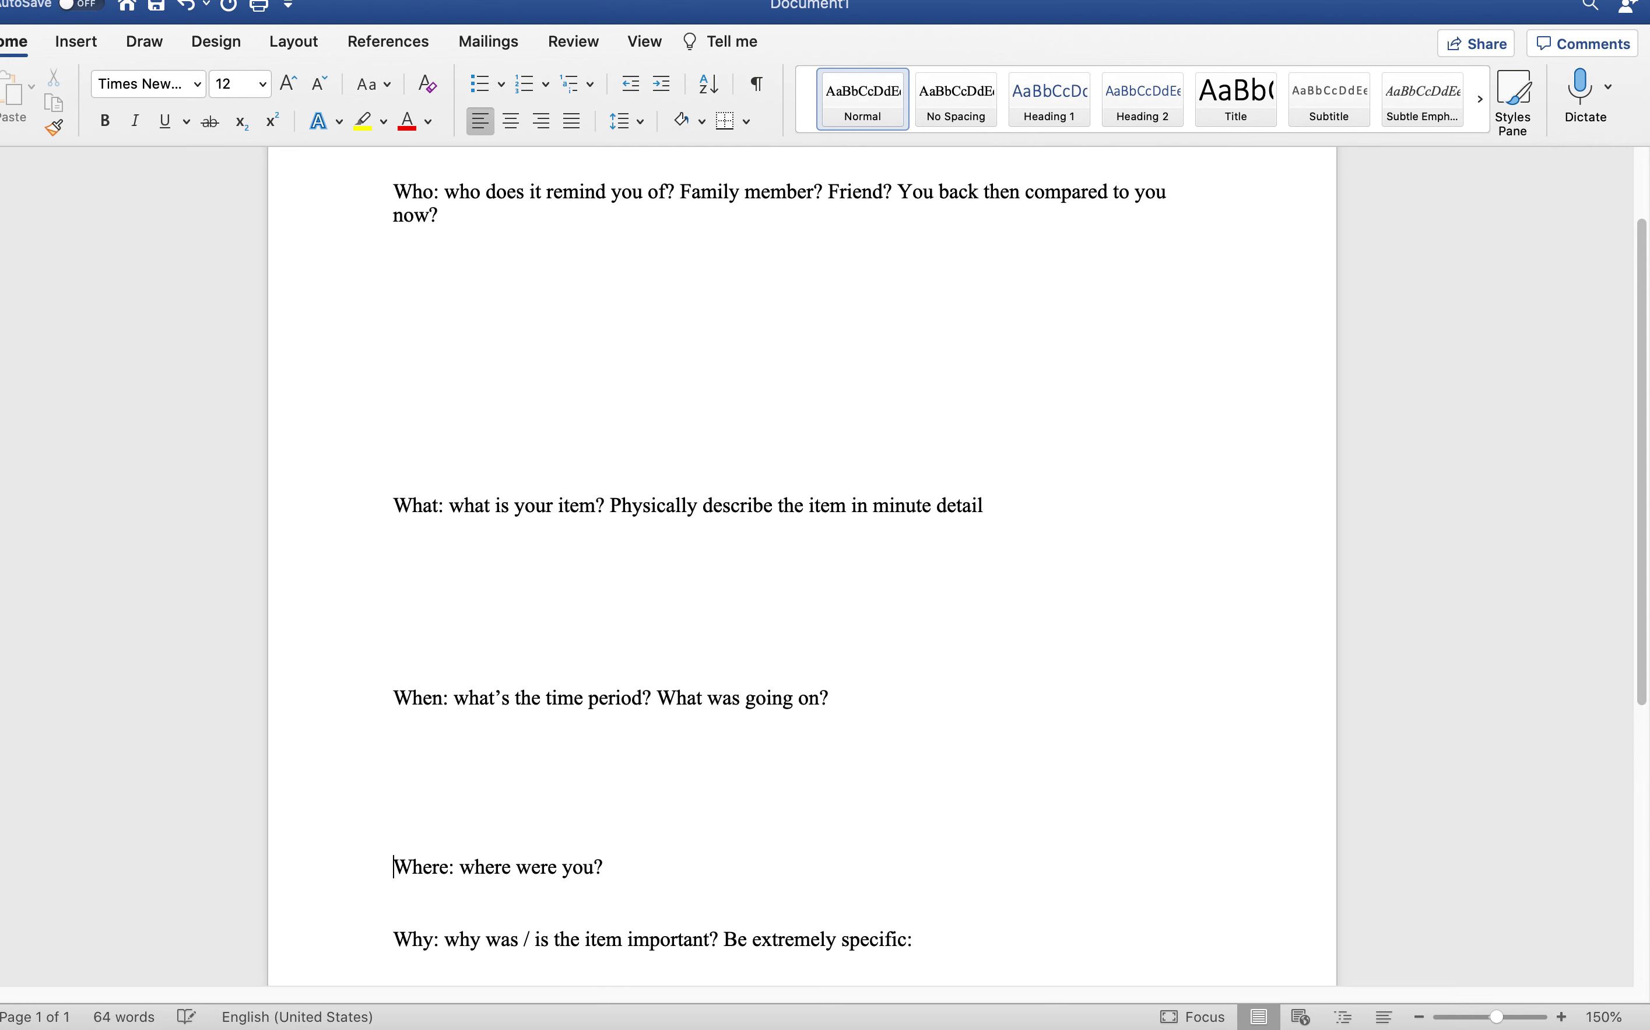
{"action": "key", "text": "Down"}
{"action": "key", "text": "Down"}
{"action": "key", "text": "Return"}
{"action": "key", "text": "Return"}
{"action": "key", "text": "Return"}
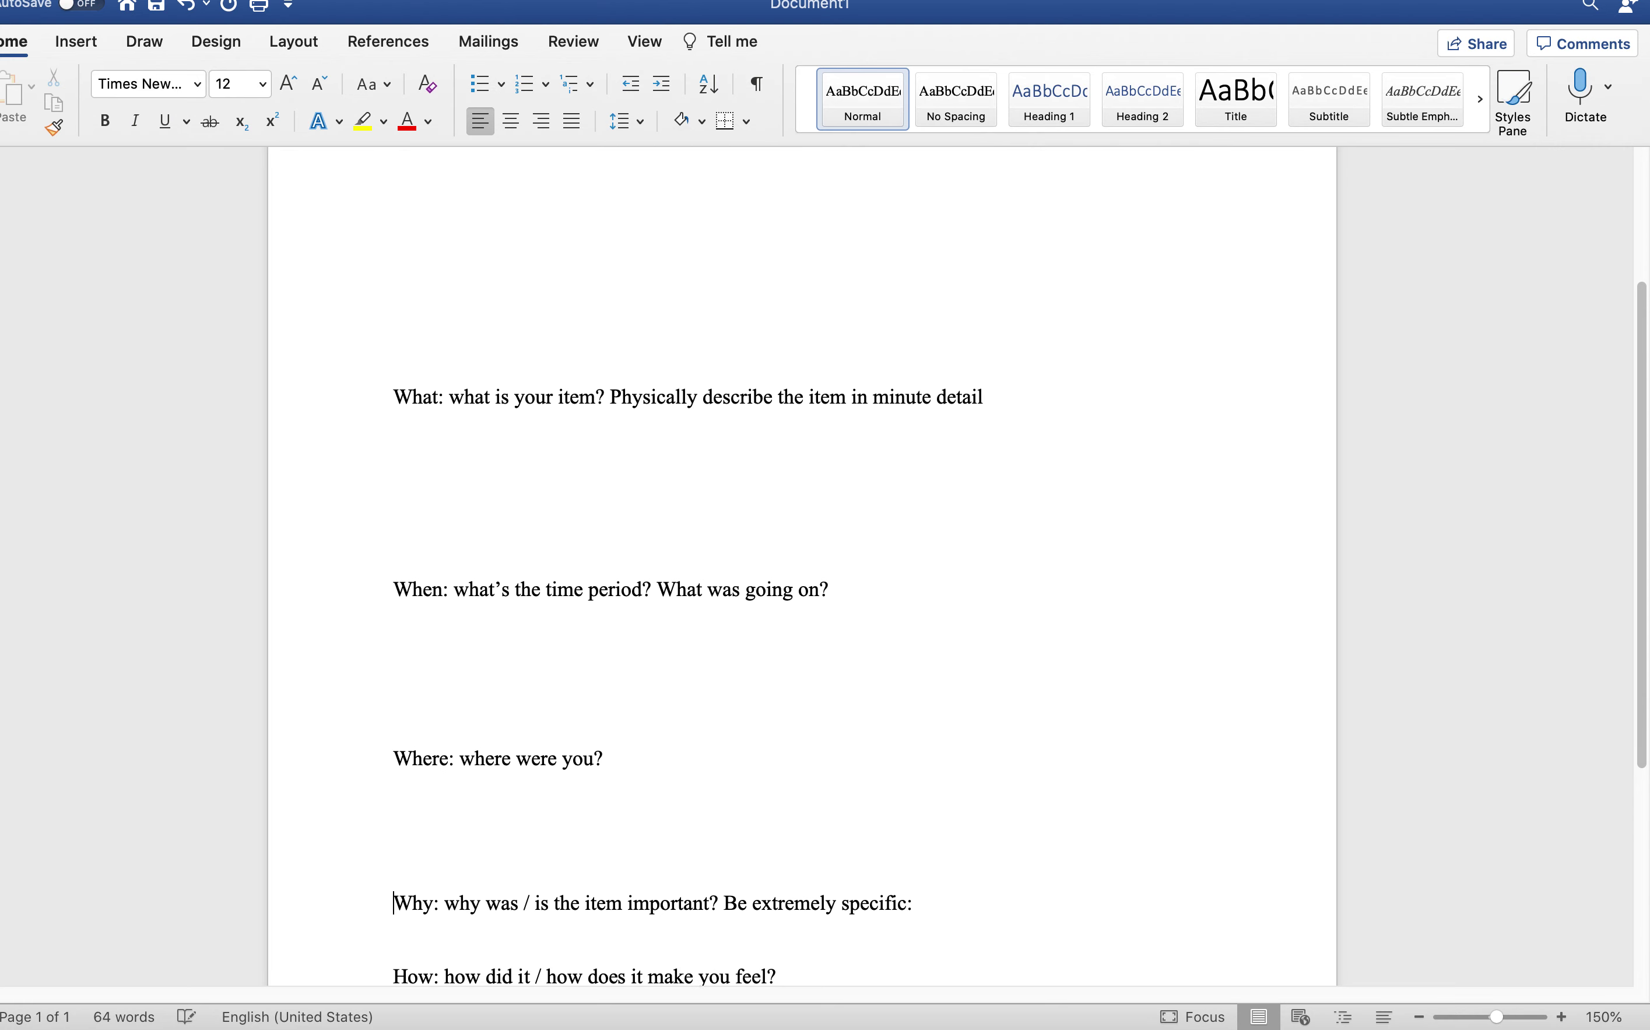
{"action": "key", "text": "Down"}
{"action": "key", "text": "Down"}
{"action": "key", "text": "Return"}
{"action": "key", "text": "Return"}
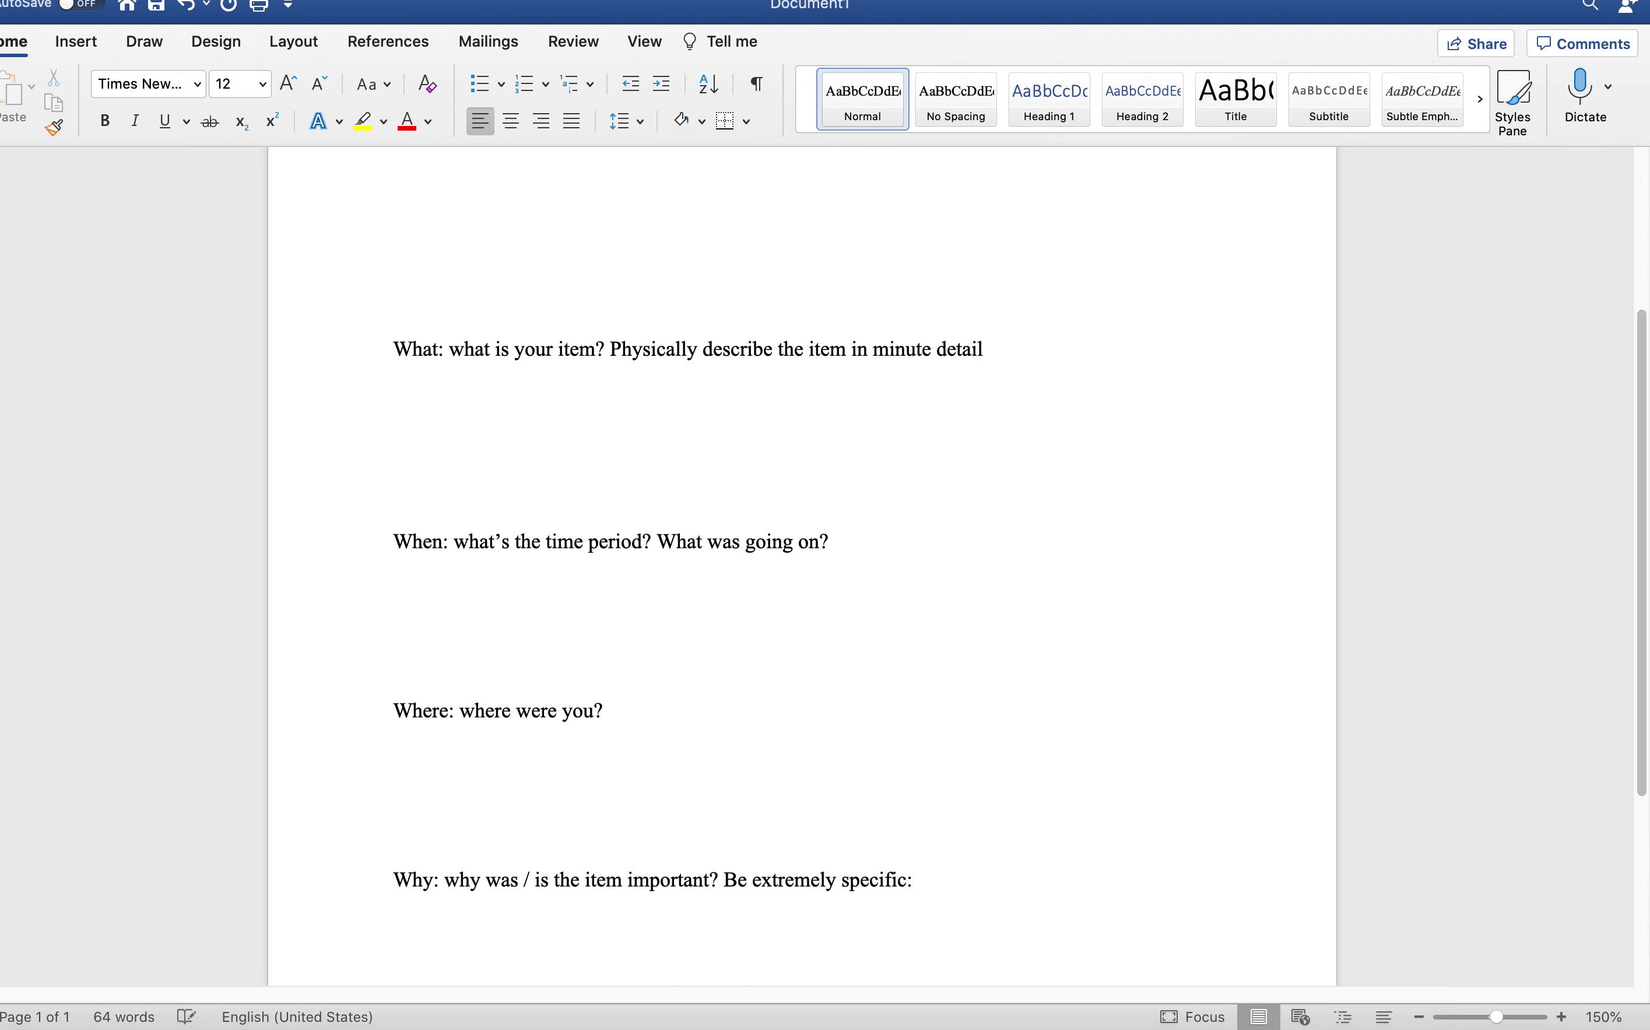
{"action": "key", "text": "Return"}
{"action": "scroll", "coordinate": [468, 443], "scroll_direction": "down", "scroll_amount": 5}
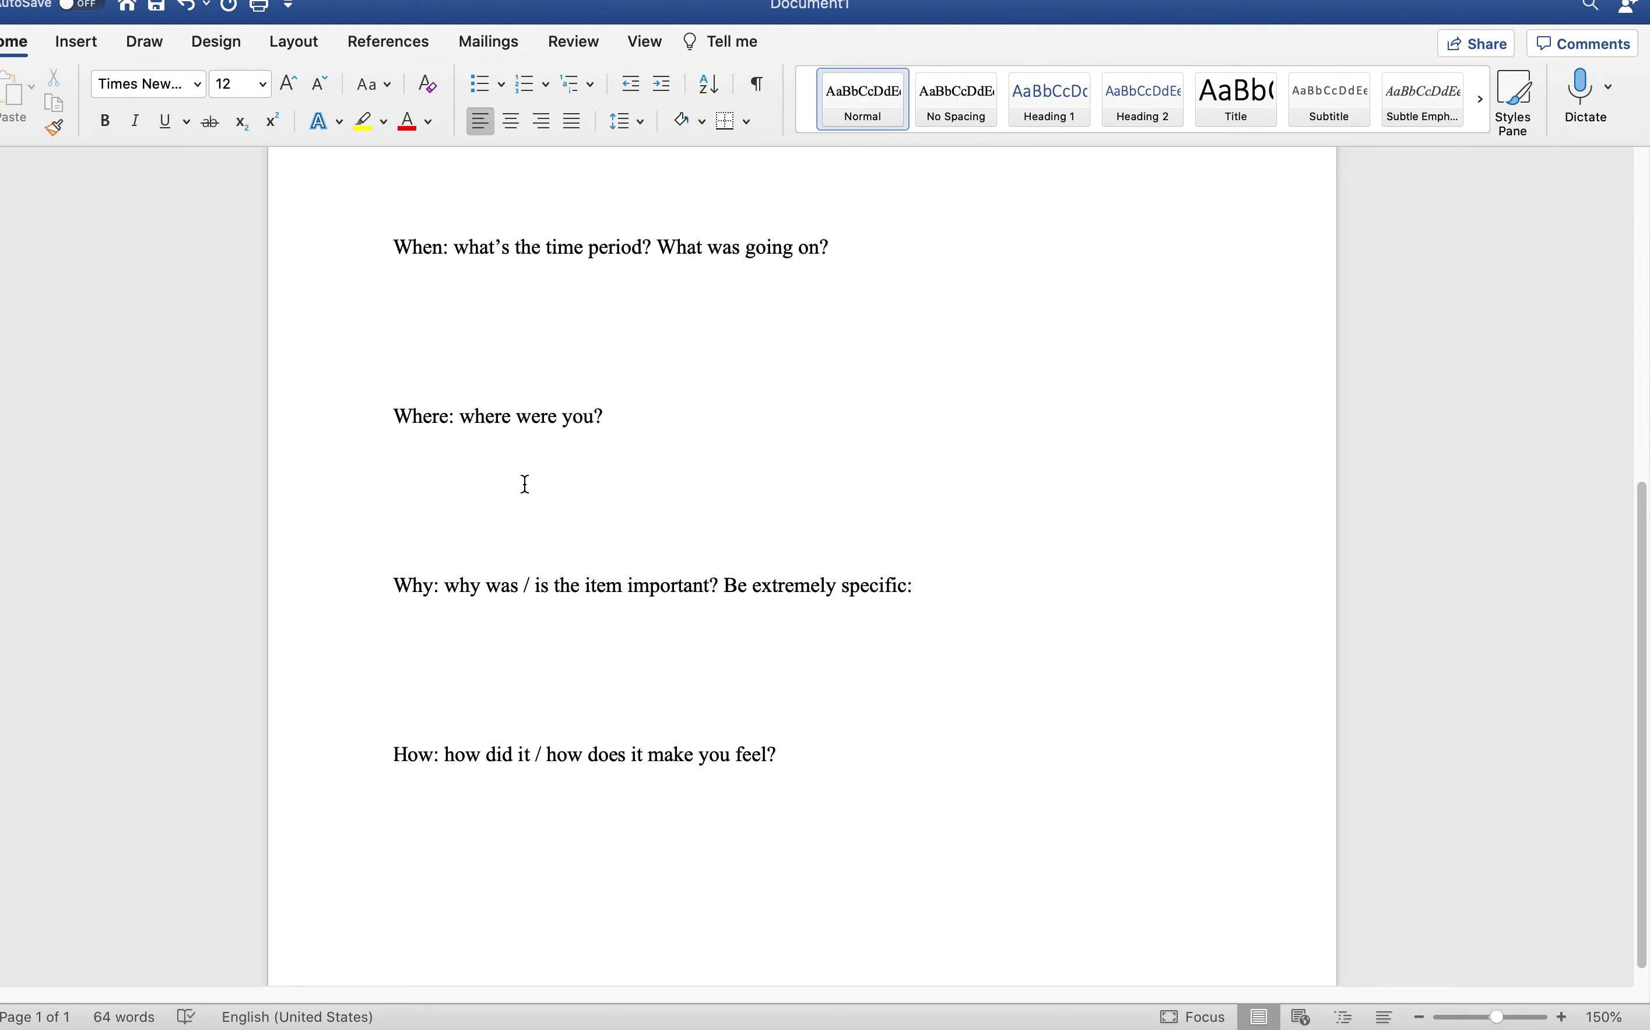
{"action": "scroll", "coordinate": [593, 423], "scroll_direction": "up", "scroll_amount": 5}
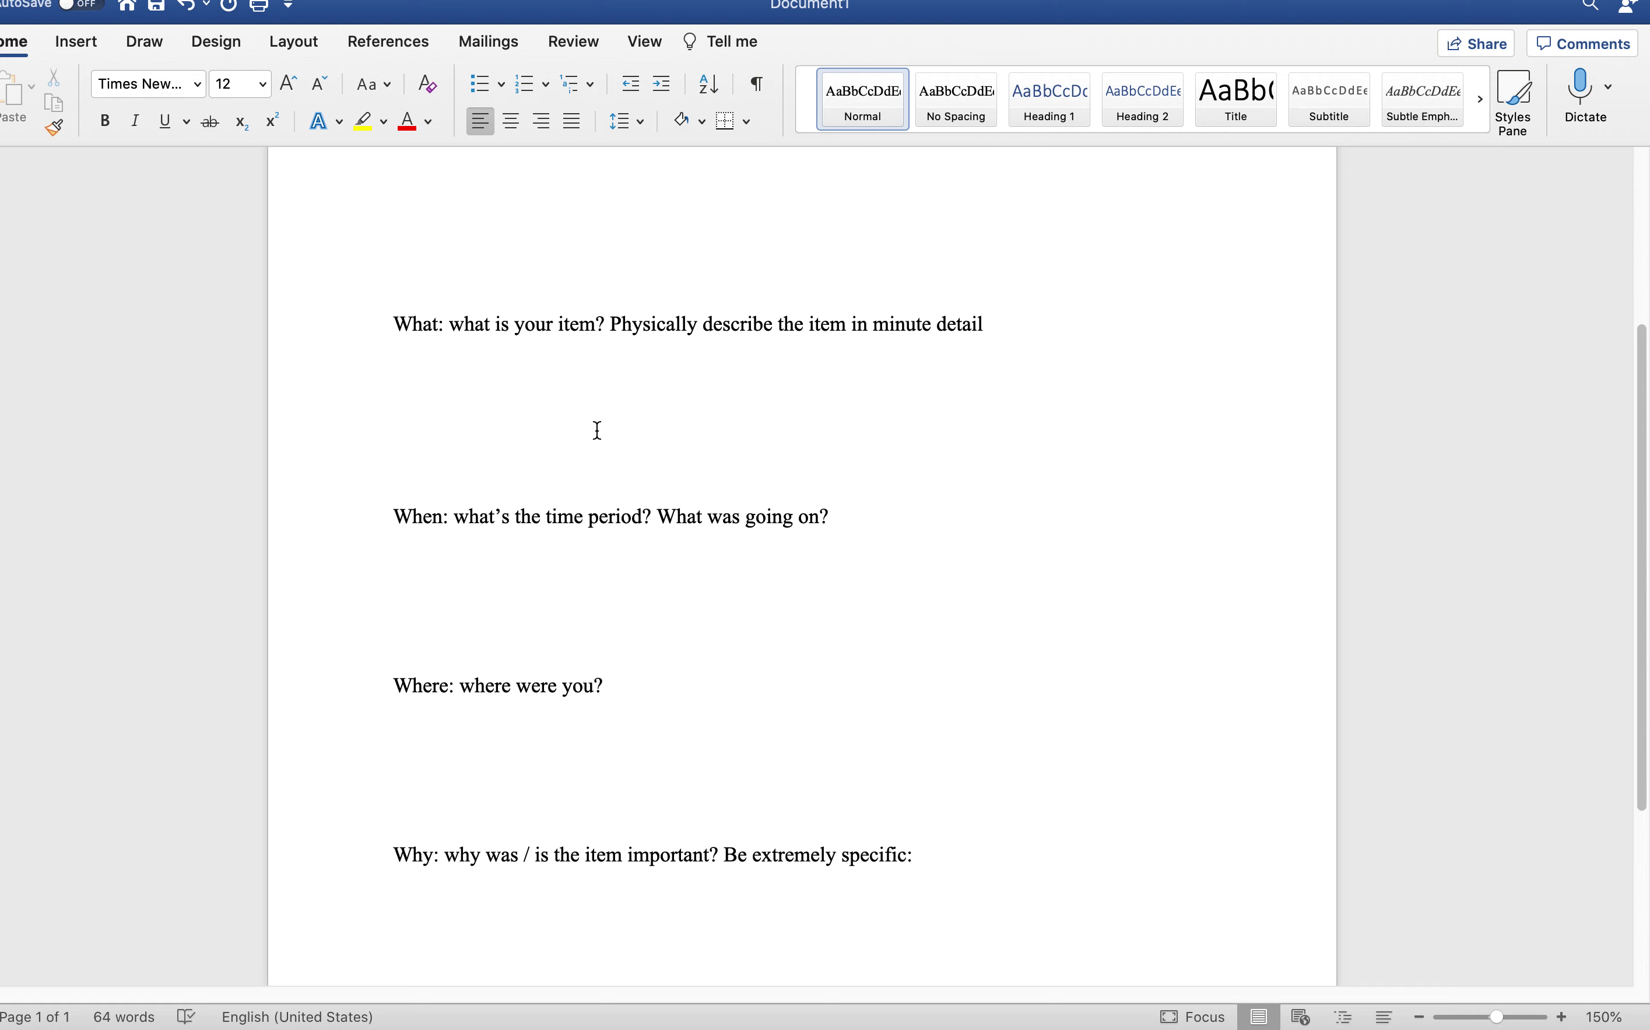
{"action": "scroll", "coordinate": [596, 432], "scroll_direction": "up", "scroll_amount": 5}
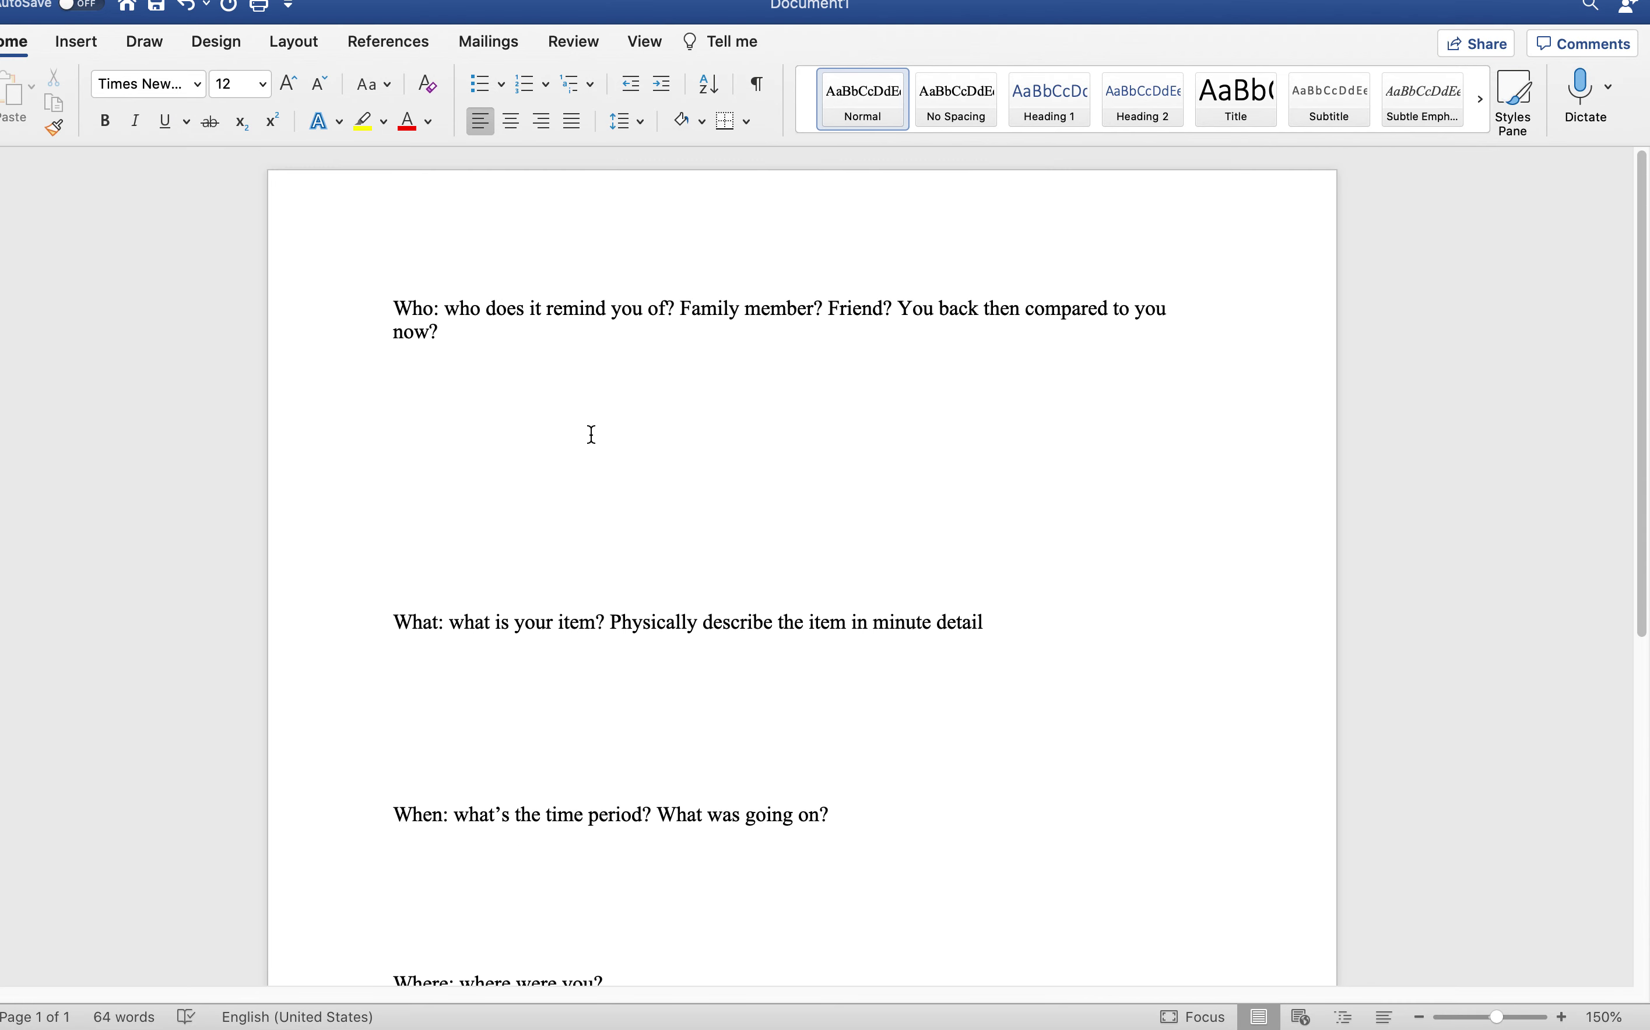
{"action": "scroll", "coordinate": [585, 436], "scroll_direction": "down", "scroll_amount": 6}
{"action": "scroll", "coordinate": [590, 439], "scroll_direction": "up", "scroll_amount": 6}
{"action": "scroll", "coordinate": [590, 442], "scroll_direction": "down", "scroll_amount": 8}
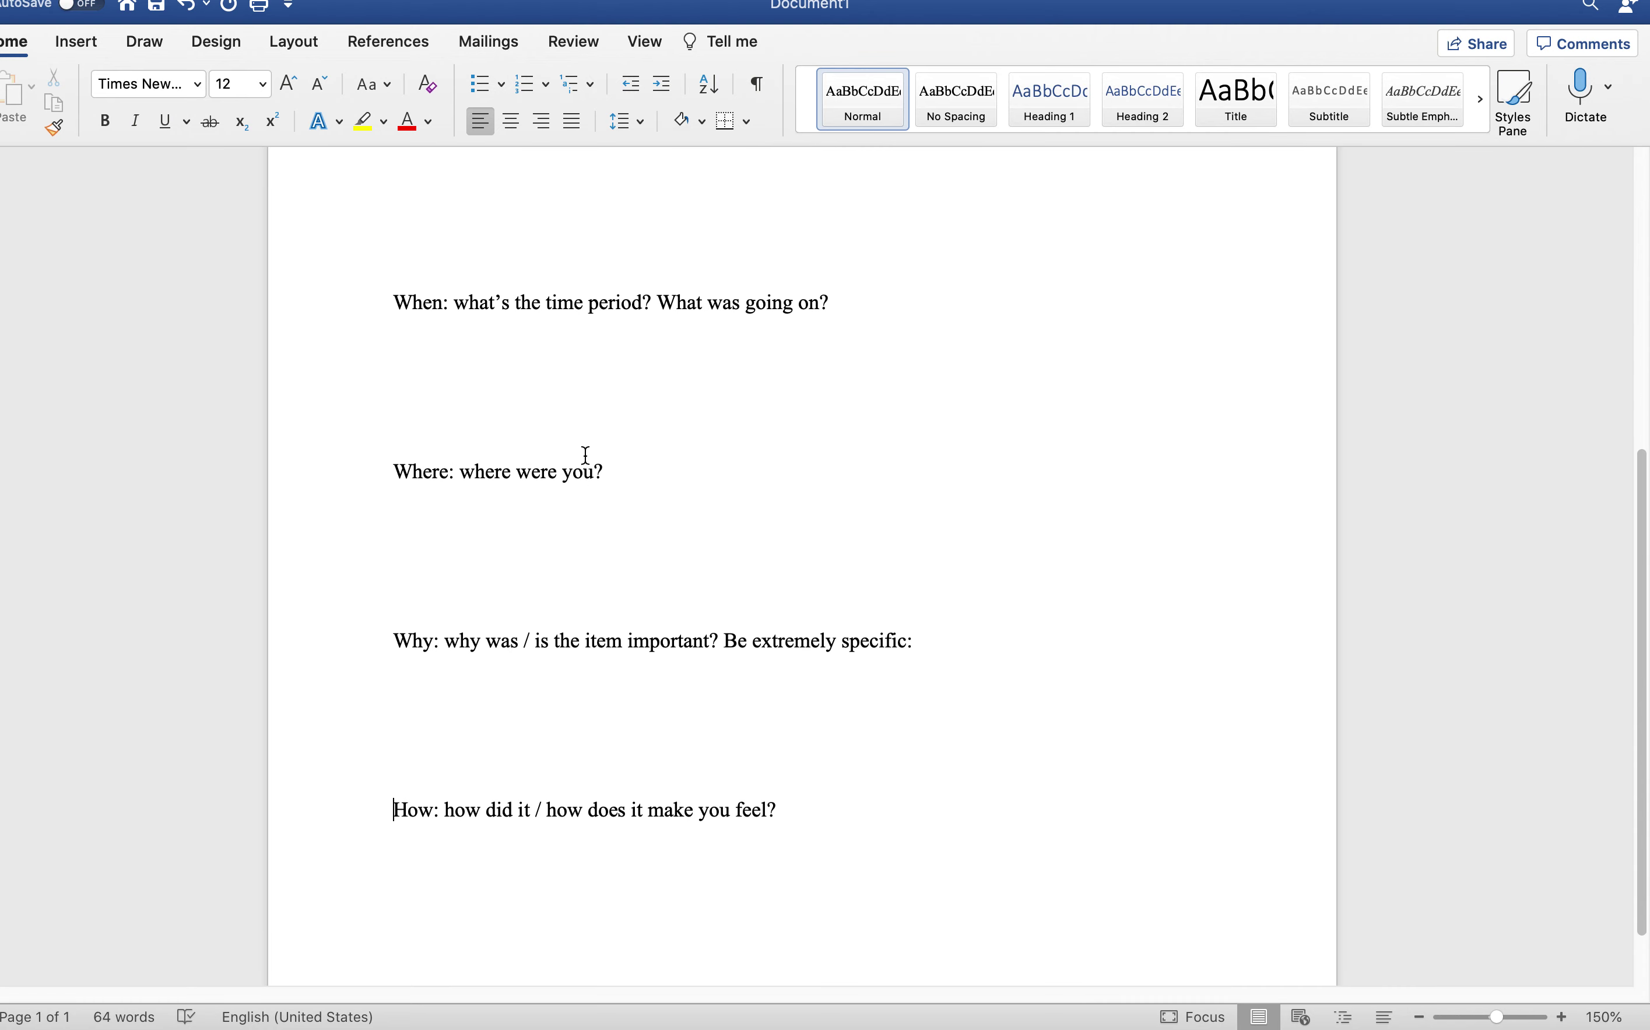
{"action": "scroll", "coordinate": [587, 455], "scroll_direction": "up", "scroll_amount": 8}
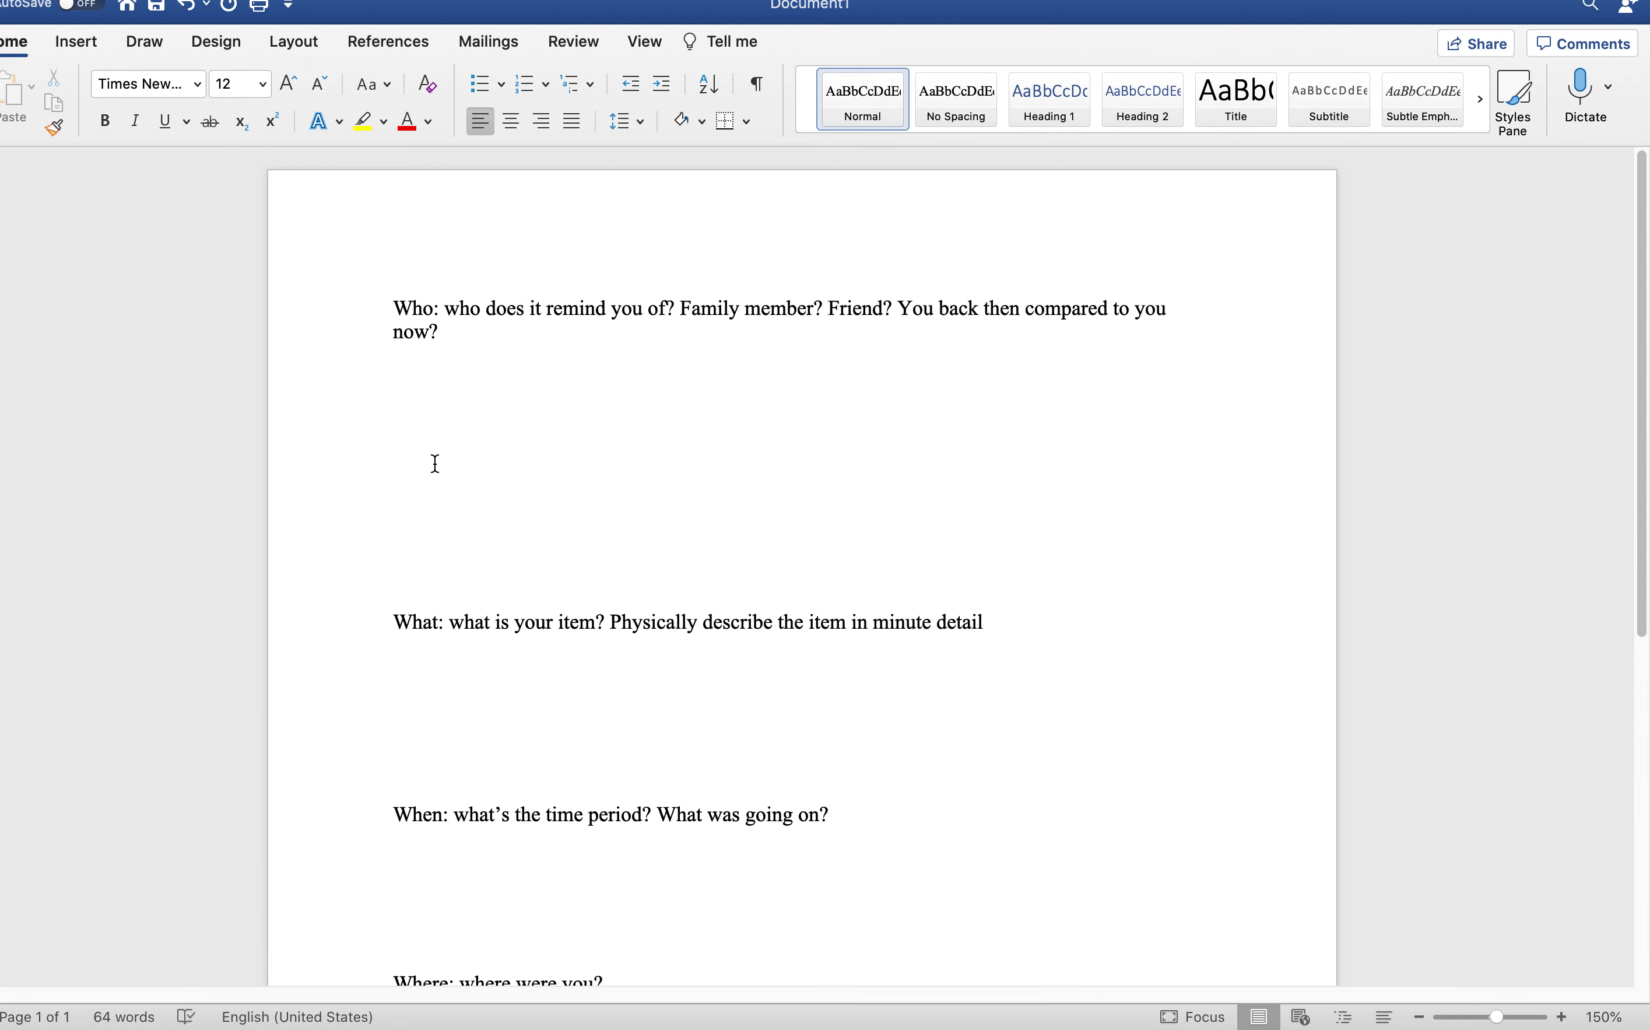
{"action": "scroll", "coordinate": [412, 449], "scroll_direction": "down", "scroll_amount": 1}
{"action": "scroll", "coordinate": [411, 449], "scroll_direction": "down", "scroll_amount": 9}
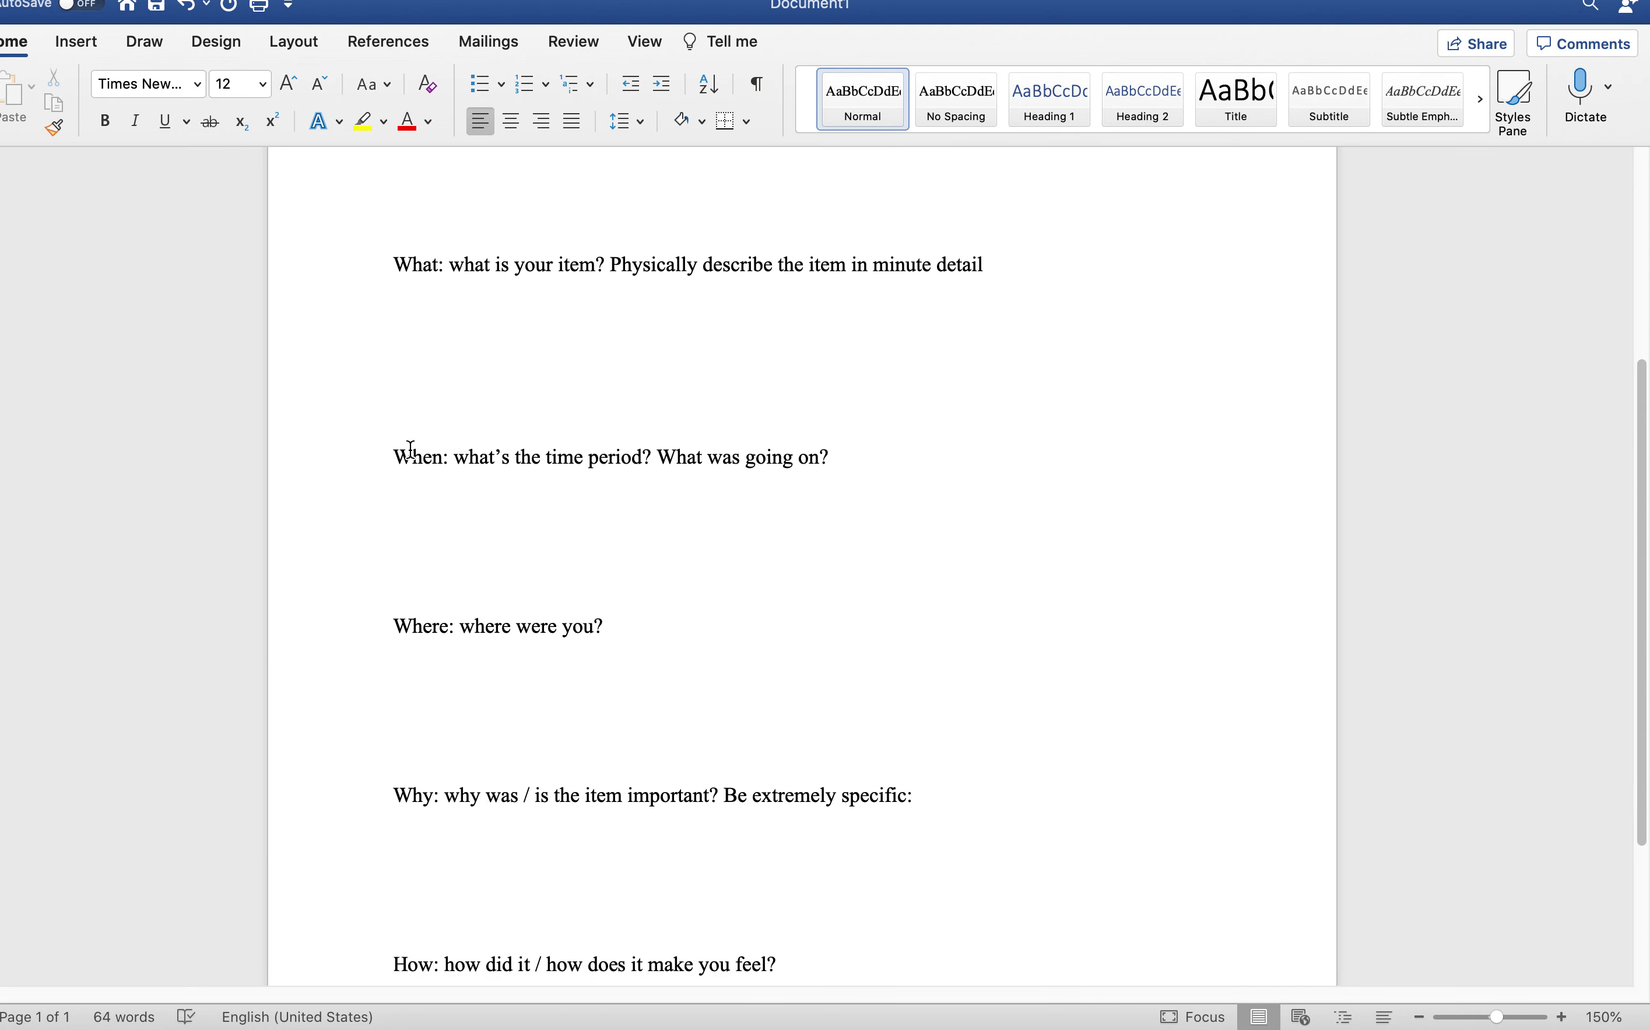
Step: Insert a page break after the How prompt to start a second page
{"action": "left_click", "coordinate": [784, 733]}
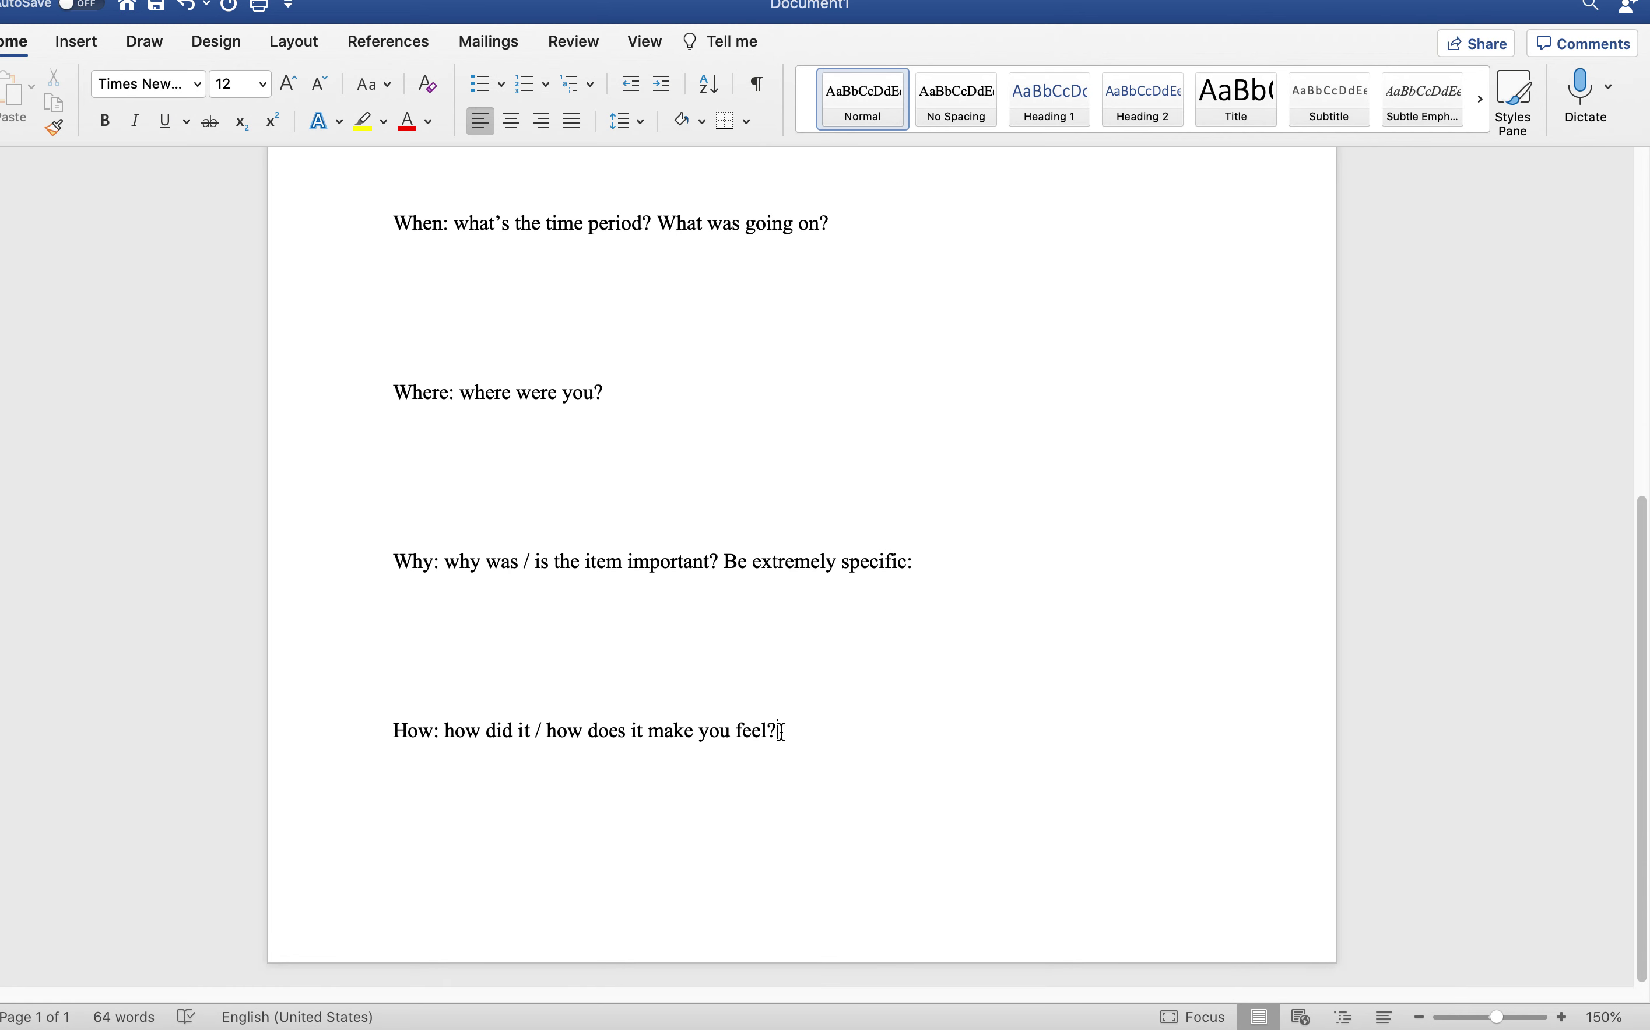
{"action": "key", "text": "super+Return"}
{"action": "scroll", "coordinate": [776, 726], "scroll_direction": "down", "scroll_amount": 4}
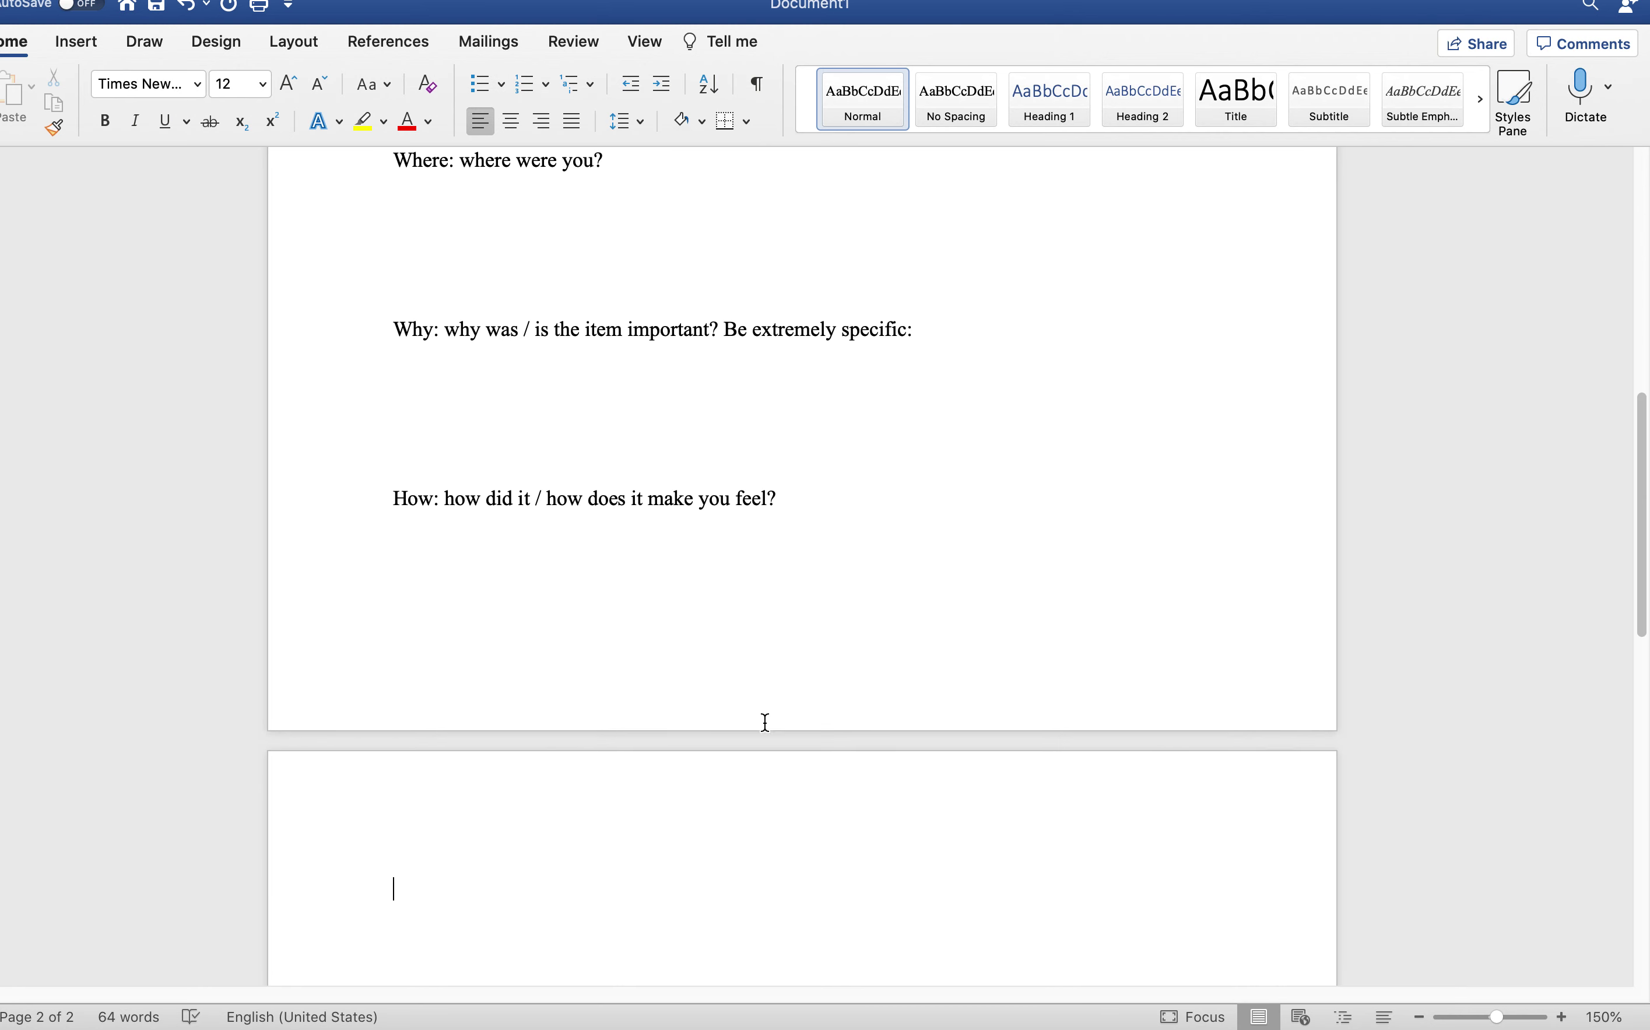
Step: Type an 'Outline:' heading and an Introduction line listing the item's significant factors (who, what, when)
{"action": "type", "text": "O"}
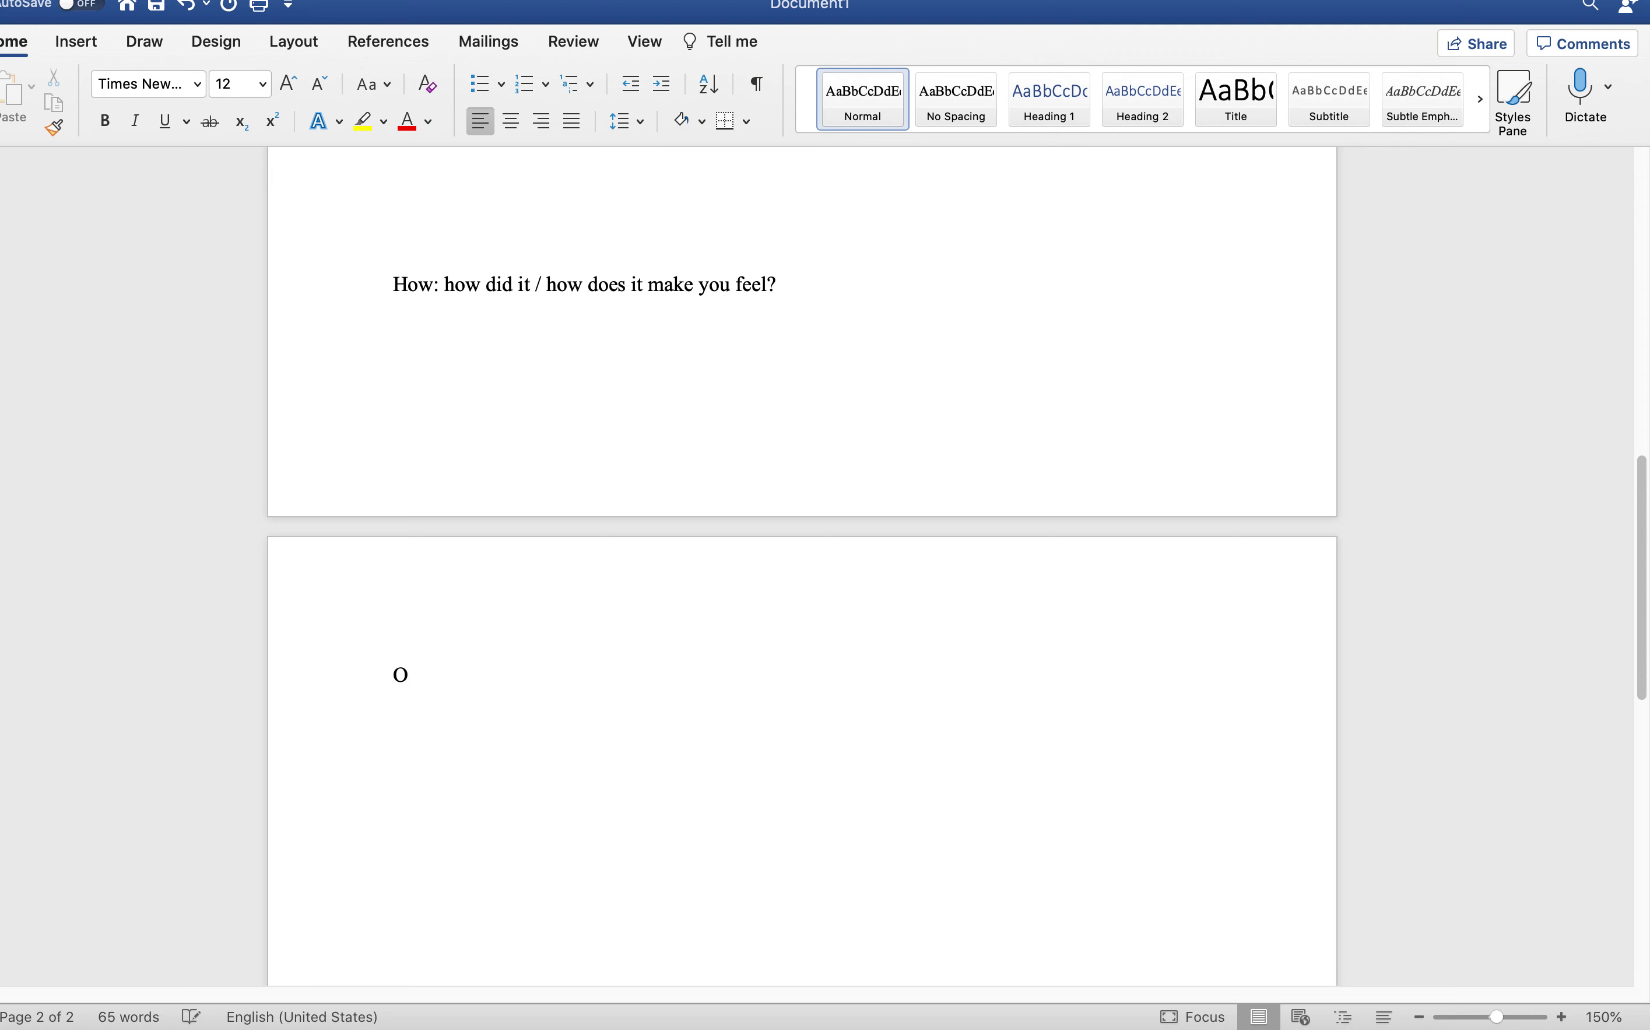
{"action": "type", "text": "utline:"}
{"action": "key", "text": "Return"}
{"action": "type", "text": "1."}
{"action": "key", "text": "BackSpace"}
{"action": "key", "text": "BackSpace"}
{"action": "type", "text": "Introducti"}
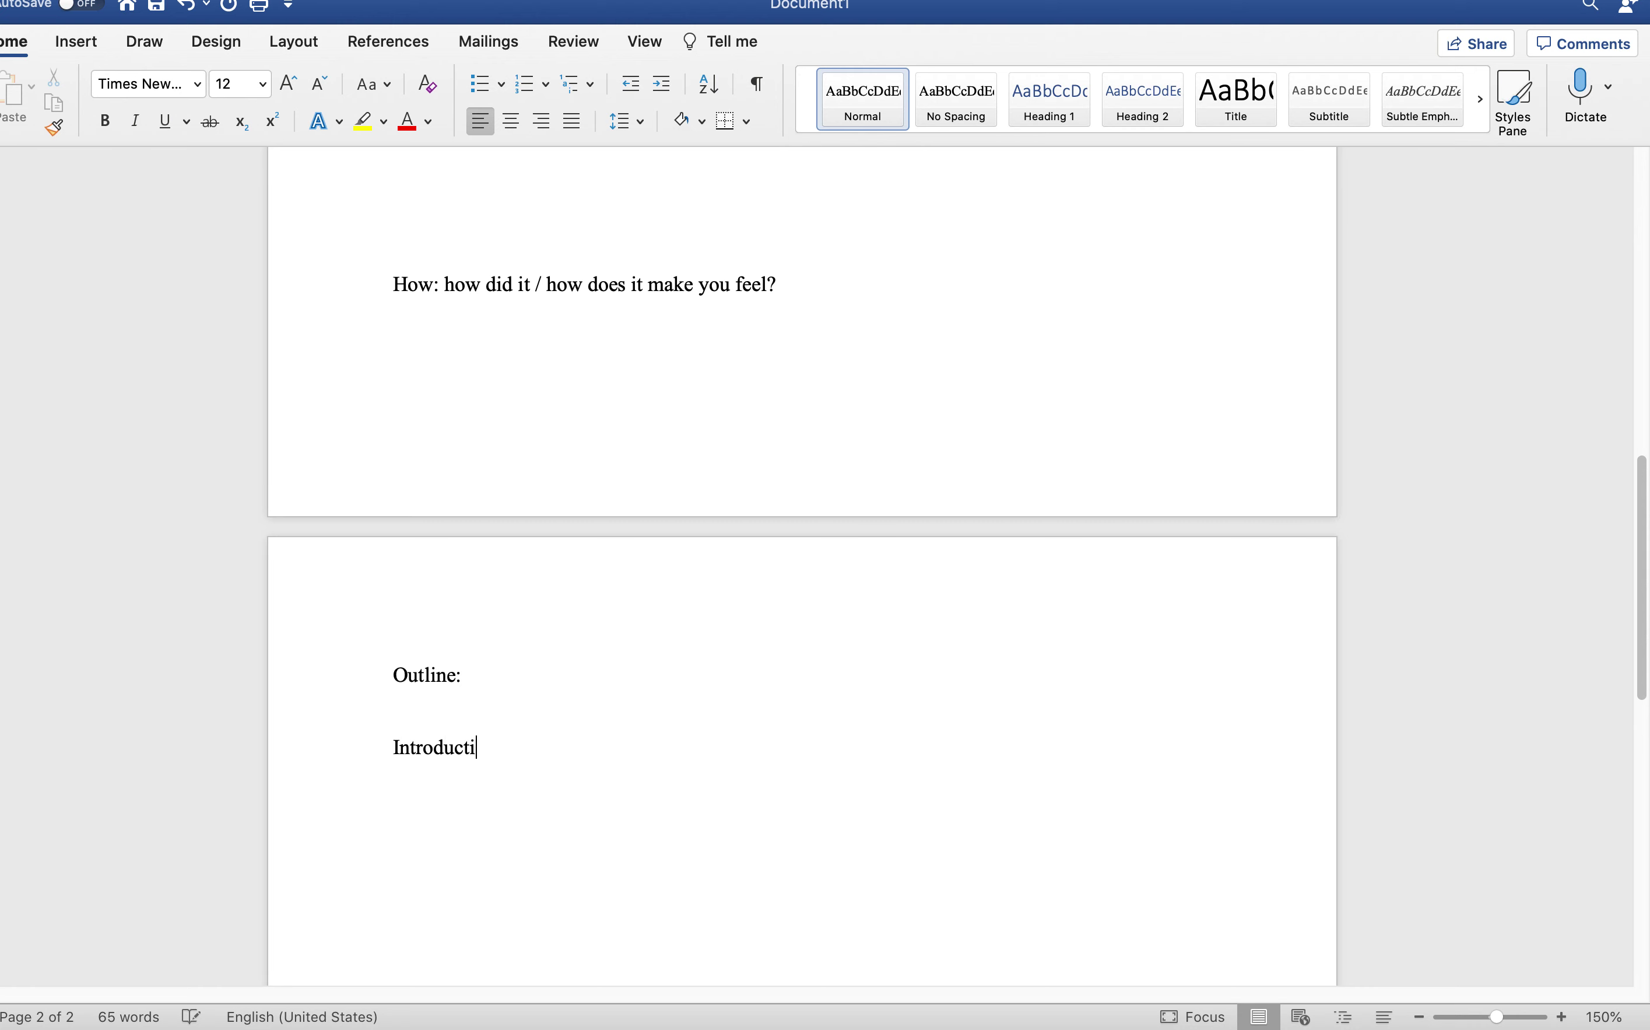
{"action": "type", "text": "on: introduce your item"}
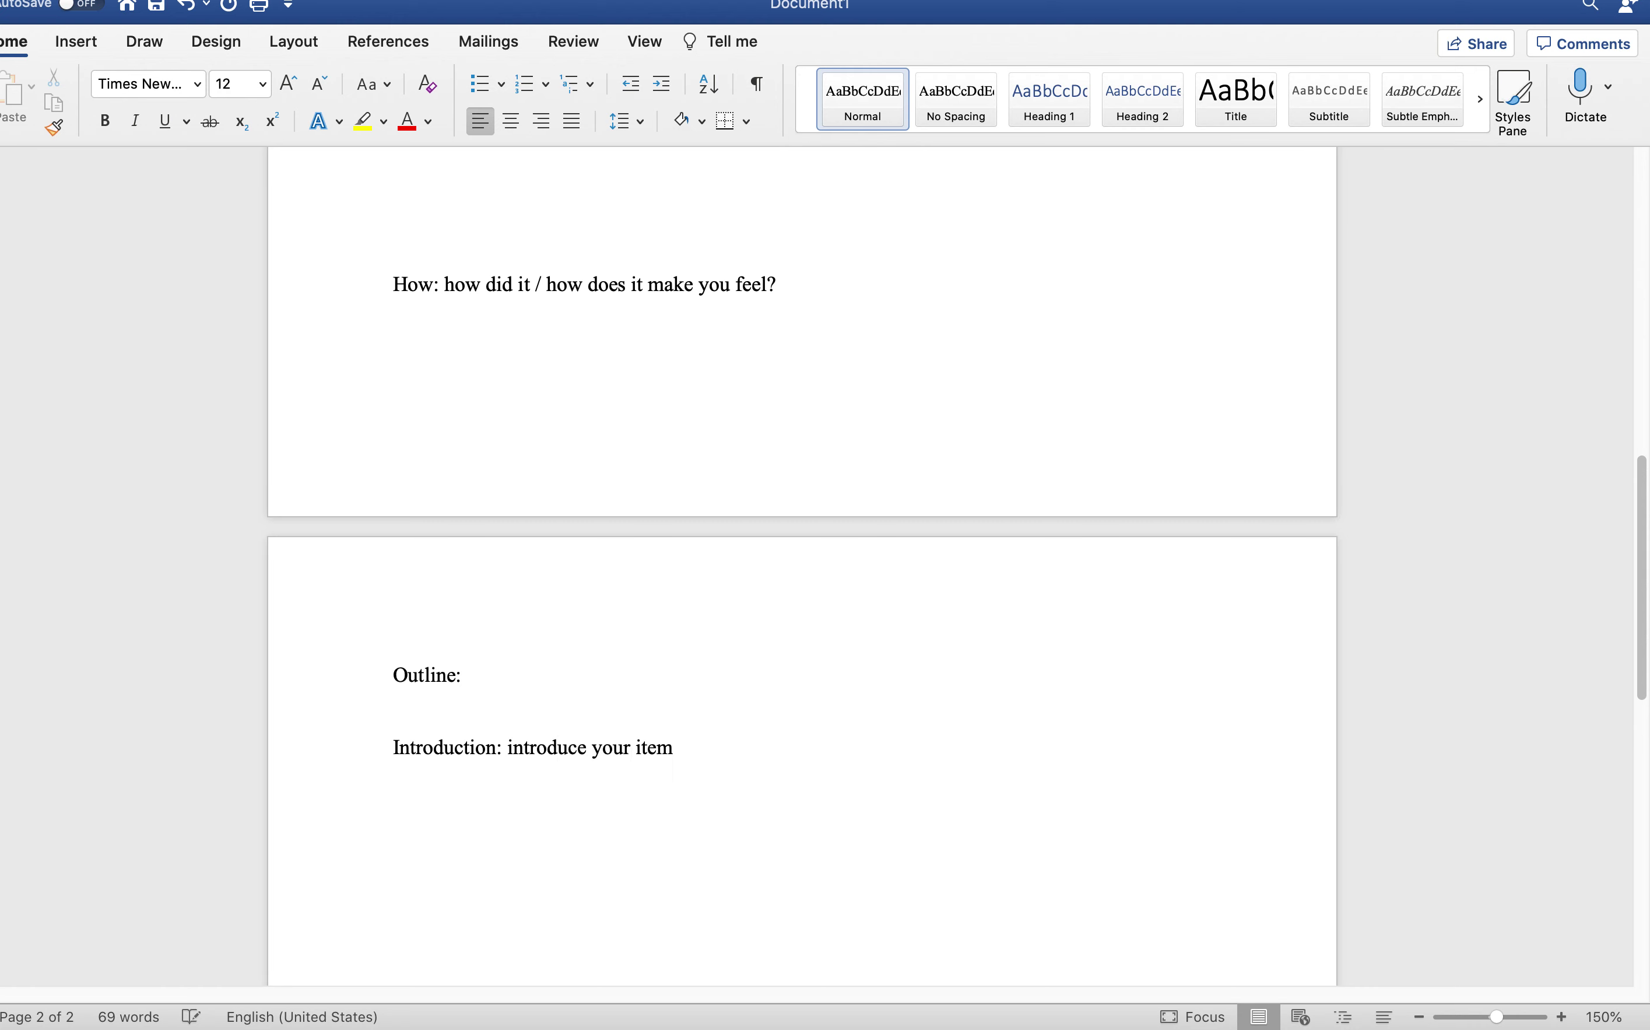
{"action": "type", "text": ", some of the signifi"}
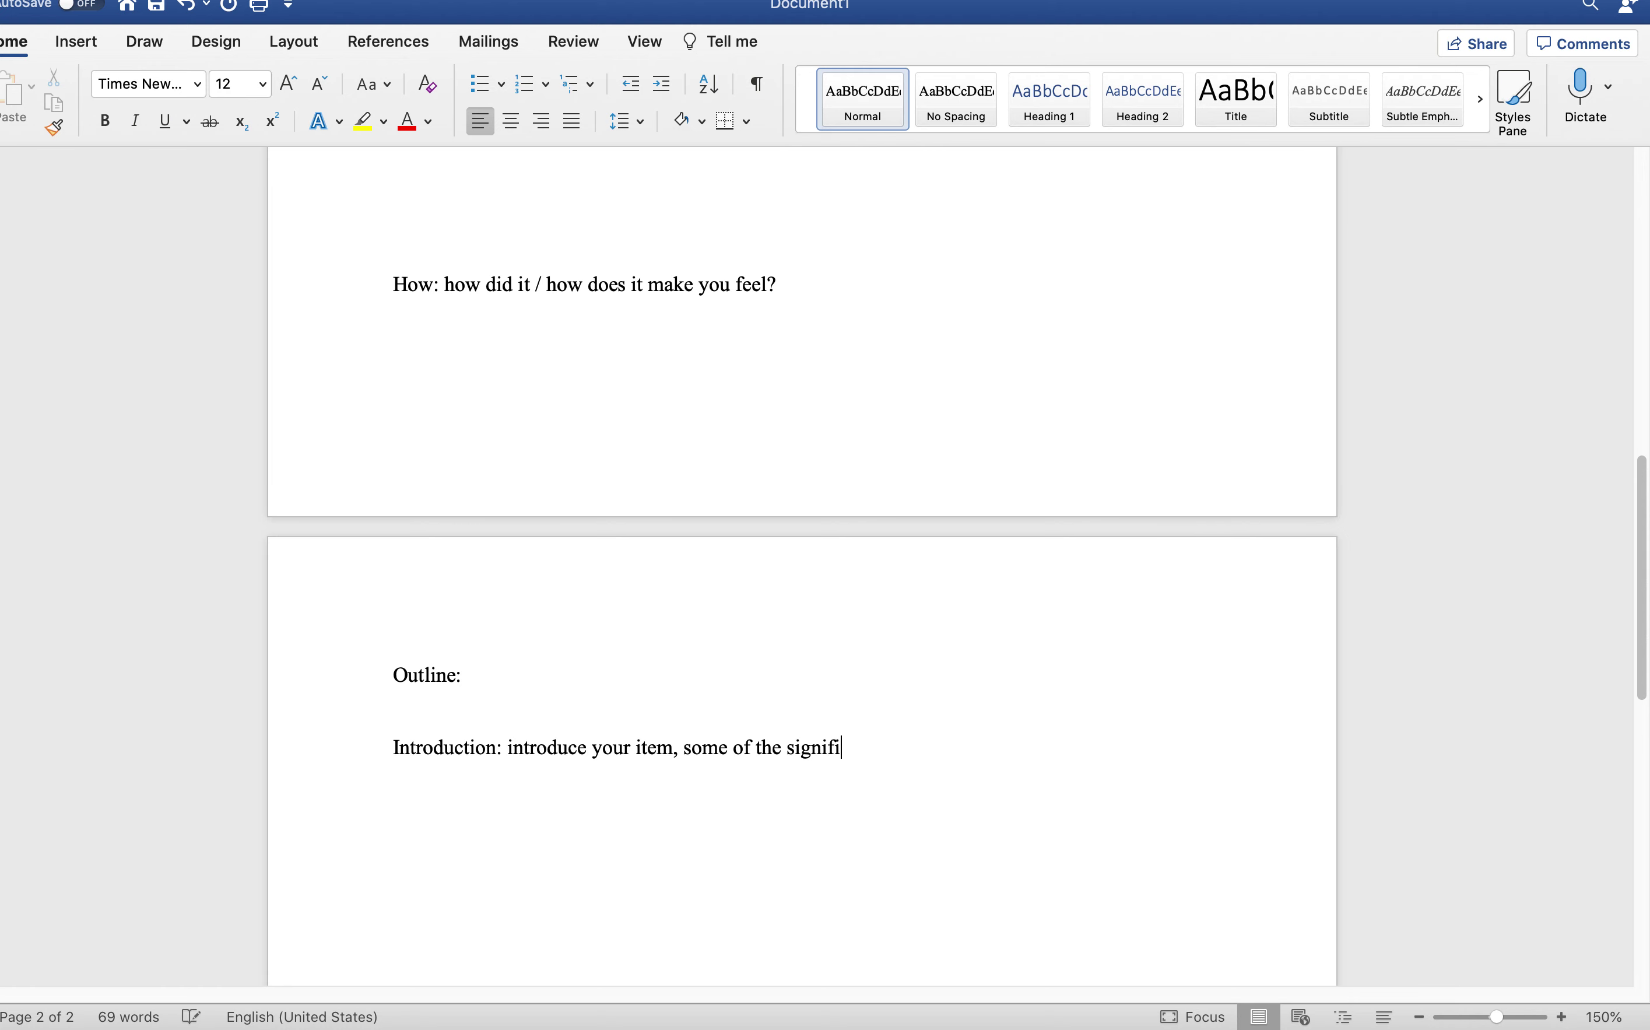
{"action": "type", "text": "cant factors (wh"}
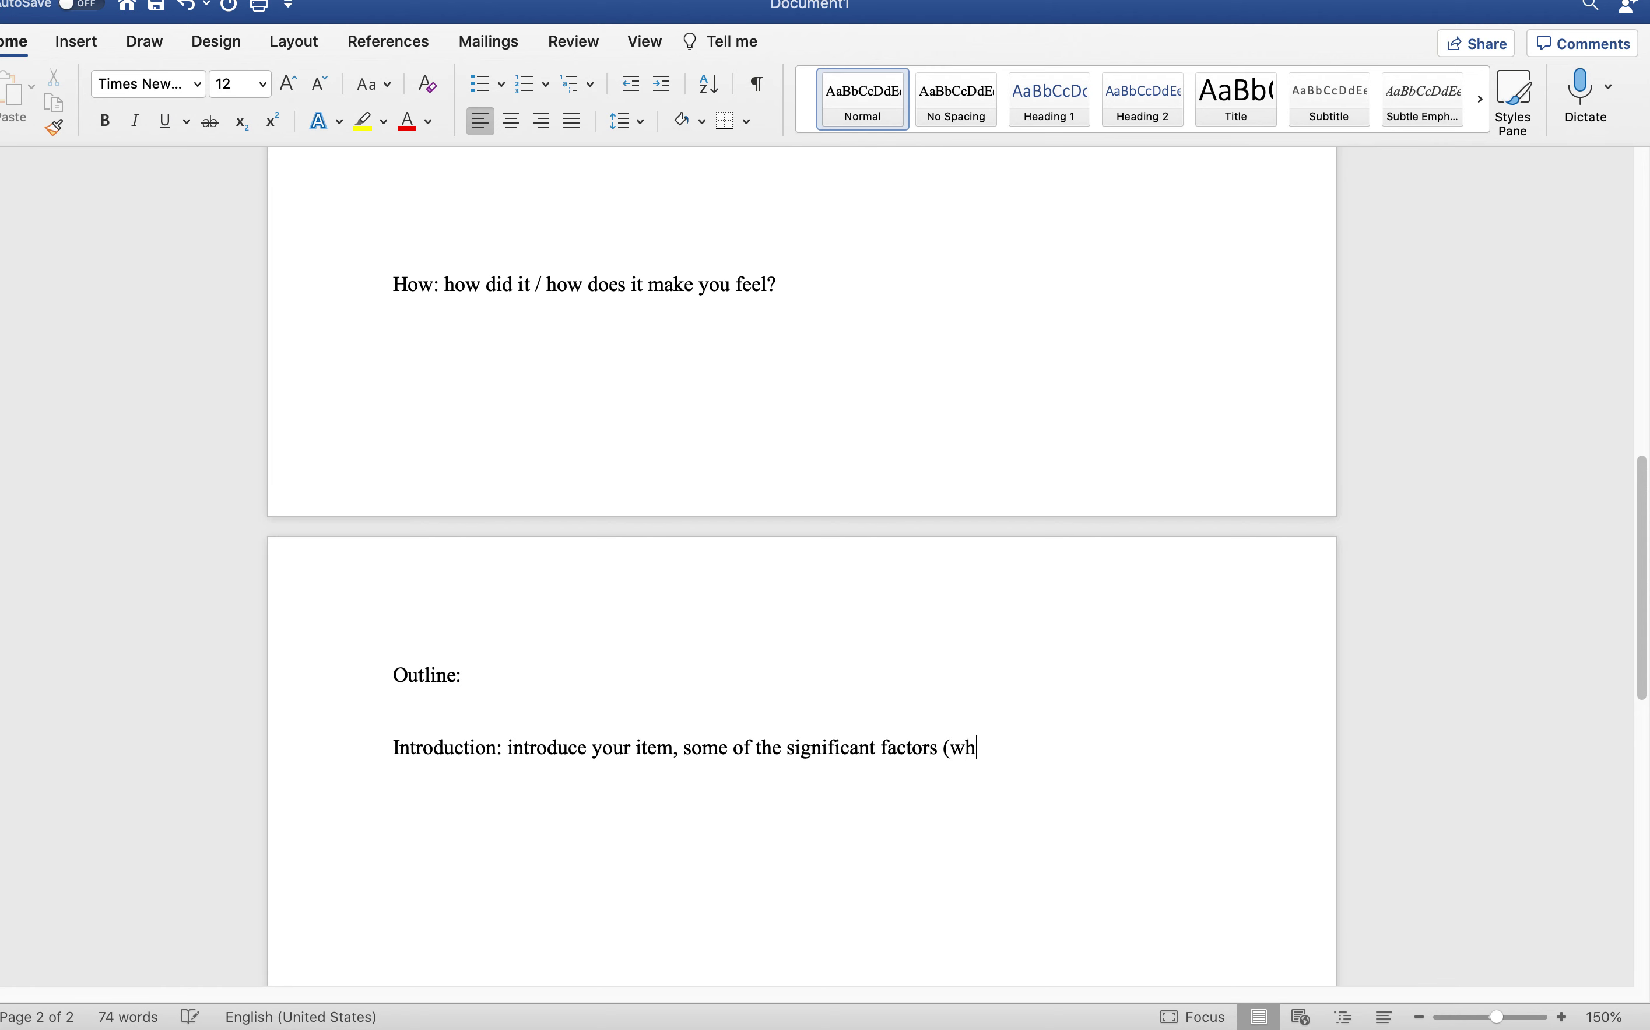
{"action": "type", "text": "o, what, when, why)"}
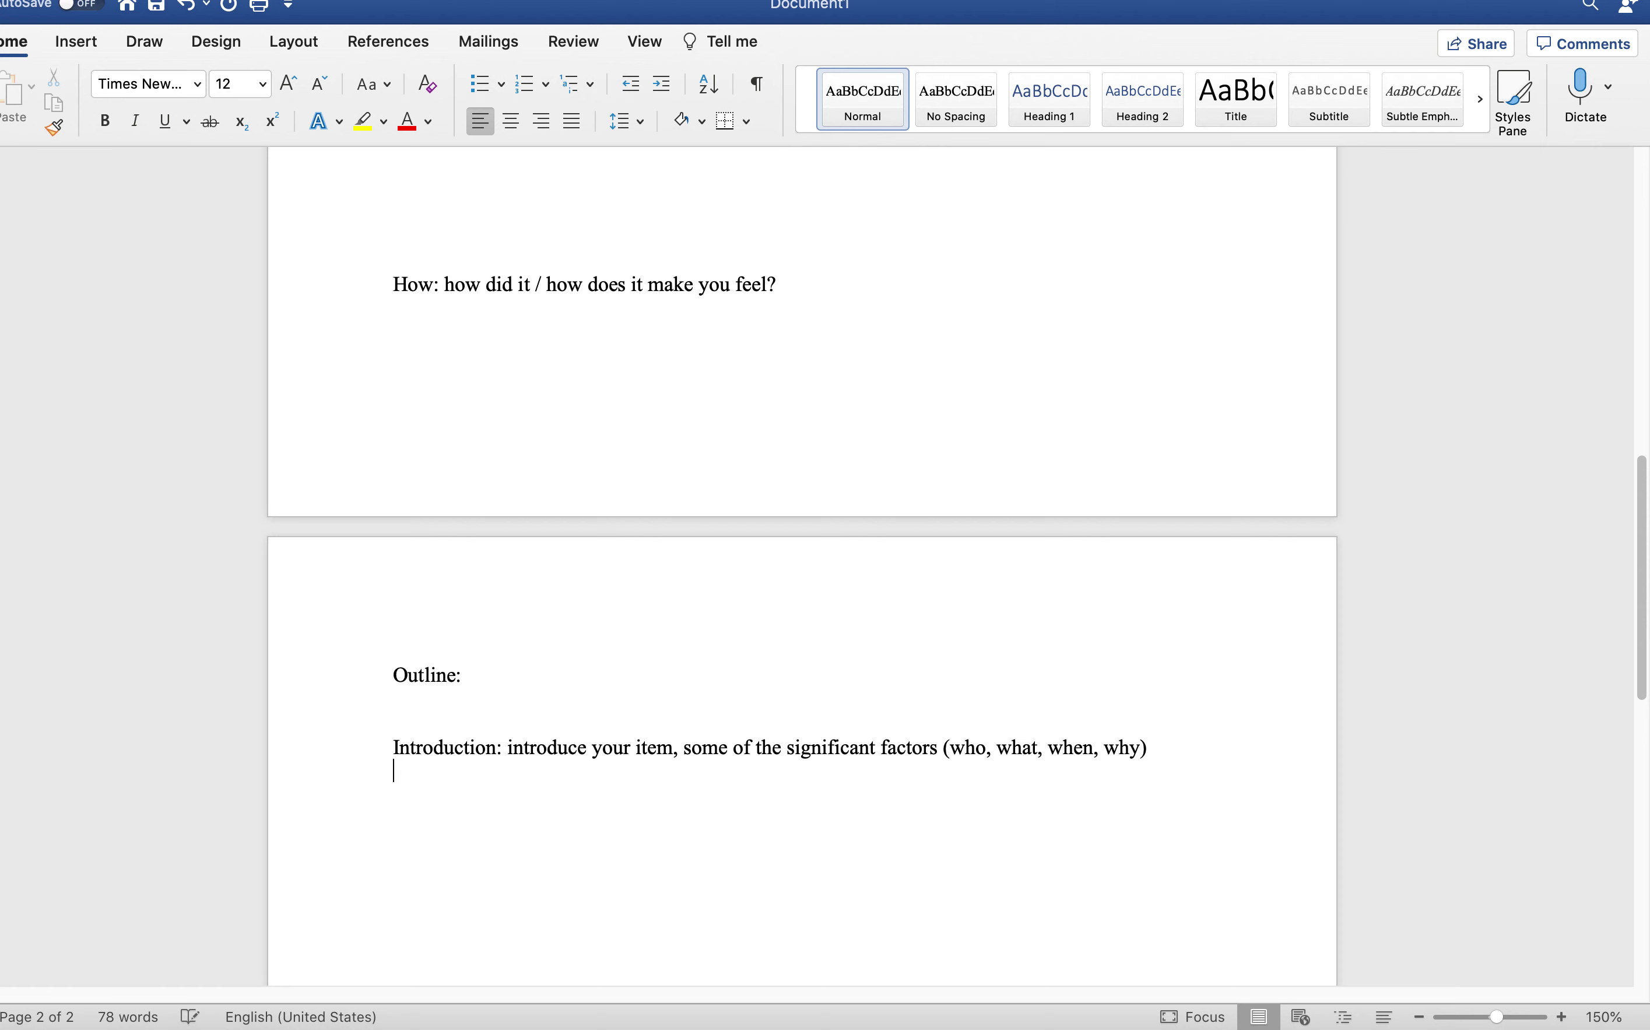
{"action": "type", "text": "thesis statement "}
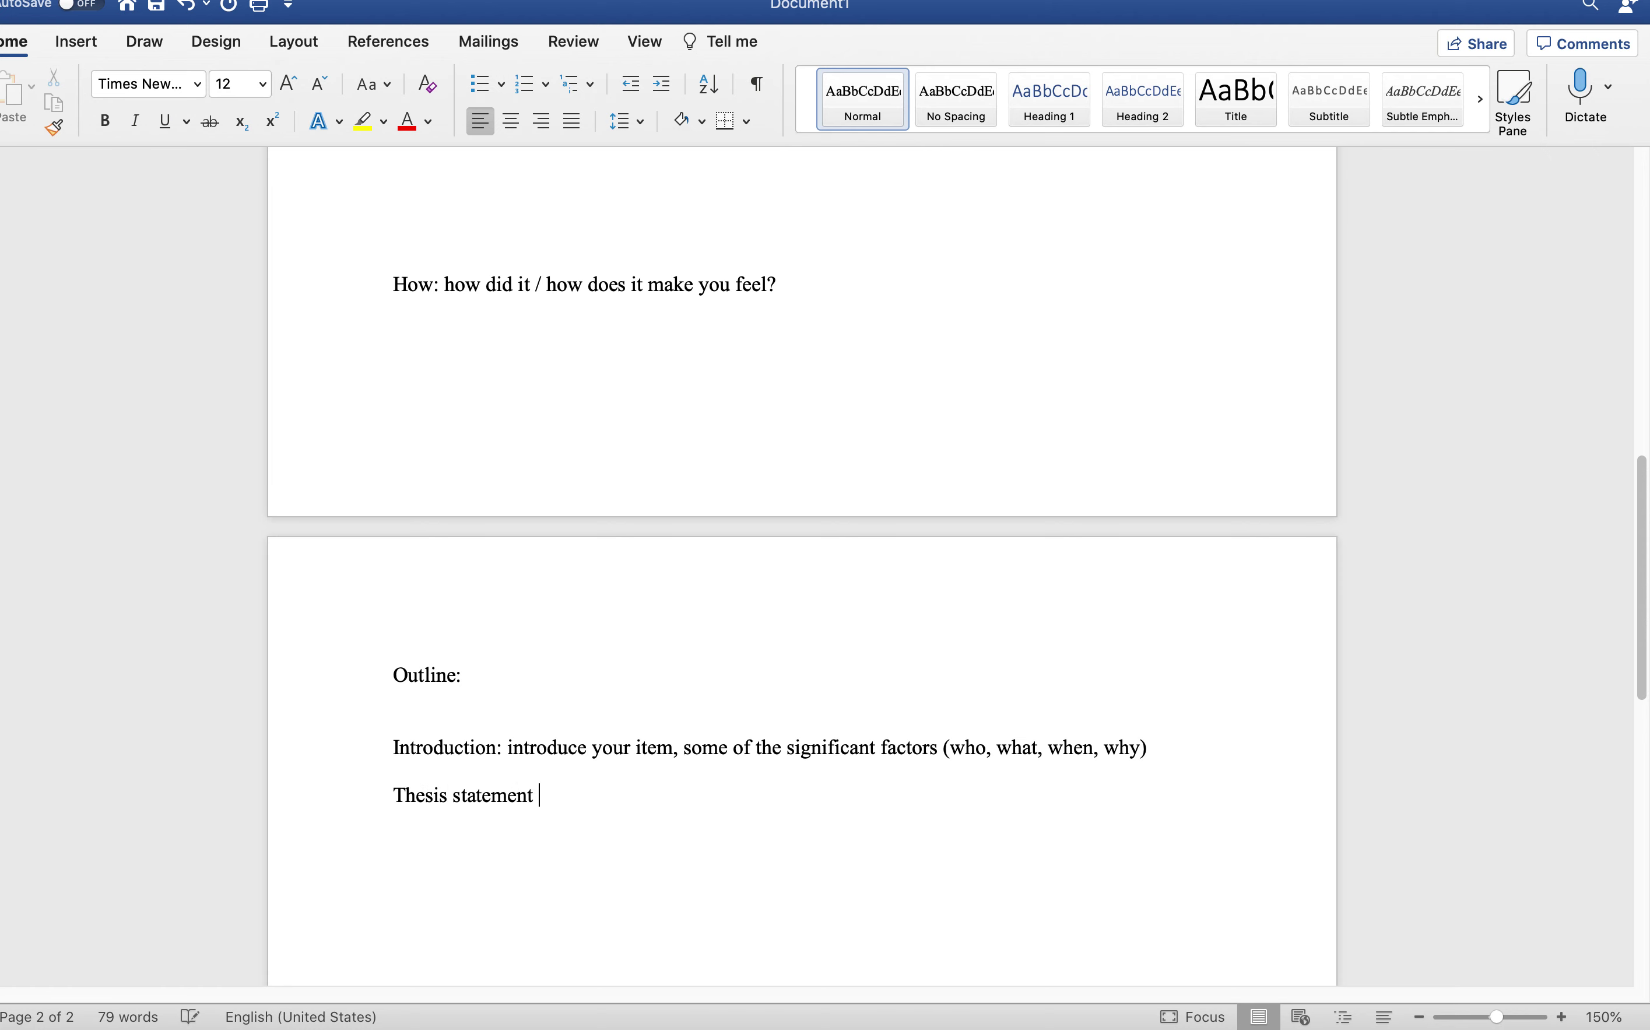
{"action": "type", "text": "at the end of intro"}
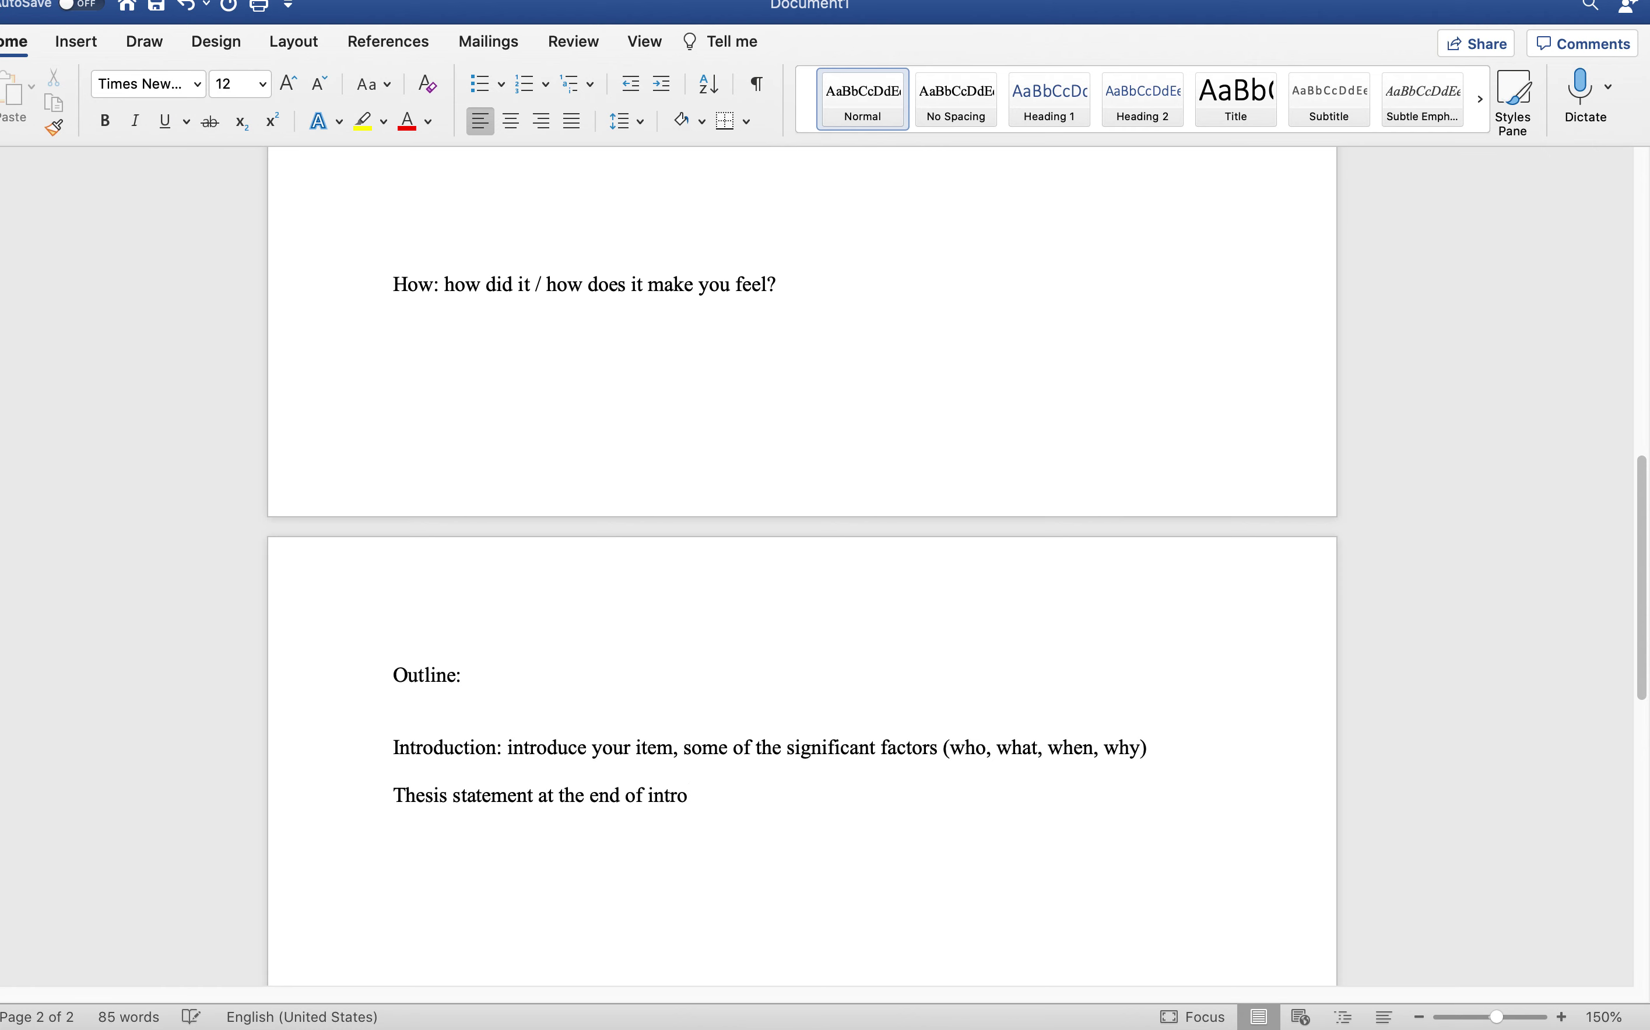
{"action": "type", "text": ". Answer this question:"}
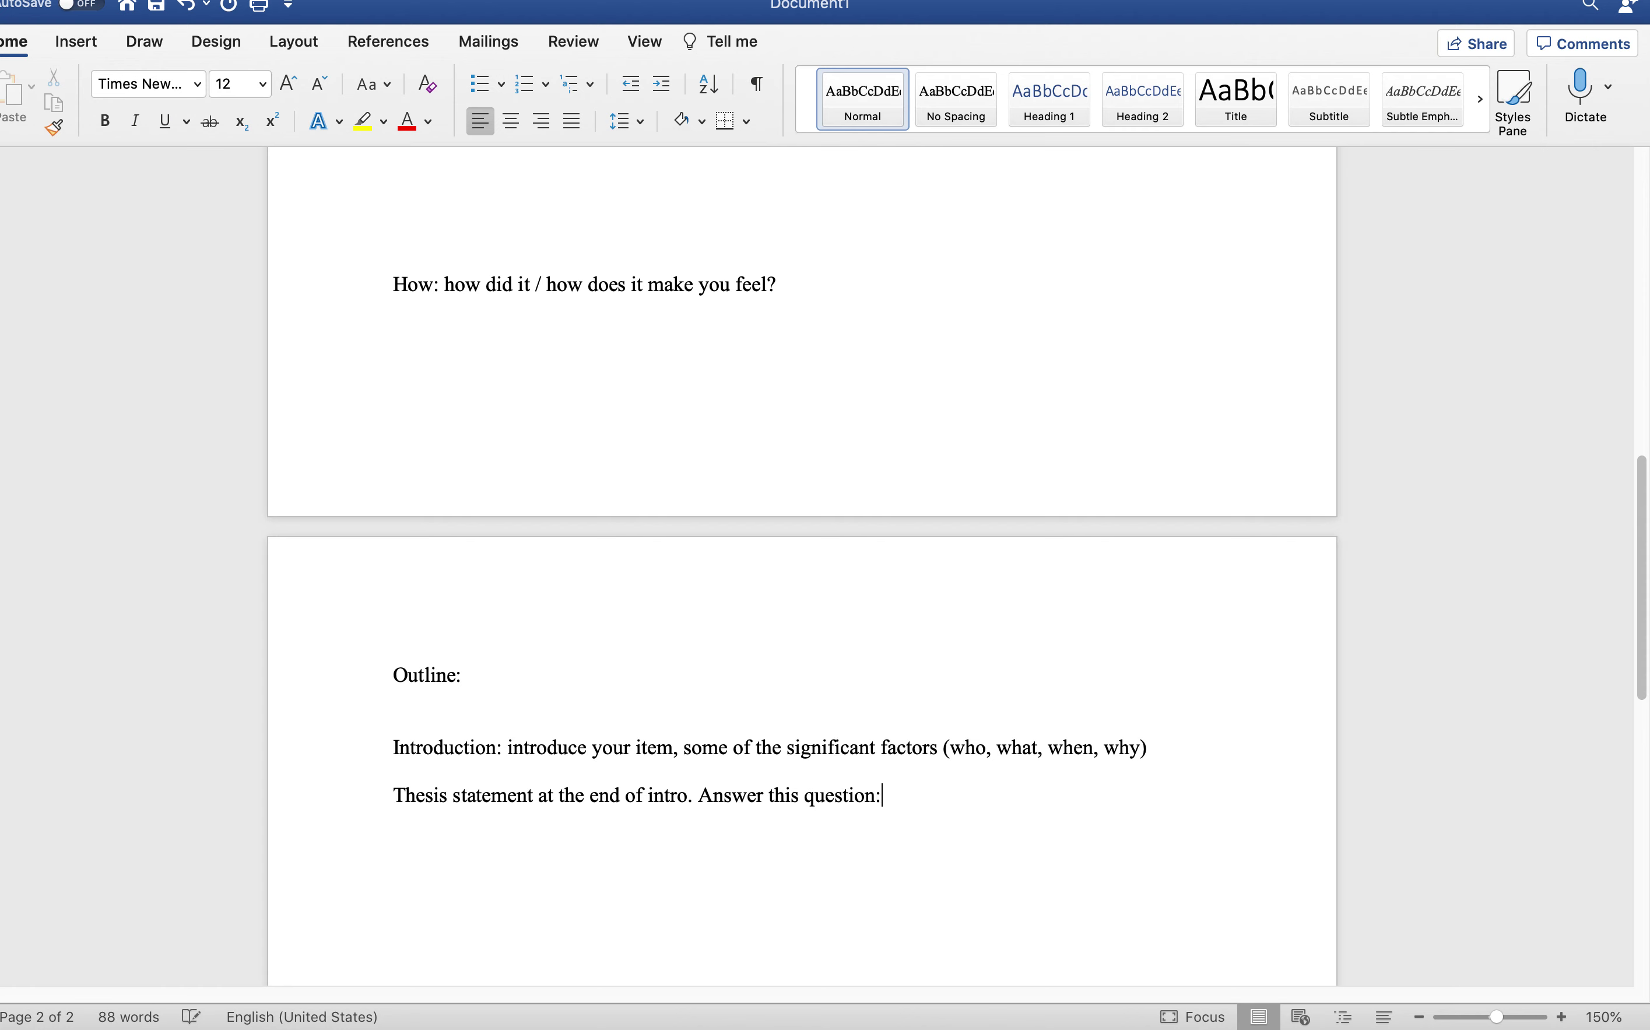
{"action": "type", "text": " what is my item and "}
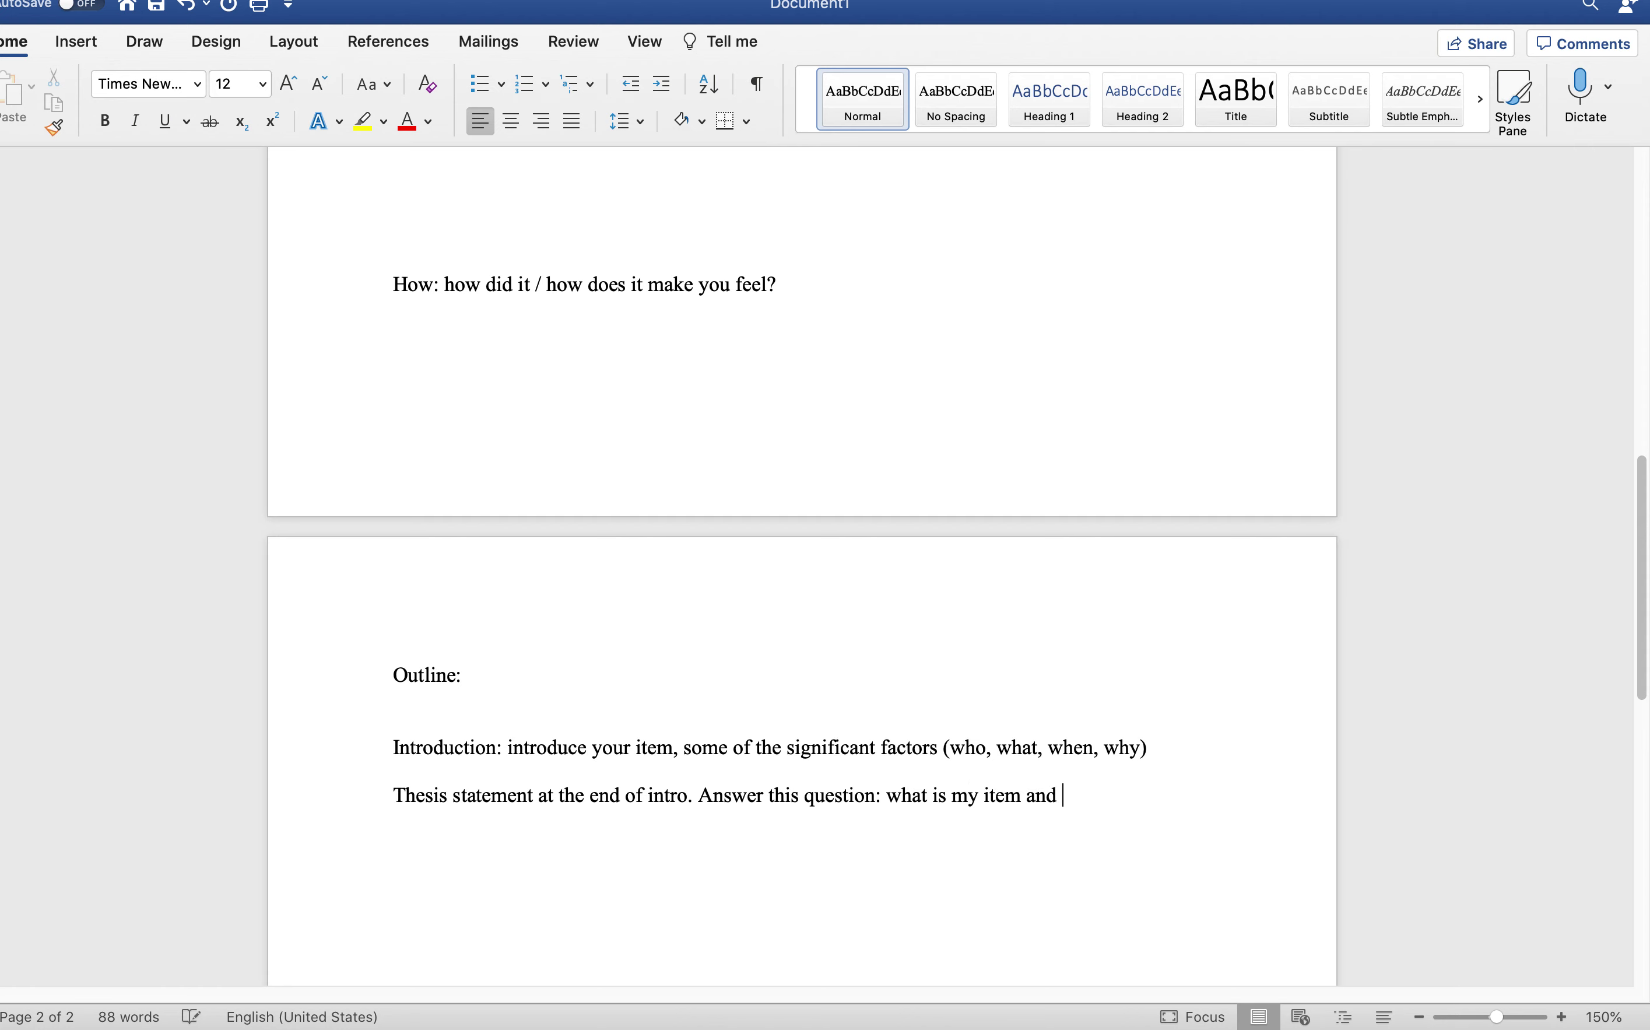
{"action": "type", "text": "why was / is it significa"}
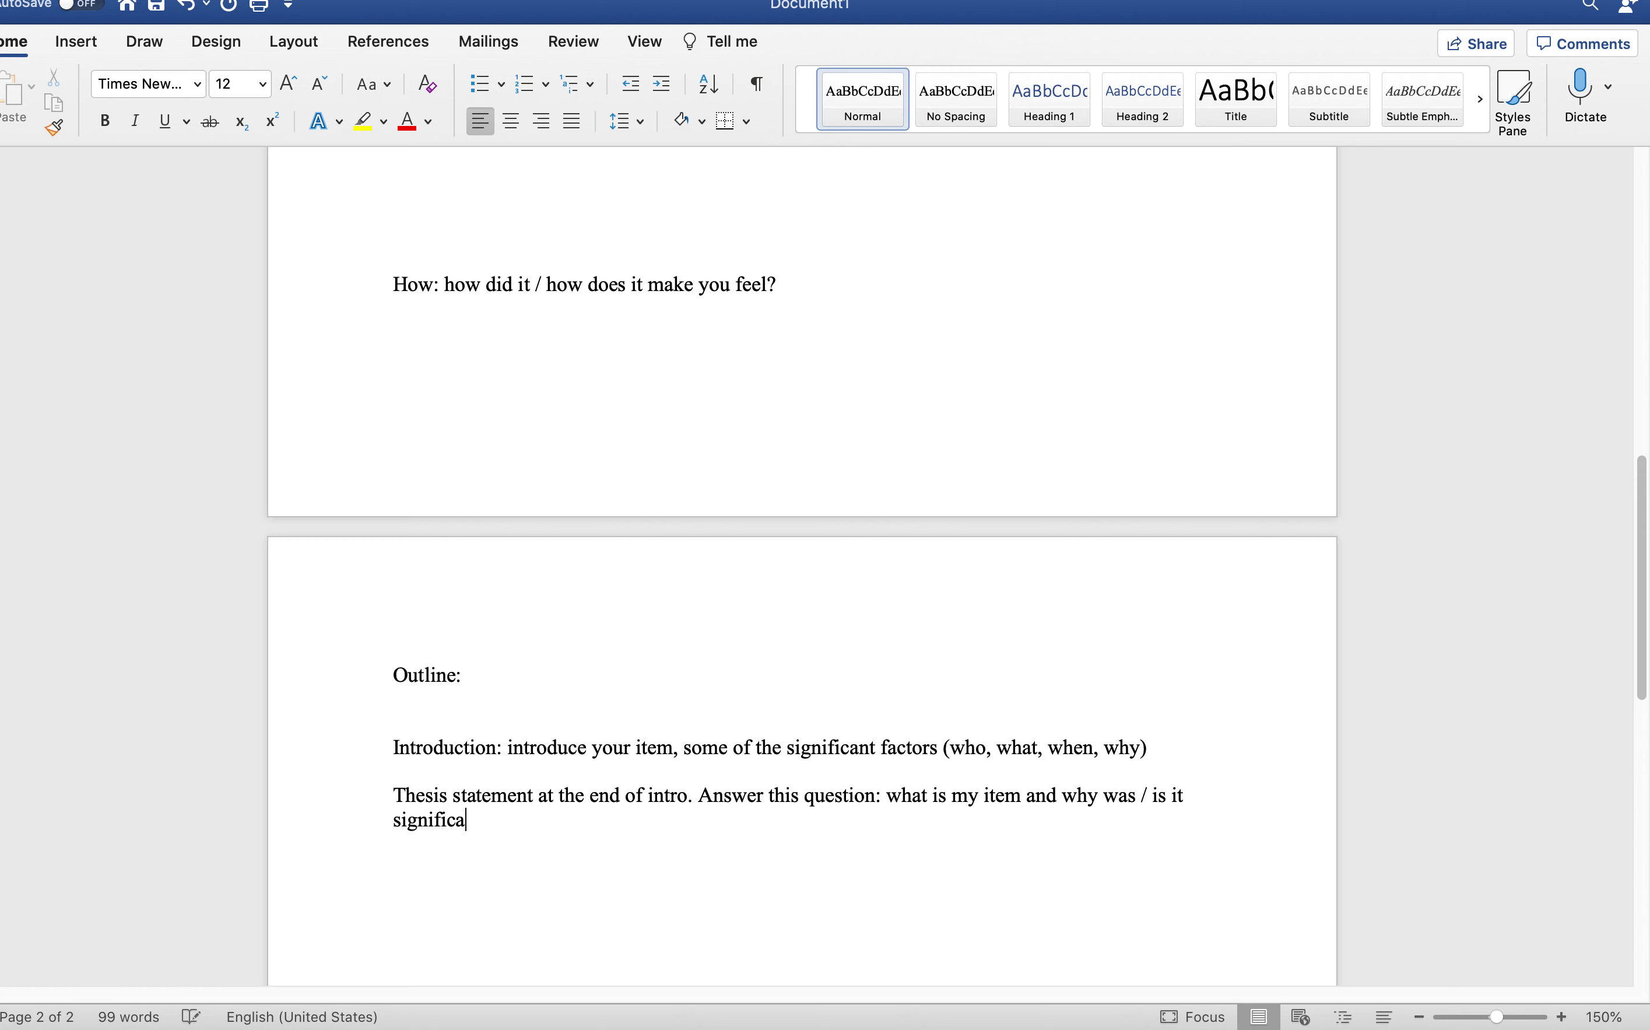
{"action": "type", "text": "nt?"}
Step: Finish the thesis statement line asking what the item is and why it was / is significant
{"action": "scroll", "coordinate": [590, 715], "scroll_direction": "down", "scroll_amount": 3}
{"action": "scroll", "coordinate": [594, 701], "scroll_direction": "down", "scroll_amount": 2}
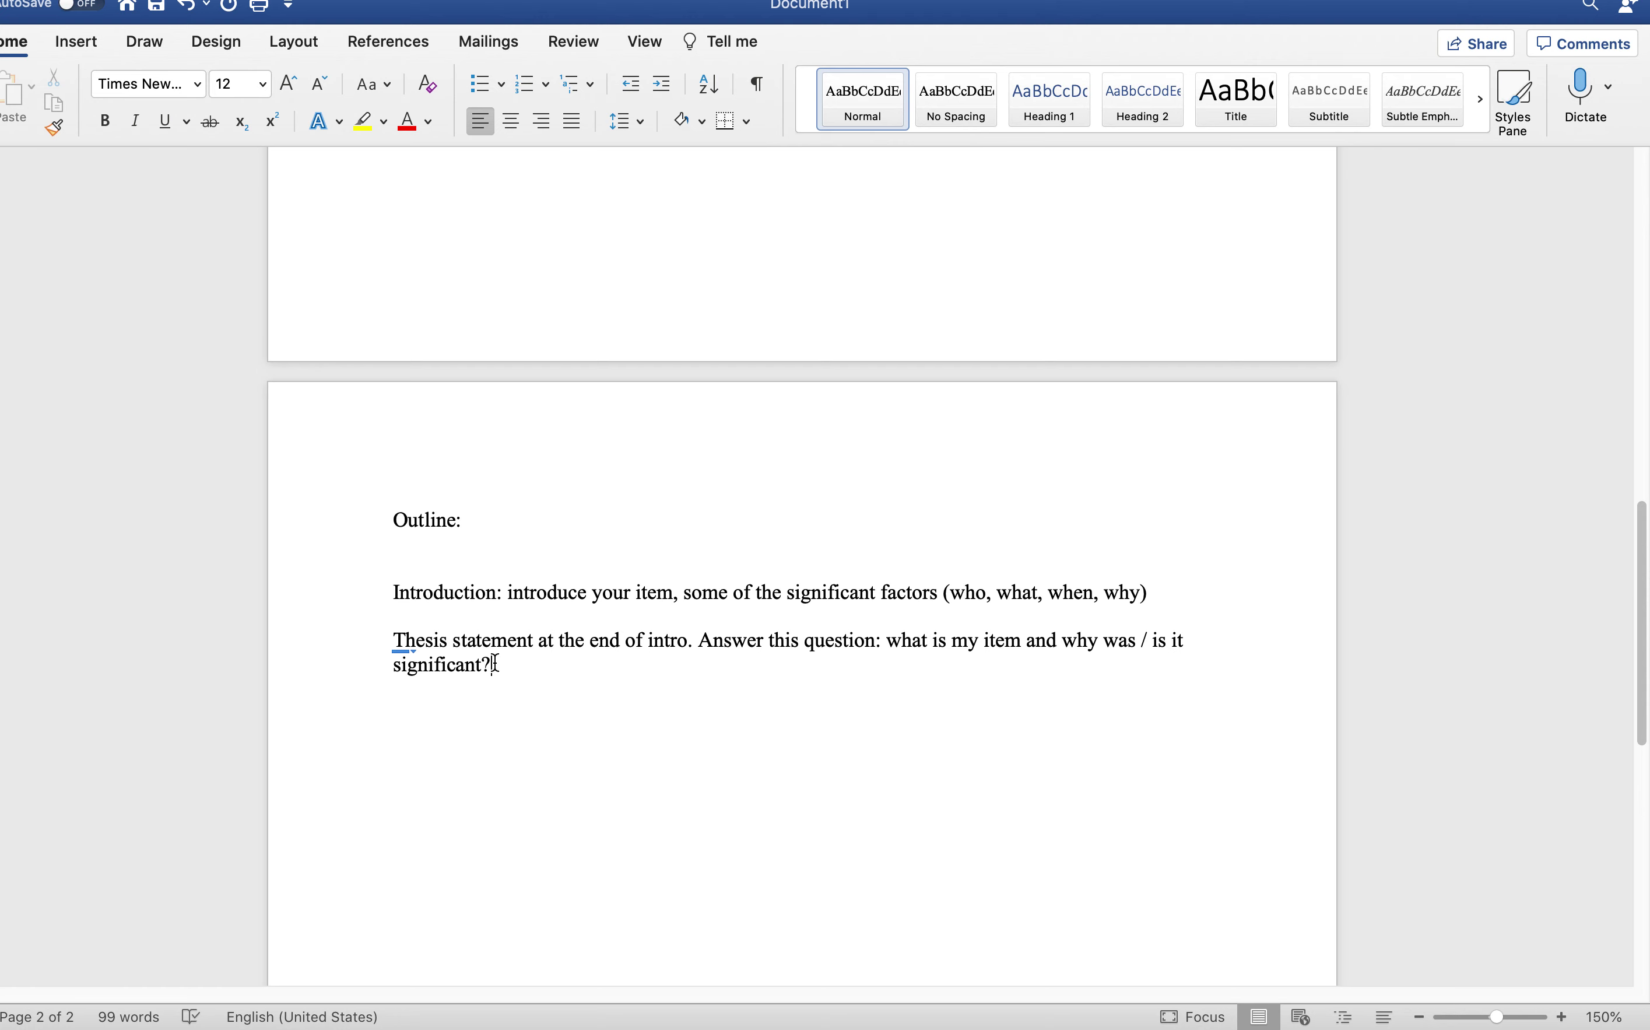
{"action": "key", "text": "Left"}
Step: Add 'first body paragraph: when you first recieved your item' with M, E, A, L lines beneath
{"action": "left_click", "coordinate": [501, 665]}
{"action": "key", "text": "Return"}
{"action": "type", "text": "first b"}
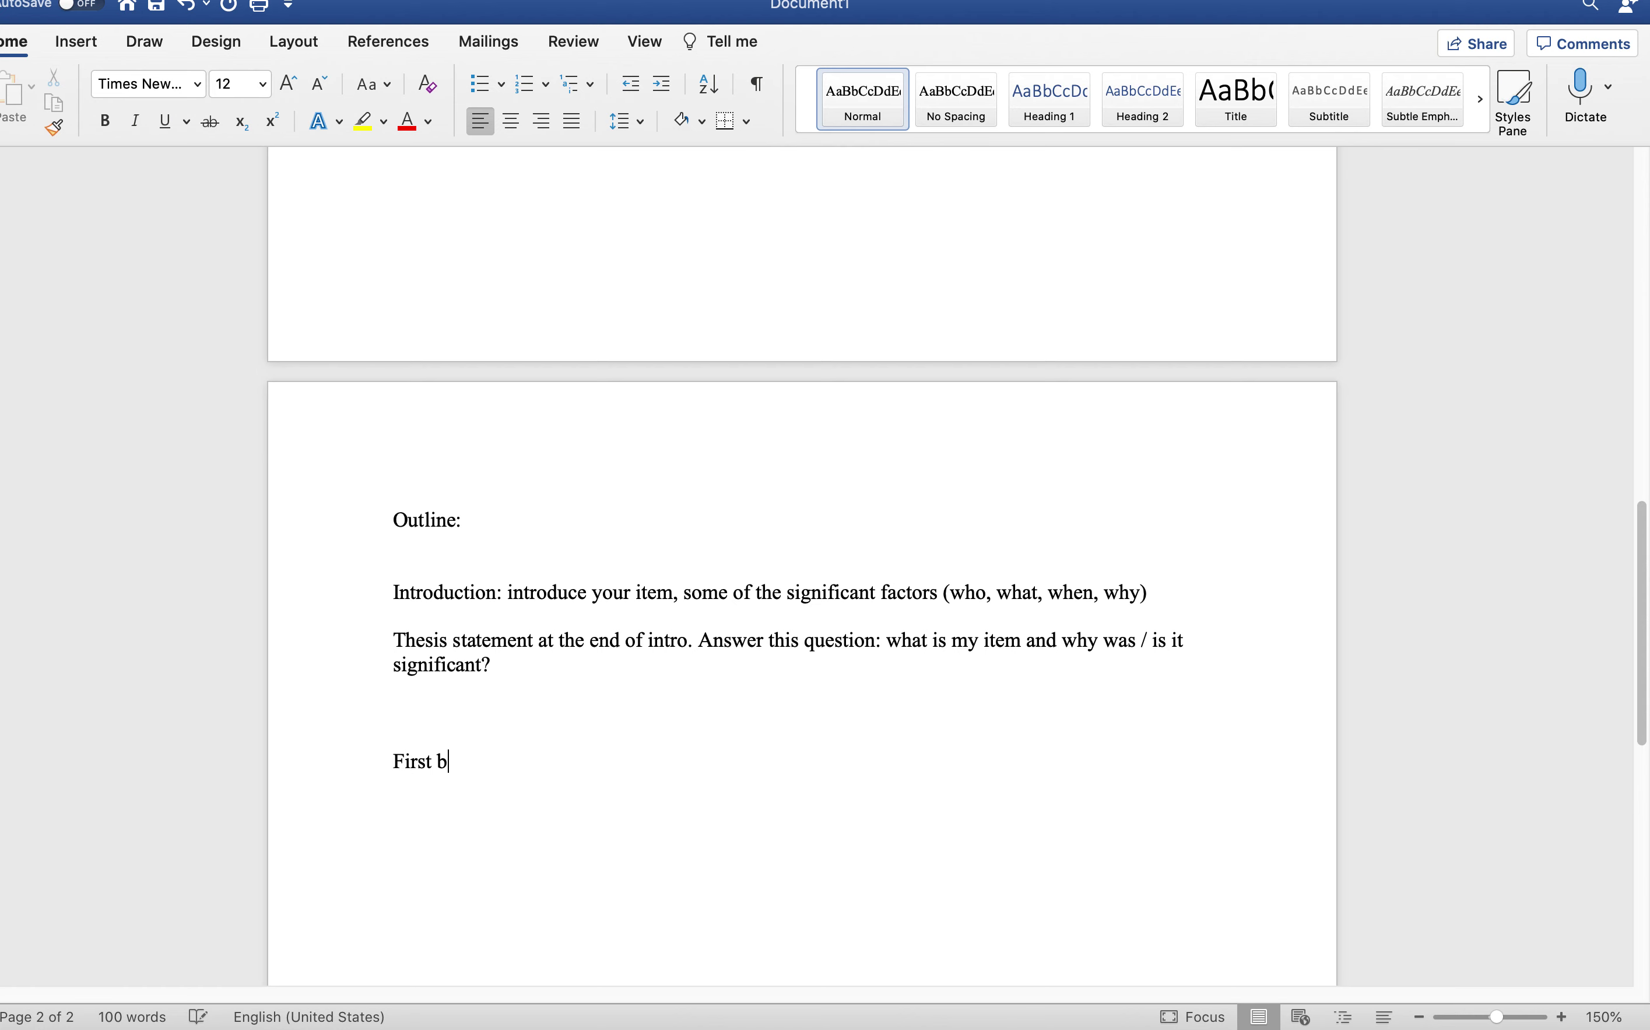
{"action": "type", "text": "ody paragra"}
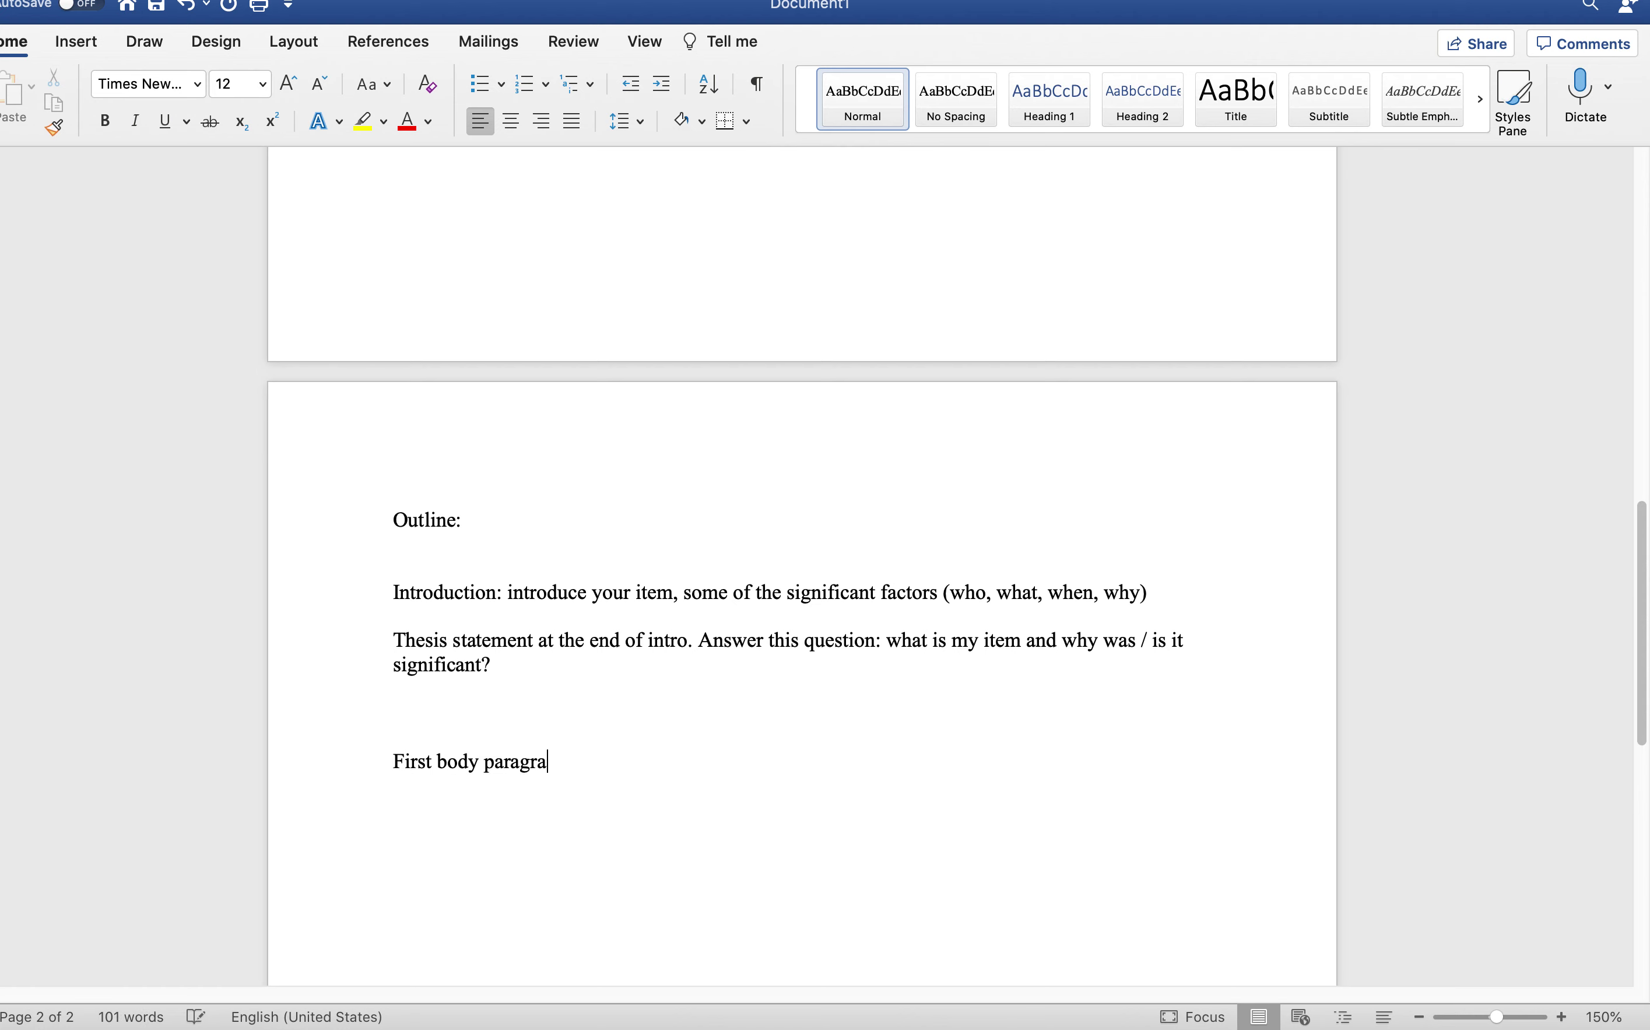
{"action": "type", "text": "ph: whe"}
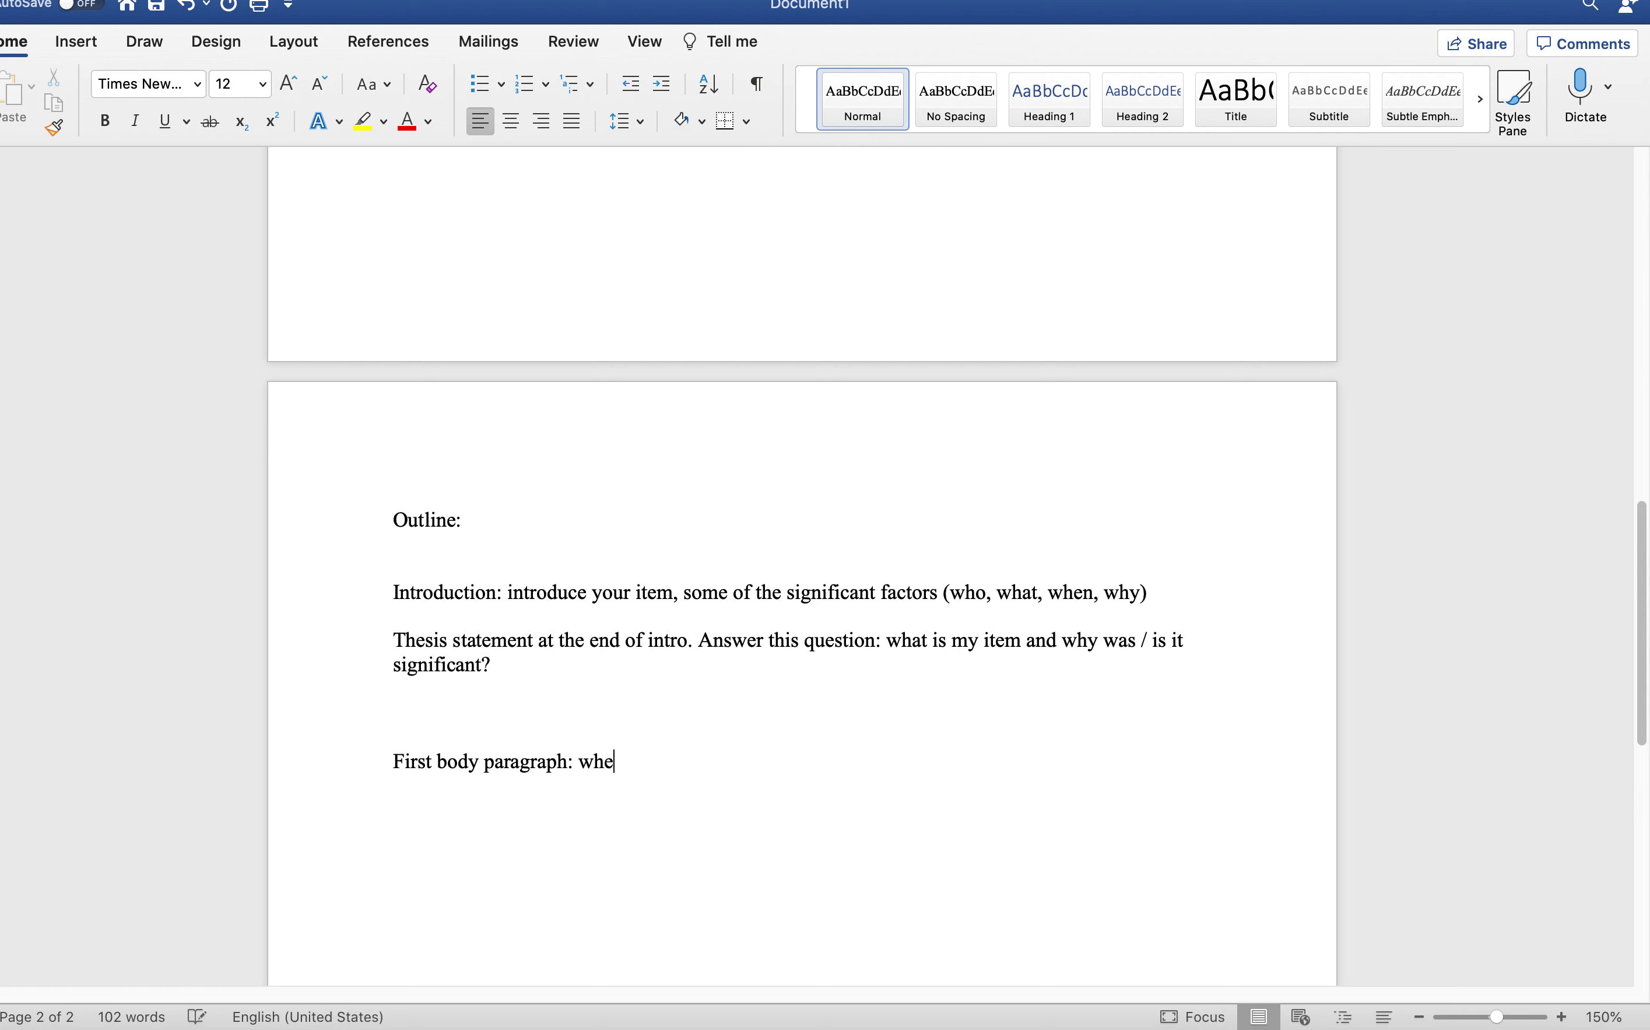
{"action": "type", "text": "n you first recieved"}
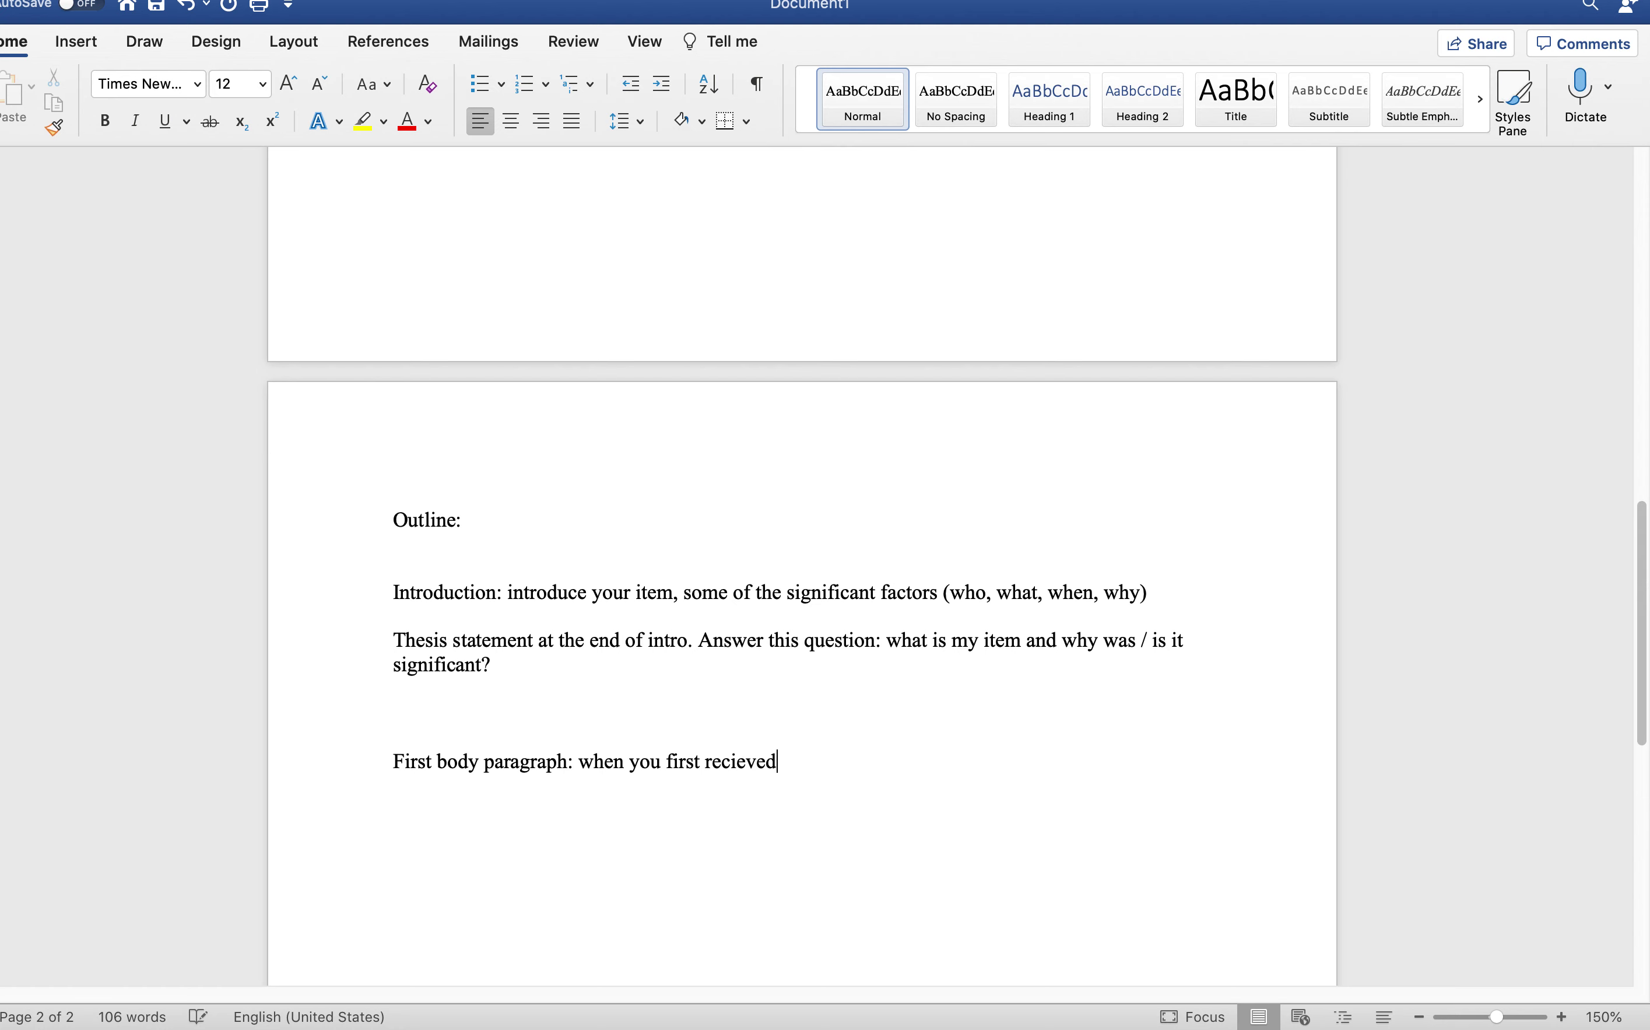
{"action": "key", "text": "BackSpace"}
{"action": "key", "text": "BackSpace"}
{"action": "key", "text": "BackSpace"}
{"action": "key", "text": "BackSpace"}
{"action": "key", "text": "BackSpace"}
{"action": "type", "text": "eived your ite"}
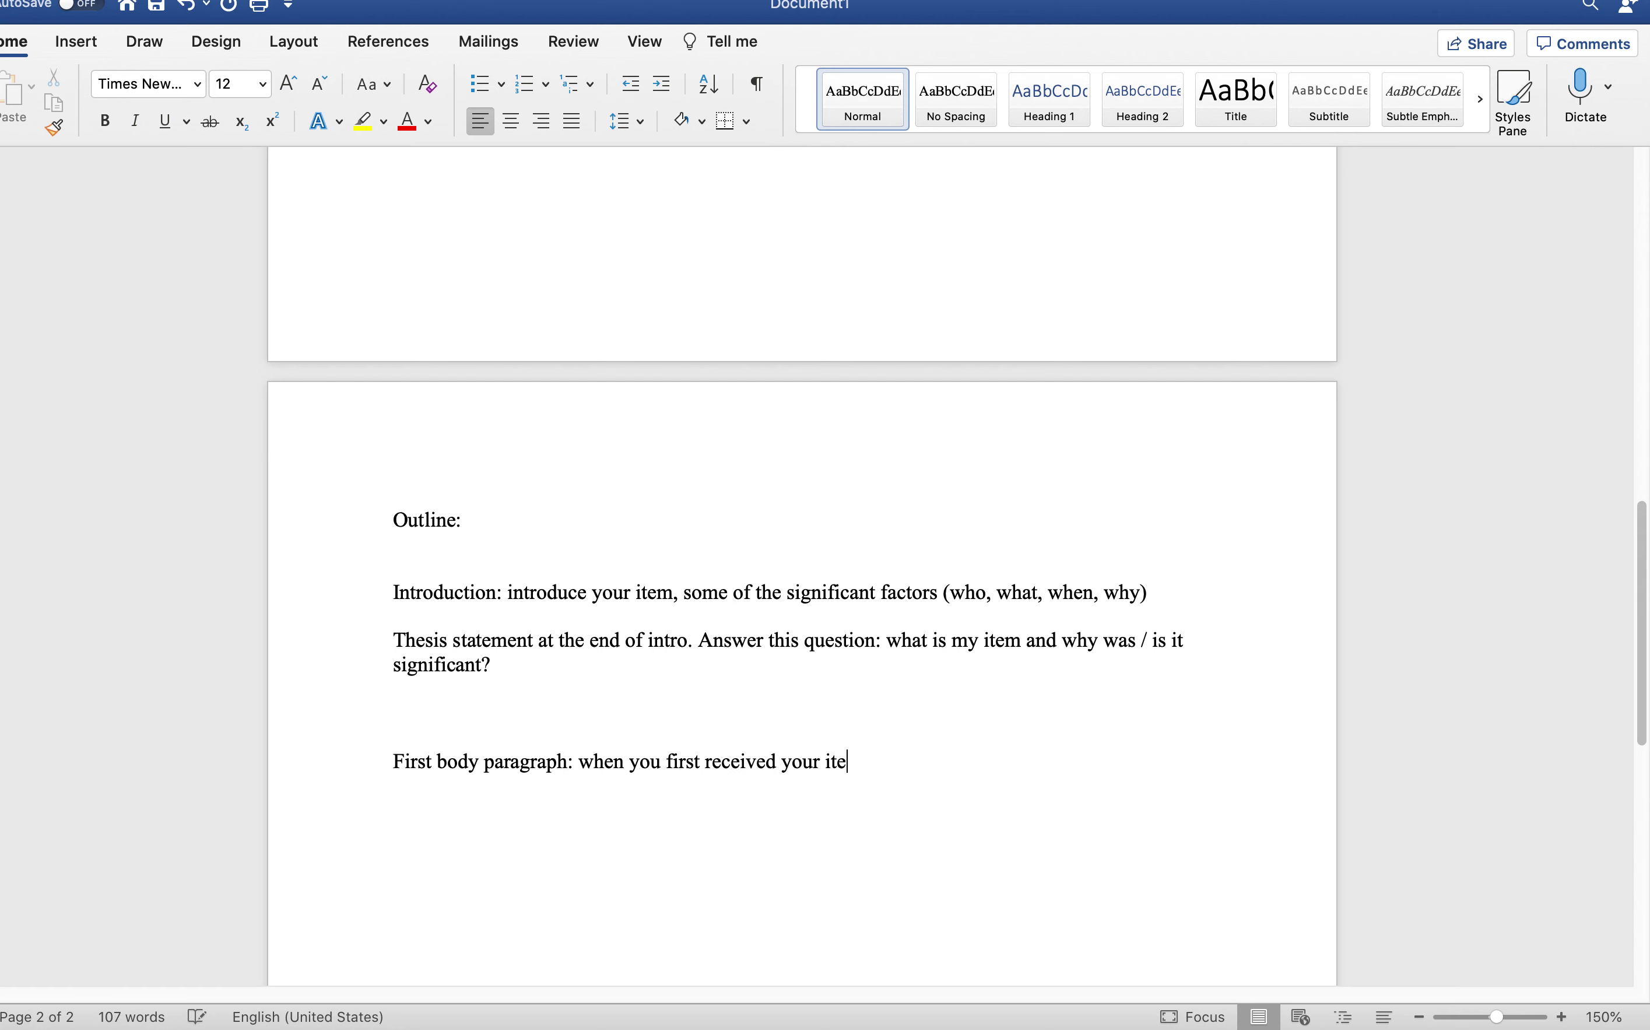
{"action": "type", "text": "m"}
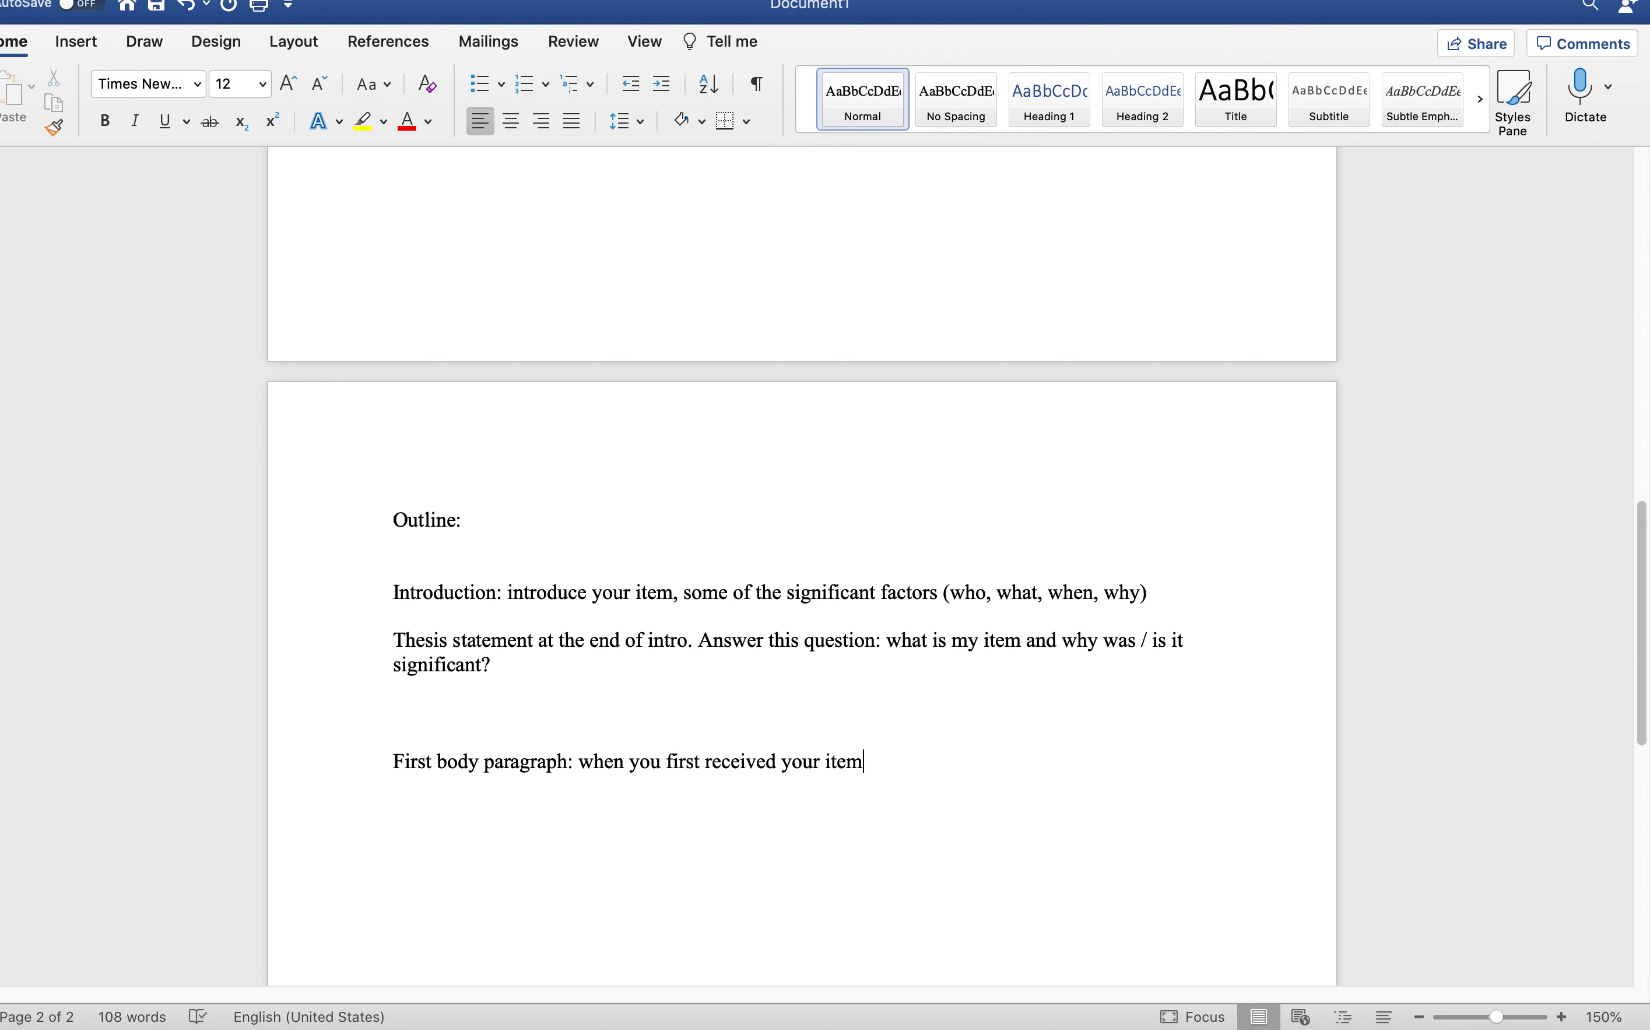
{"action": "type", "text": "M"}
{"action": "key", "text": "Return"}
{"action": "type", "text": "E"}
{"action": "key", "text": "Return"}
{"action": "type", "text": "A"}
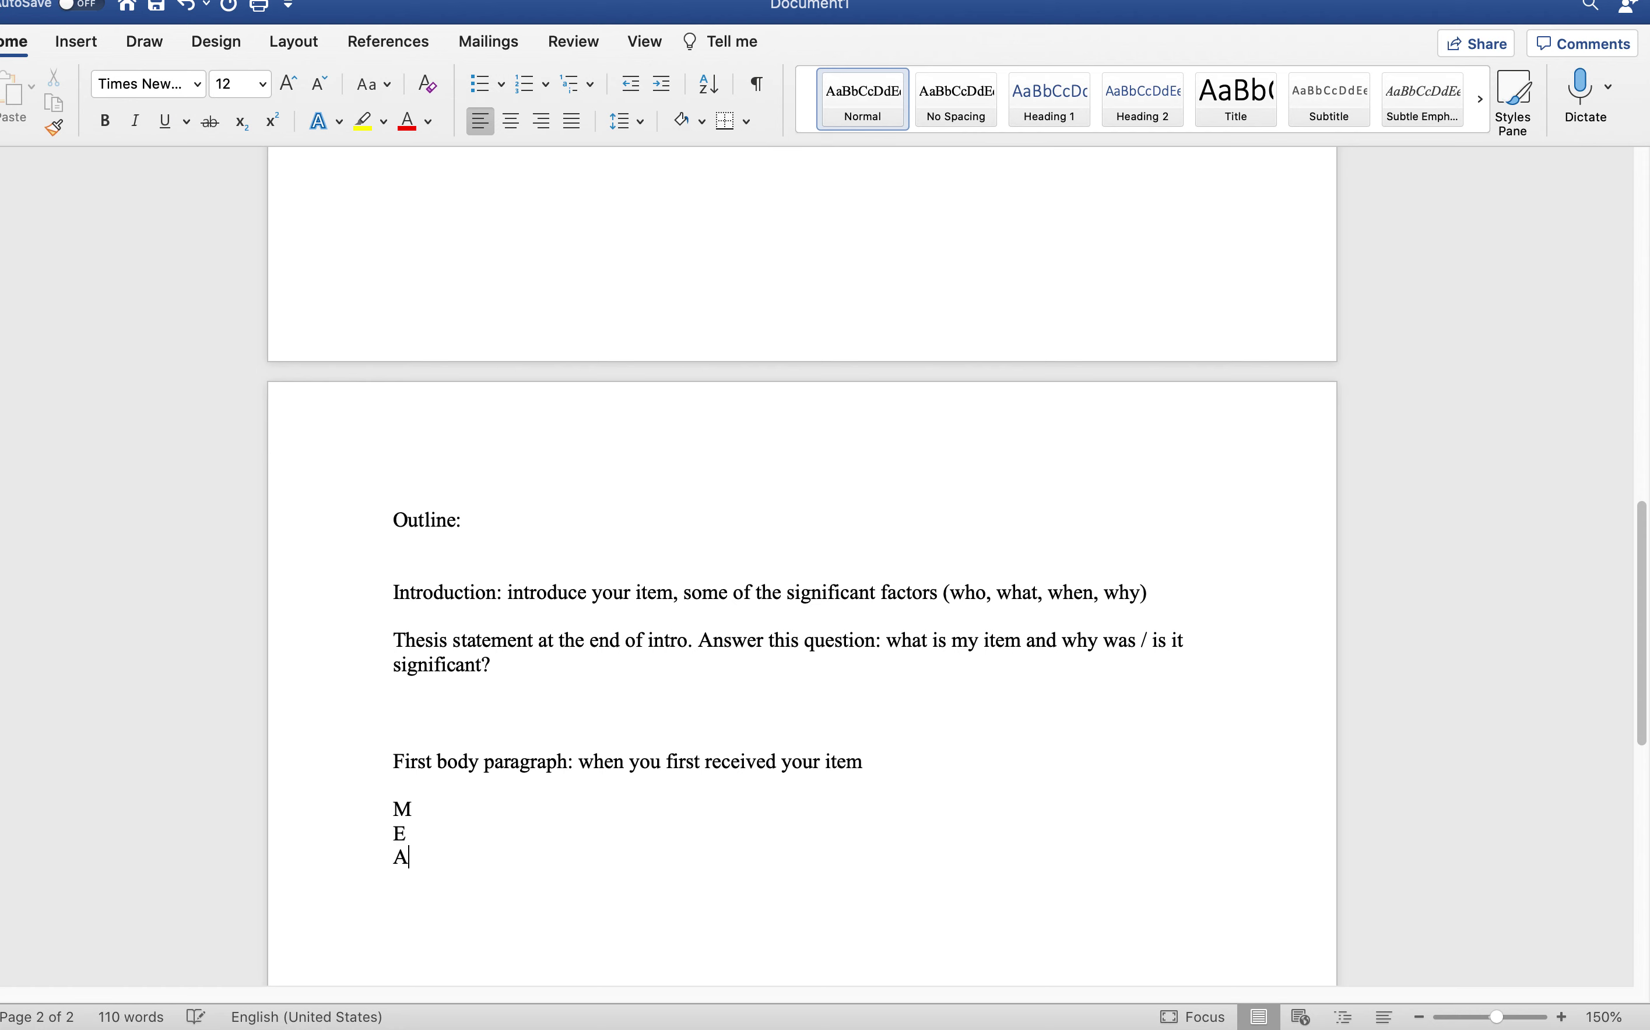
{"action": "key", "text": "Return"}
{"action": "type", "text": "L"}
Step: Add sentence counts M 1-2, E 2-3-4, A 2-3-4, L 1-2, correcting 'sentneces' to 'sentences'
{"action": "left_click", "coordinate": [414, 808]}
{"action": "type", "text": "--1-2 "}
{"action": "type", "text": "sentences"}
{"action": "type", "text": "--"}
{"action": "type", "text": "2-3-"}
{"action": "type", "text": "4"}
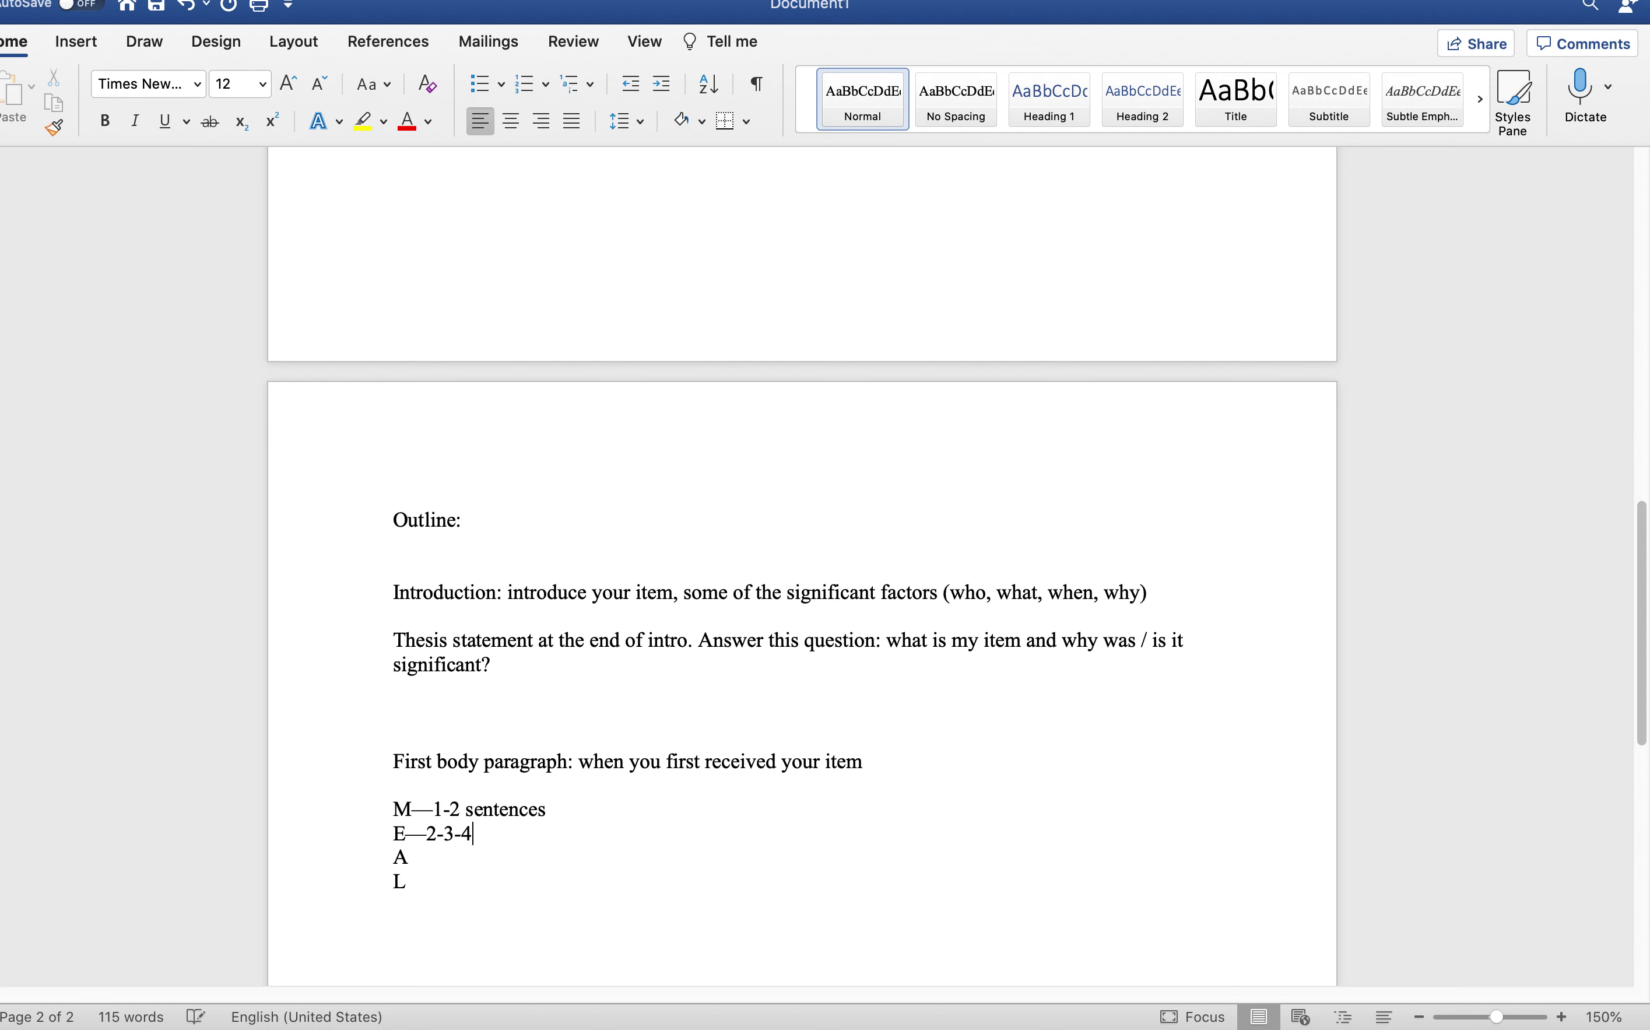
{"action": "type", "text": " sentneces"}
{"action": "left_click", "coordinate": [408, 856]}
{"action": "right_click", "coordinate": [521, 835]}
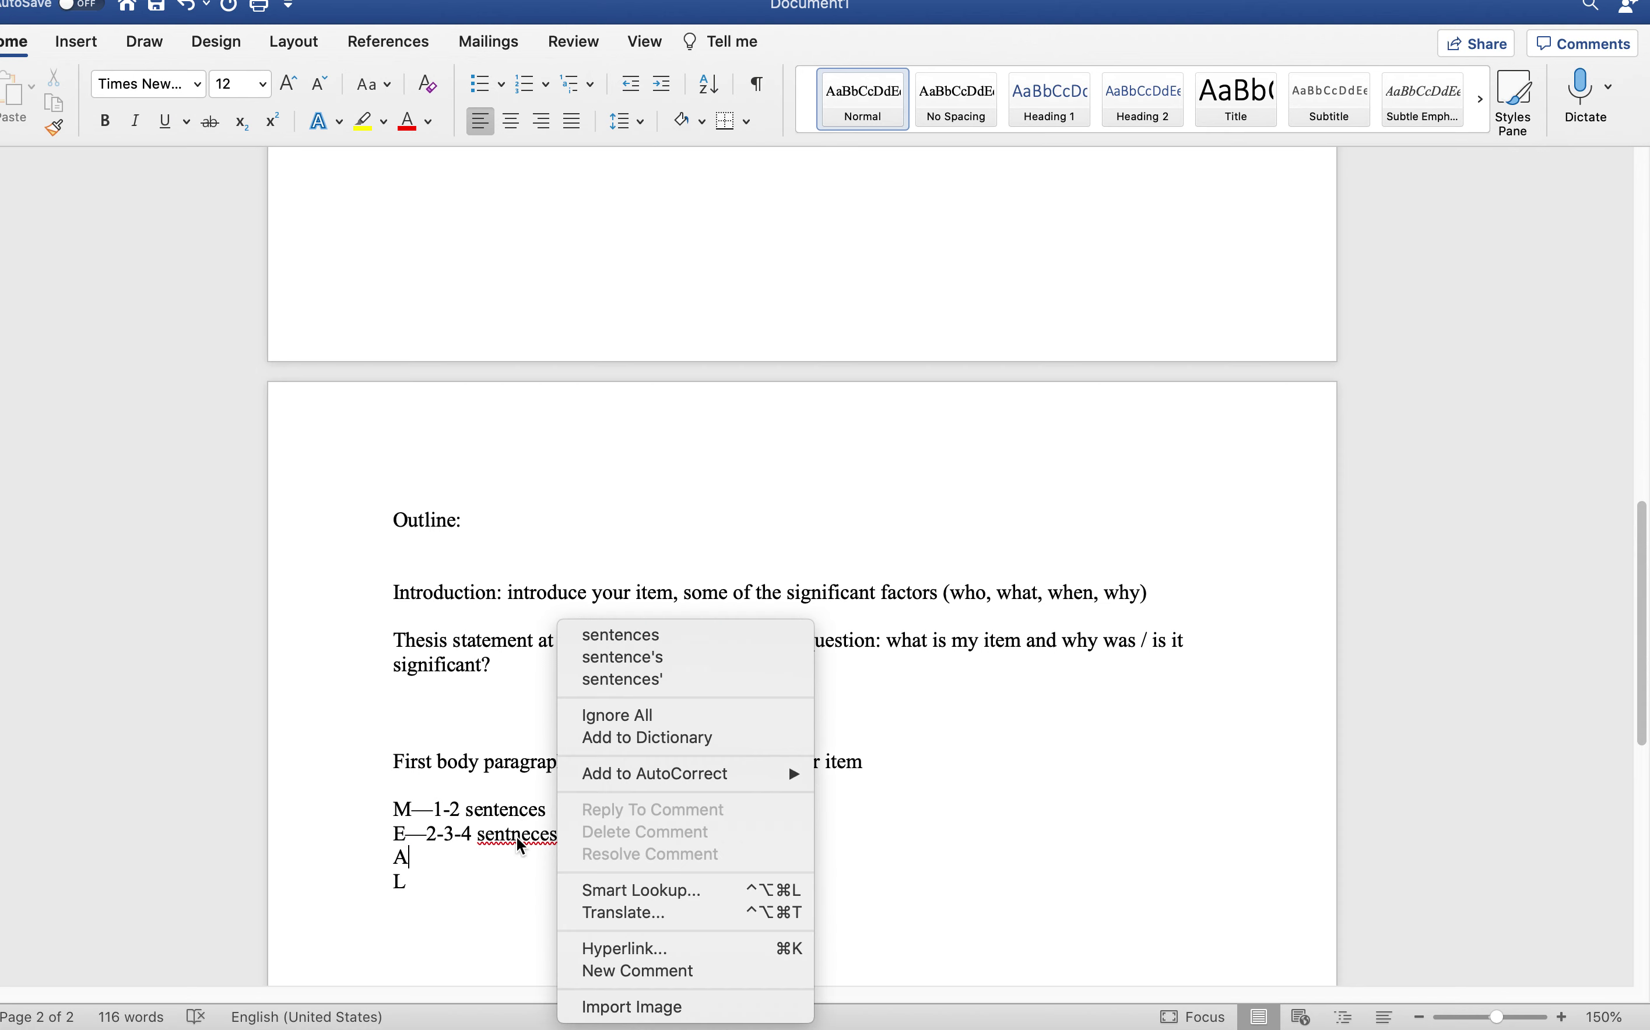
{"action": "left_click", "coordinate": [621, 635]}
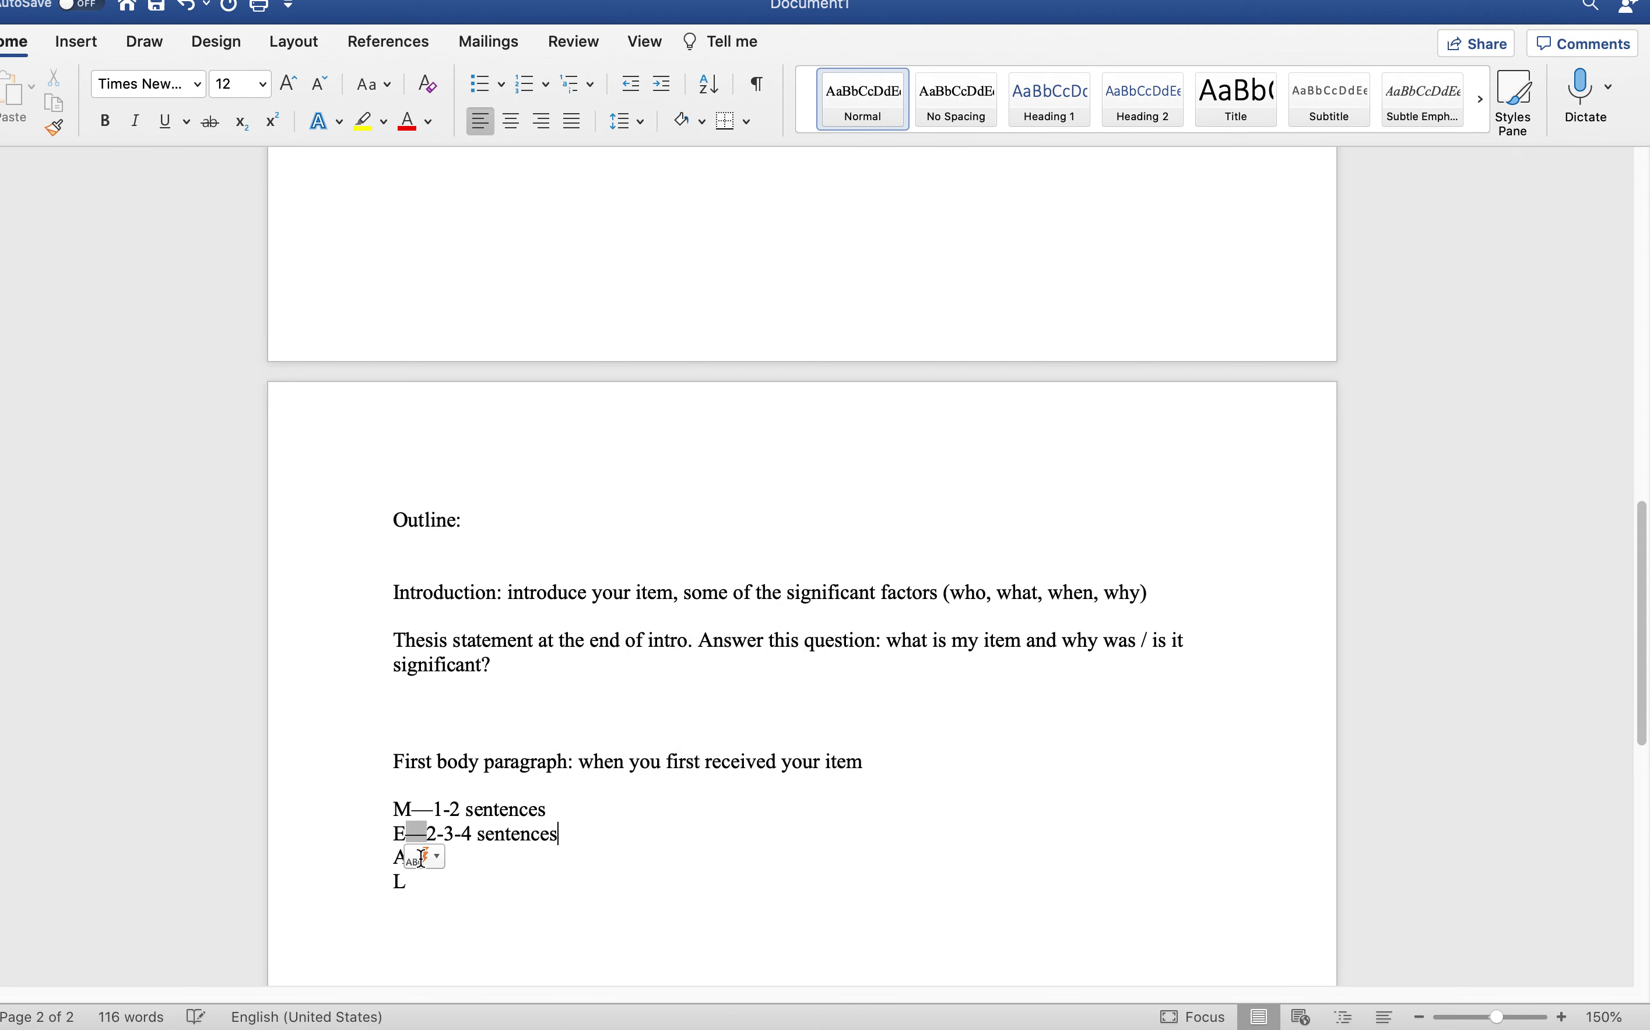
{"action": "left_click", "coordinate": [410, 856]}
{"action": "type", "text": "--2-3-4"}
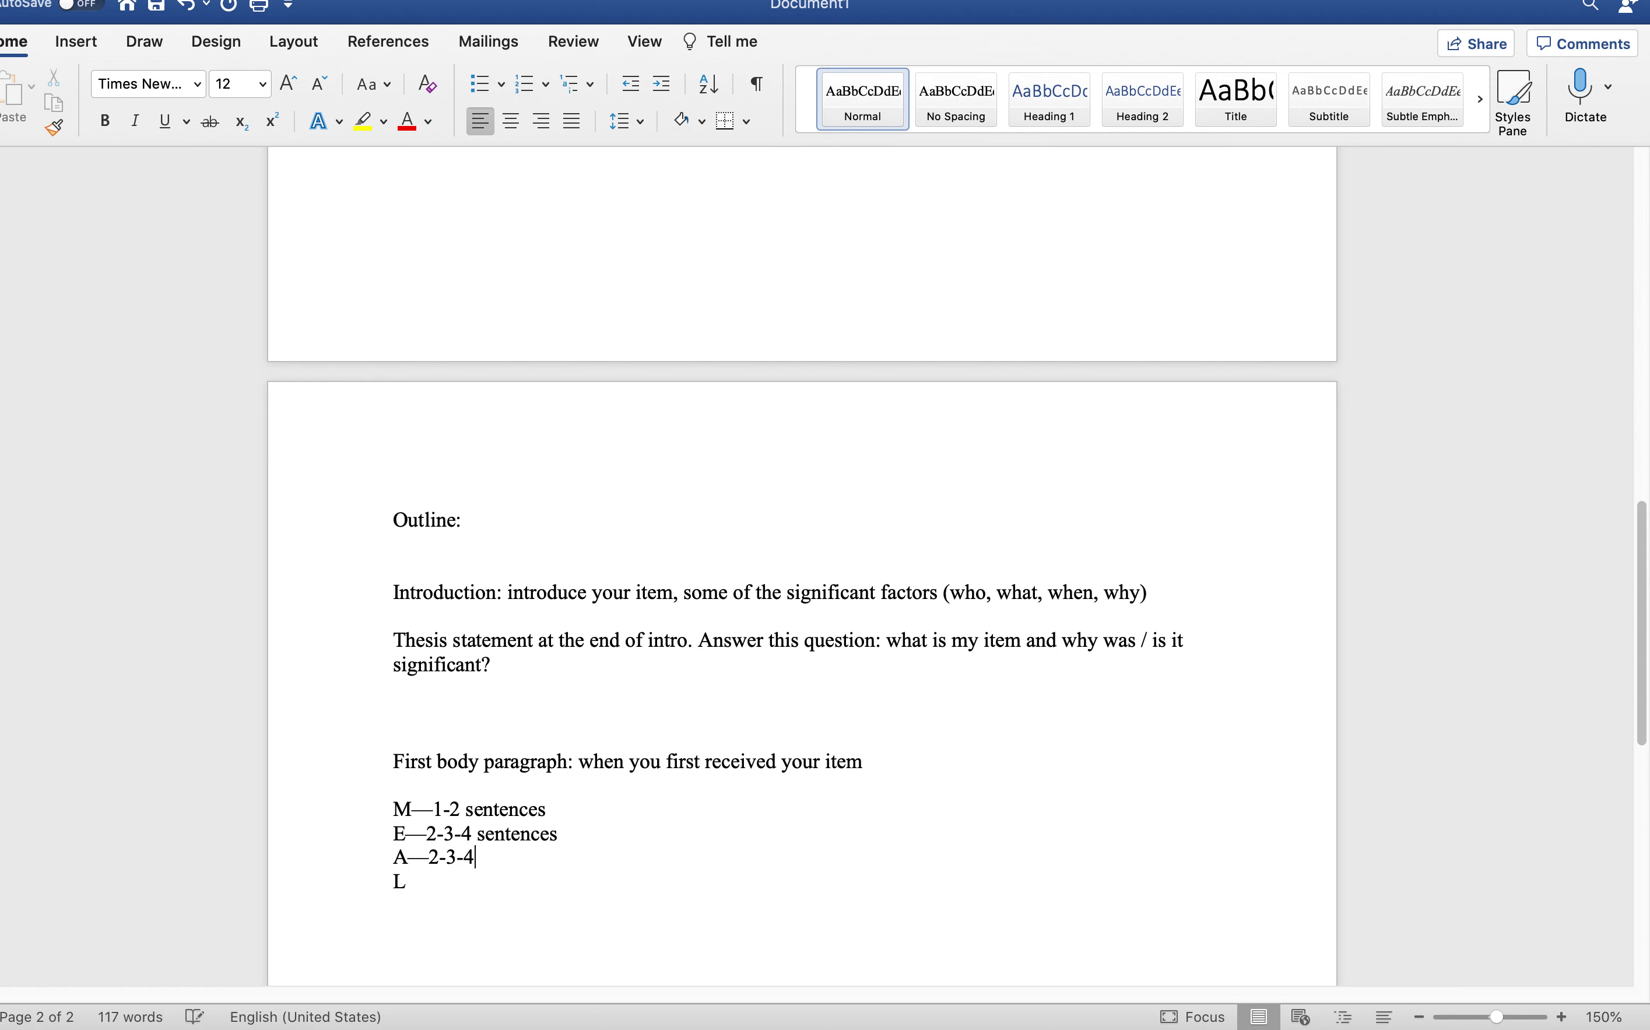
{"action": "type", "text": " sentences"}
{"action": "left_click", "coordinate": [405, 881]}
{"action": "type", "text": "-"}
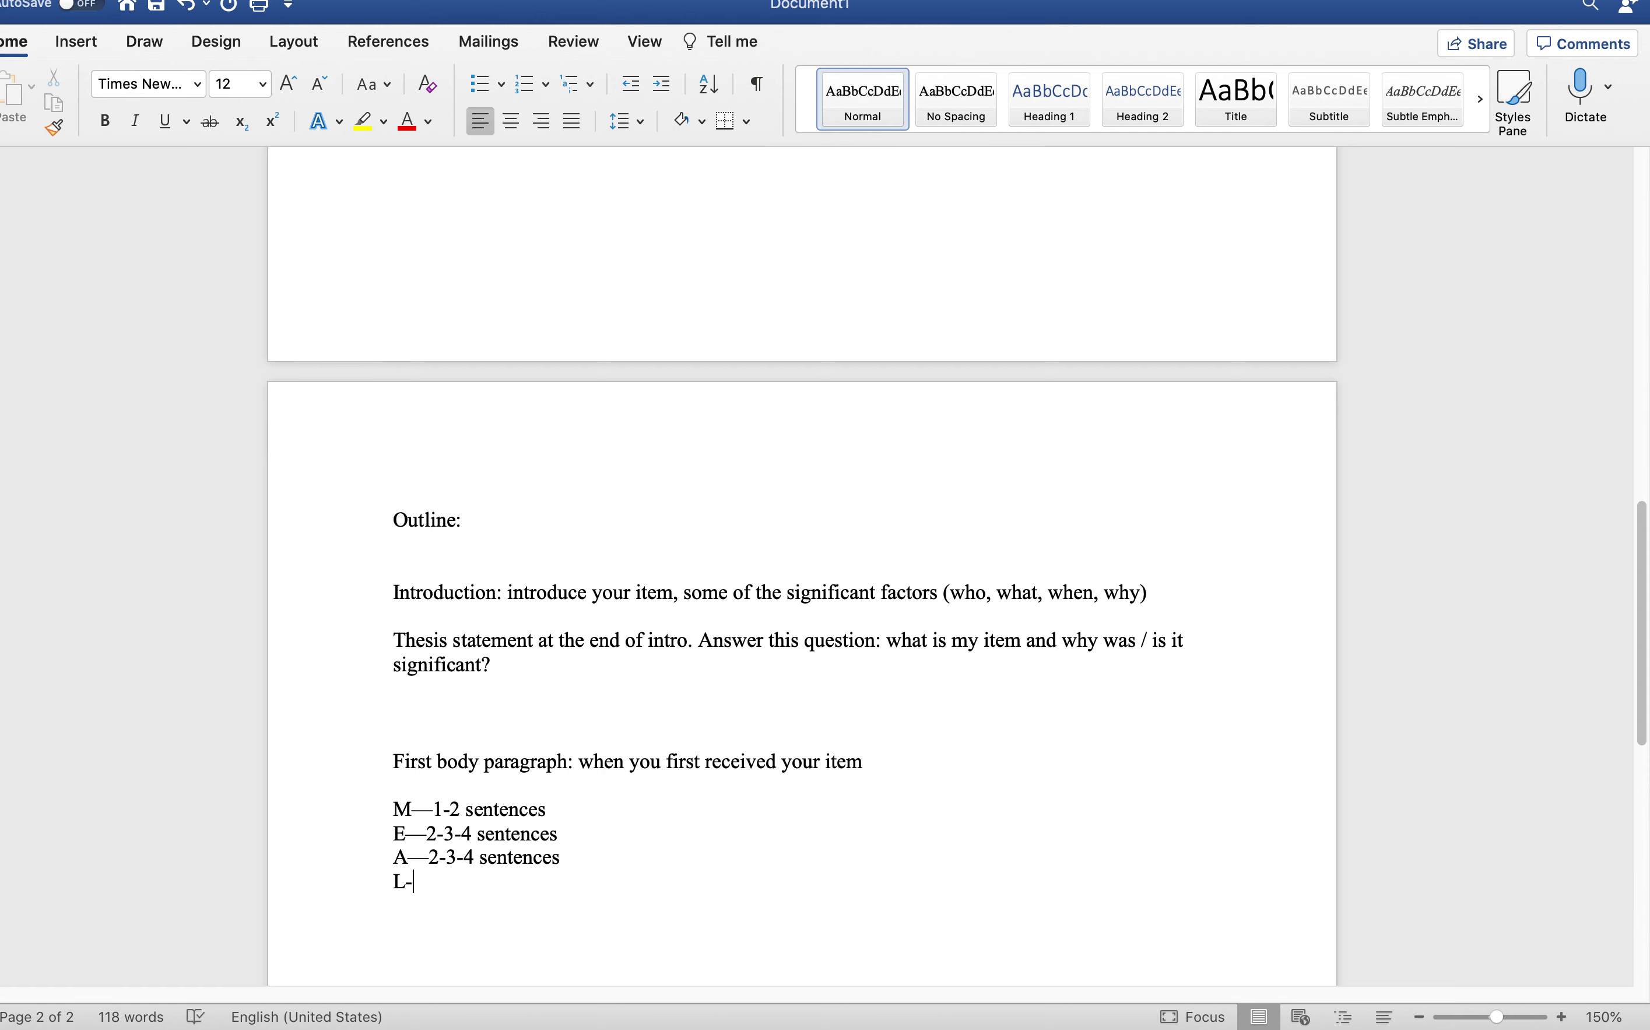
{"action": "type", "text": "-1-2"}
{"action": "type", "text": " sentences"}
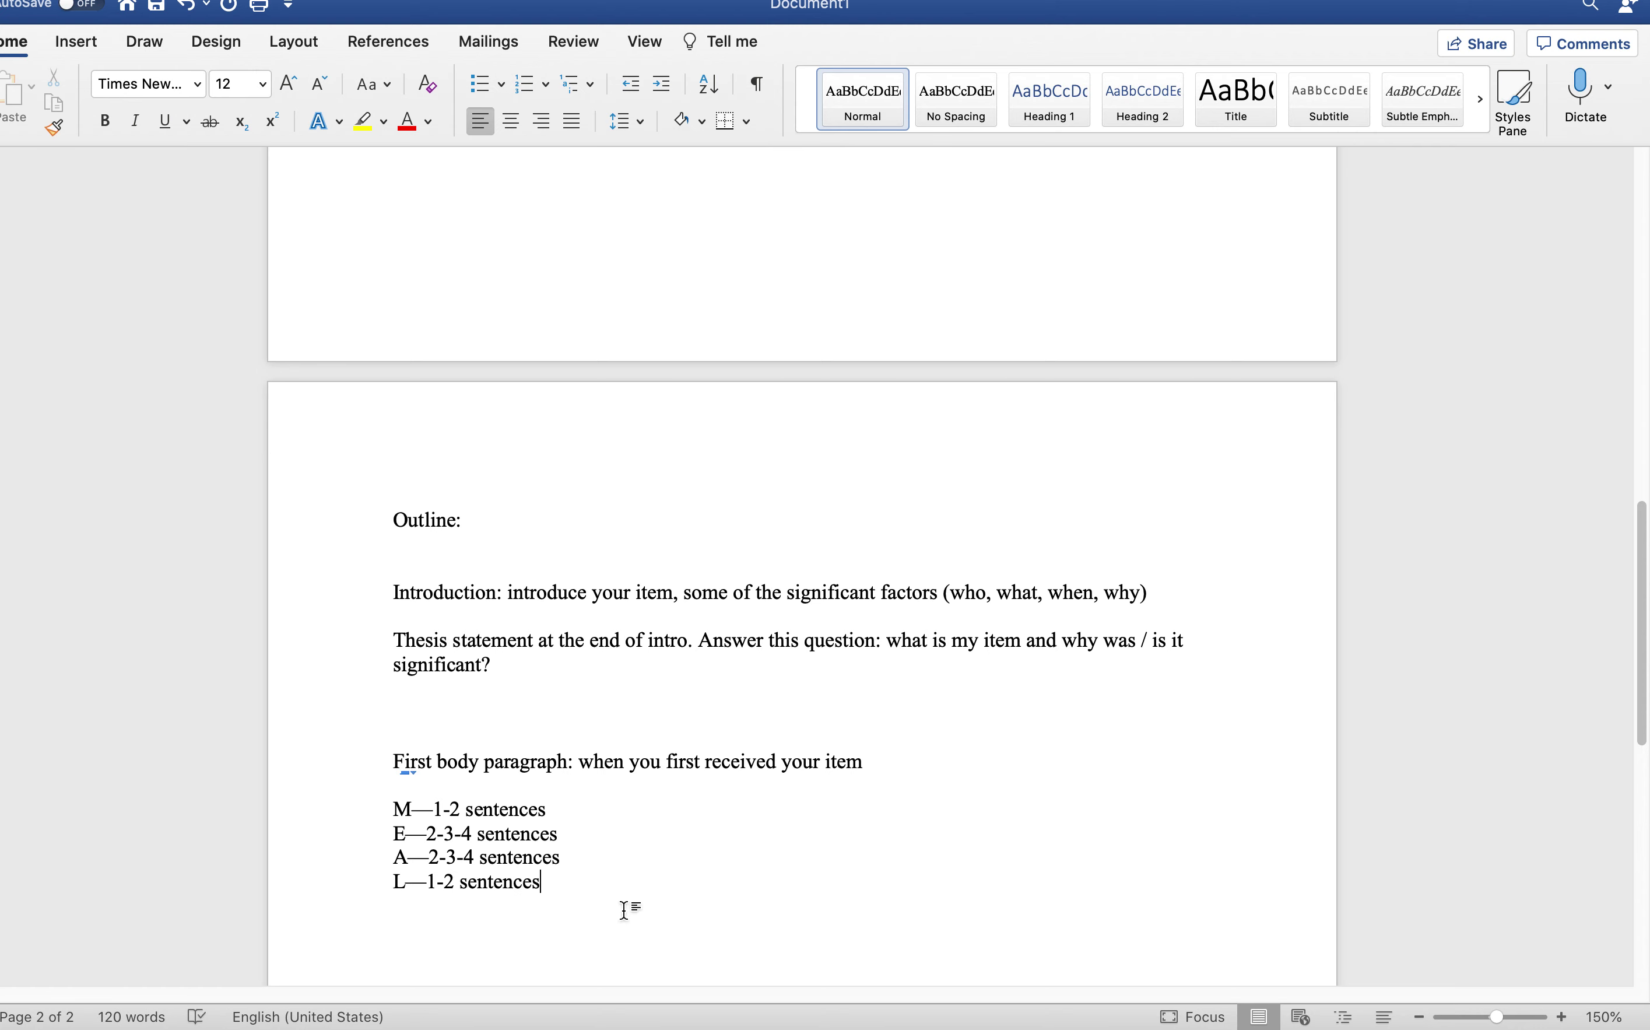
Step: Type 'second body paragraph' with 'who does it remind you of?' and M, E, A, L on separate lines
{"action": "key", "text": "Return"}
{"action": "key", "text": "Return"}
{"action": "scroll", "coordinate": [525, 831], "scroll_direction": "down", "scroll_amount": 3}
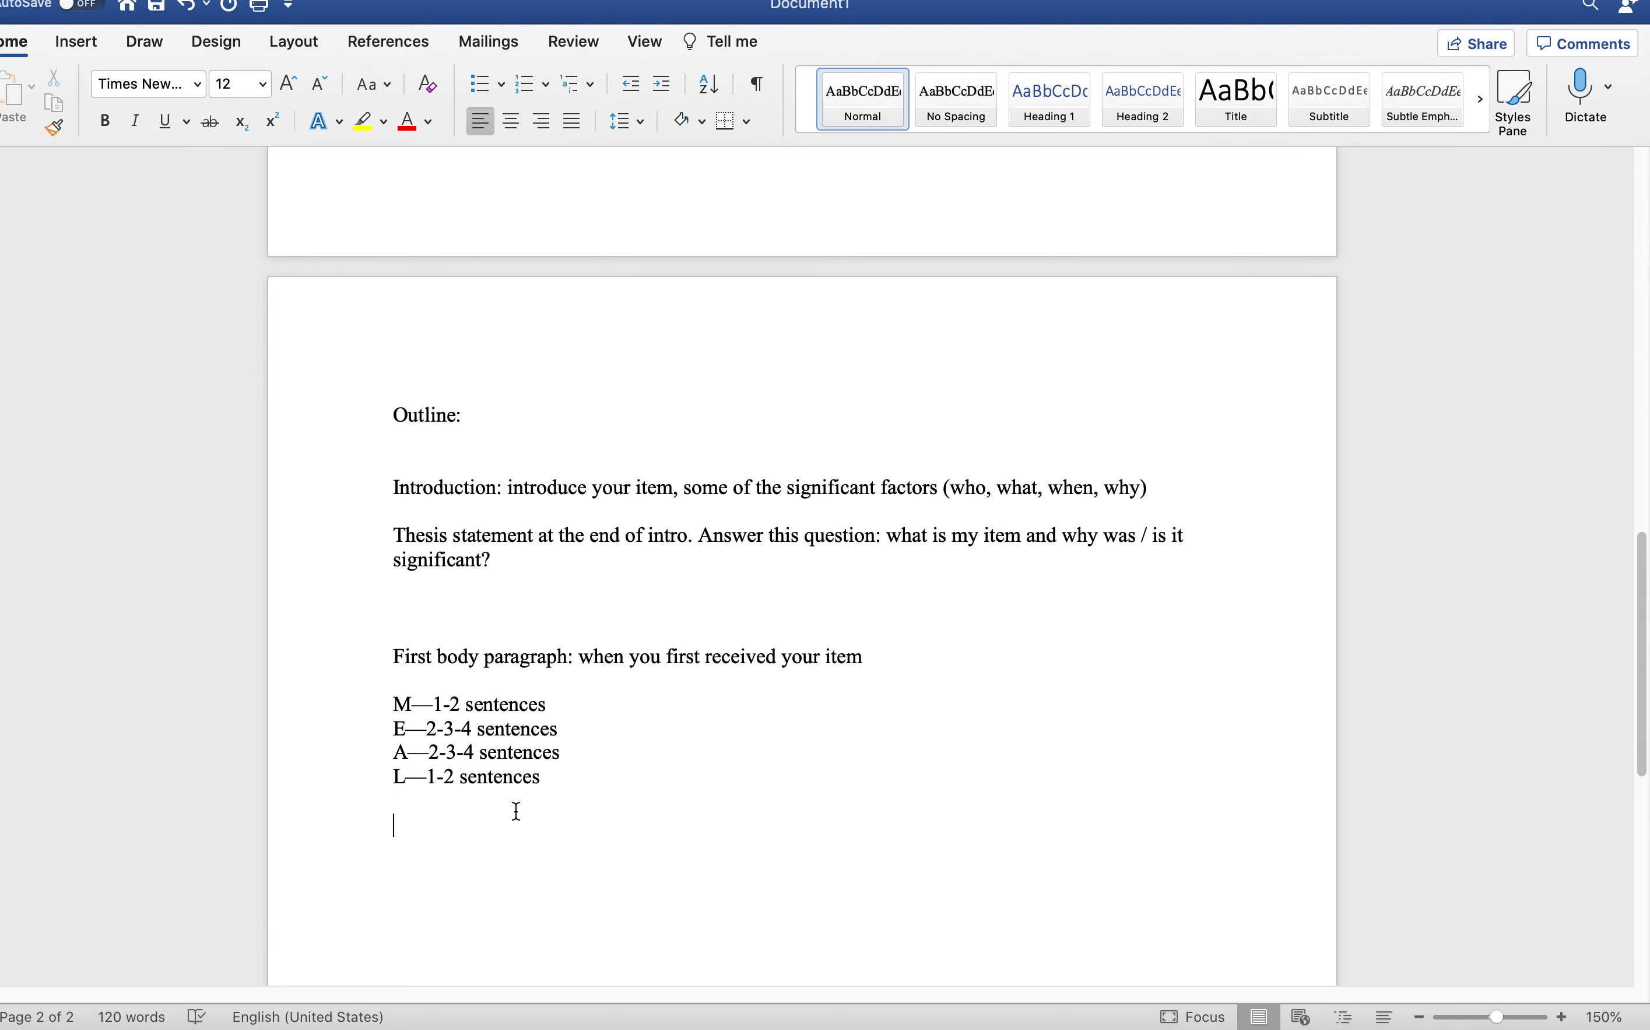
{"action": "type", "text": "second body paragraph:"}
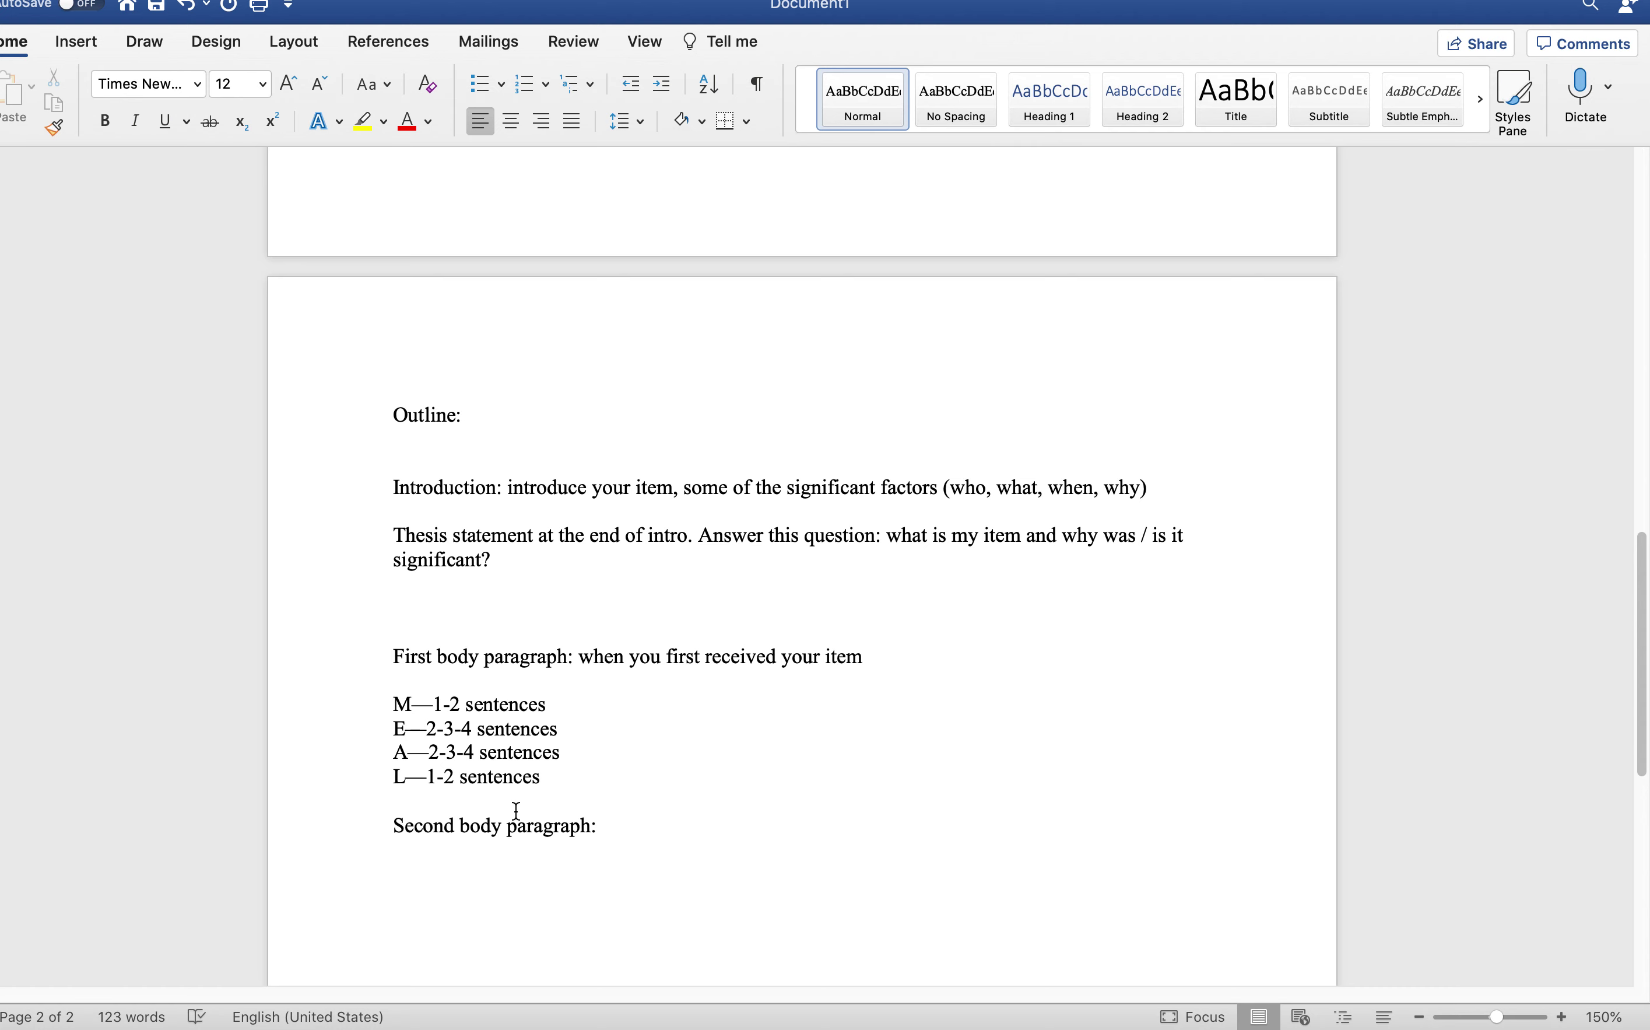
{"action": "type", "text": "who does it remi"}
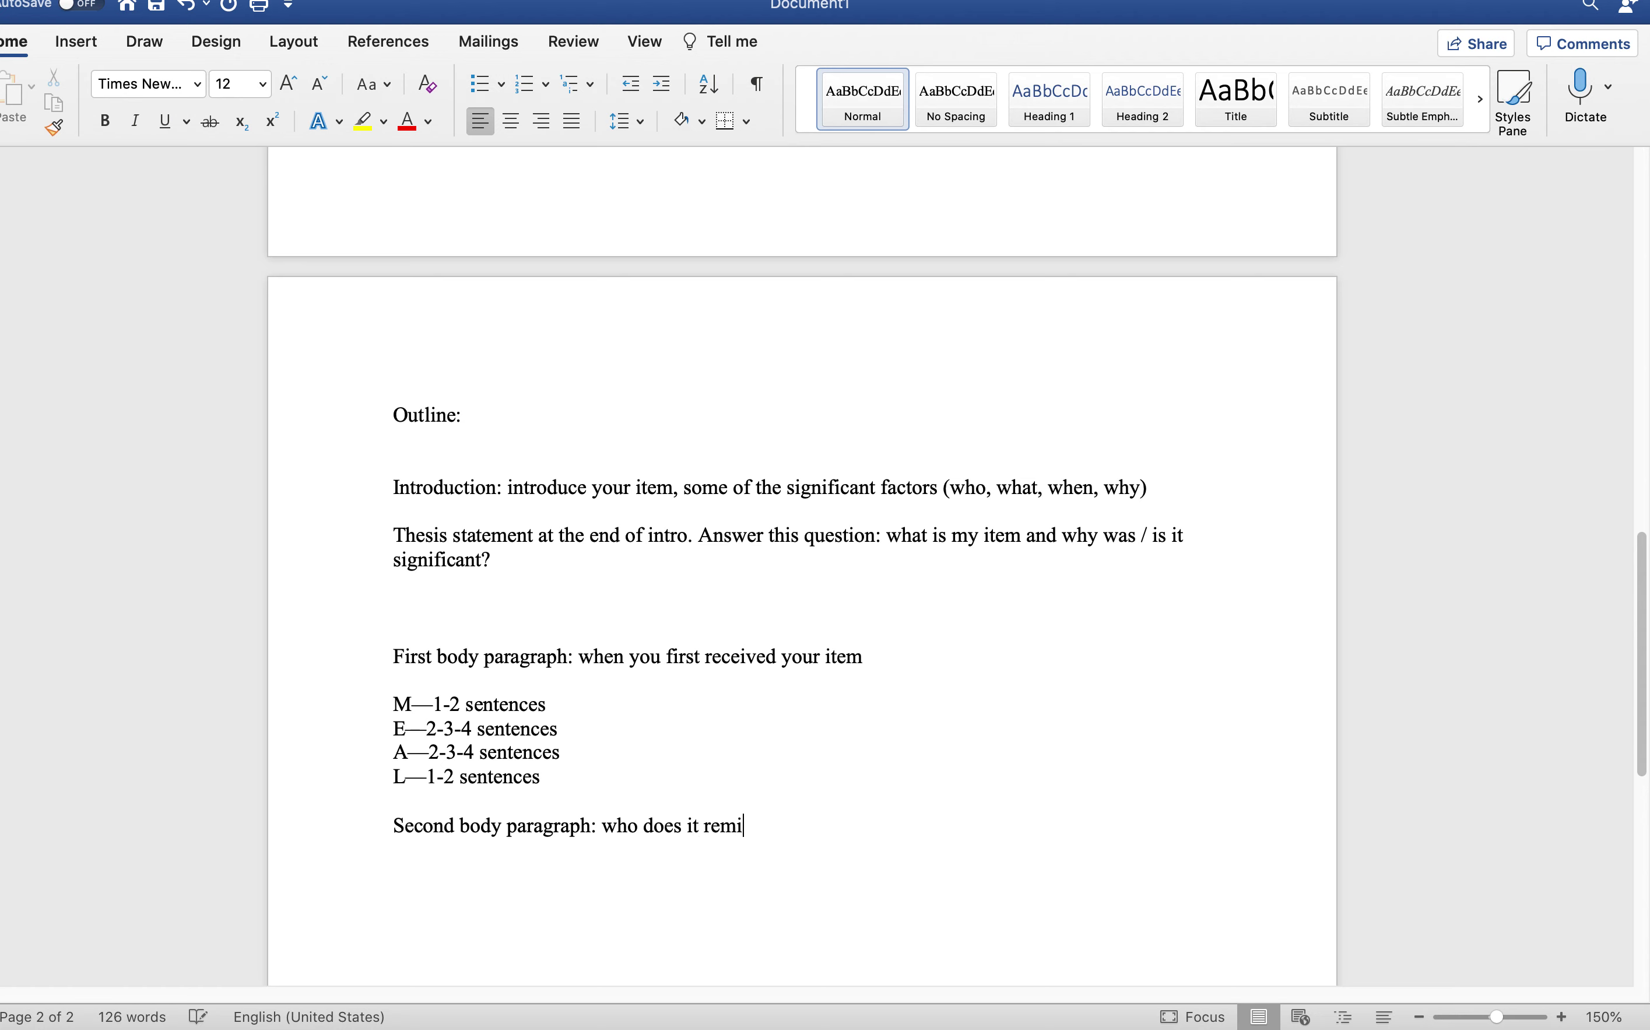
{"action": "type", "text": "nd you of?  "}
{"action": "type", "text": "M "}
{"action": "type", "text": "E"}
{"action": "key", "text": "Return"}
{"action": "type", "text": "A"}
{"action": "key", "text": "Return"}
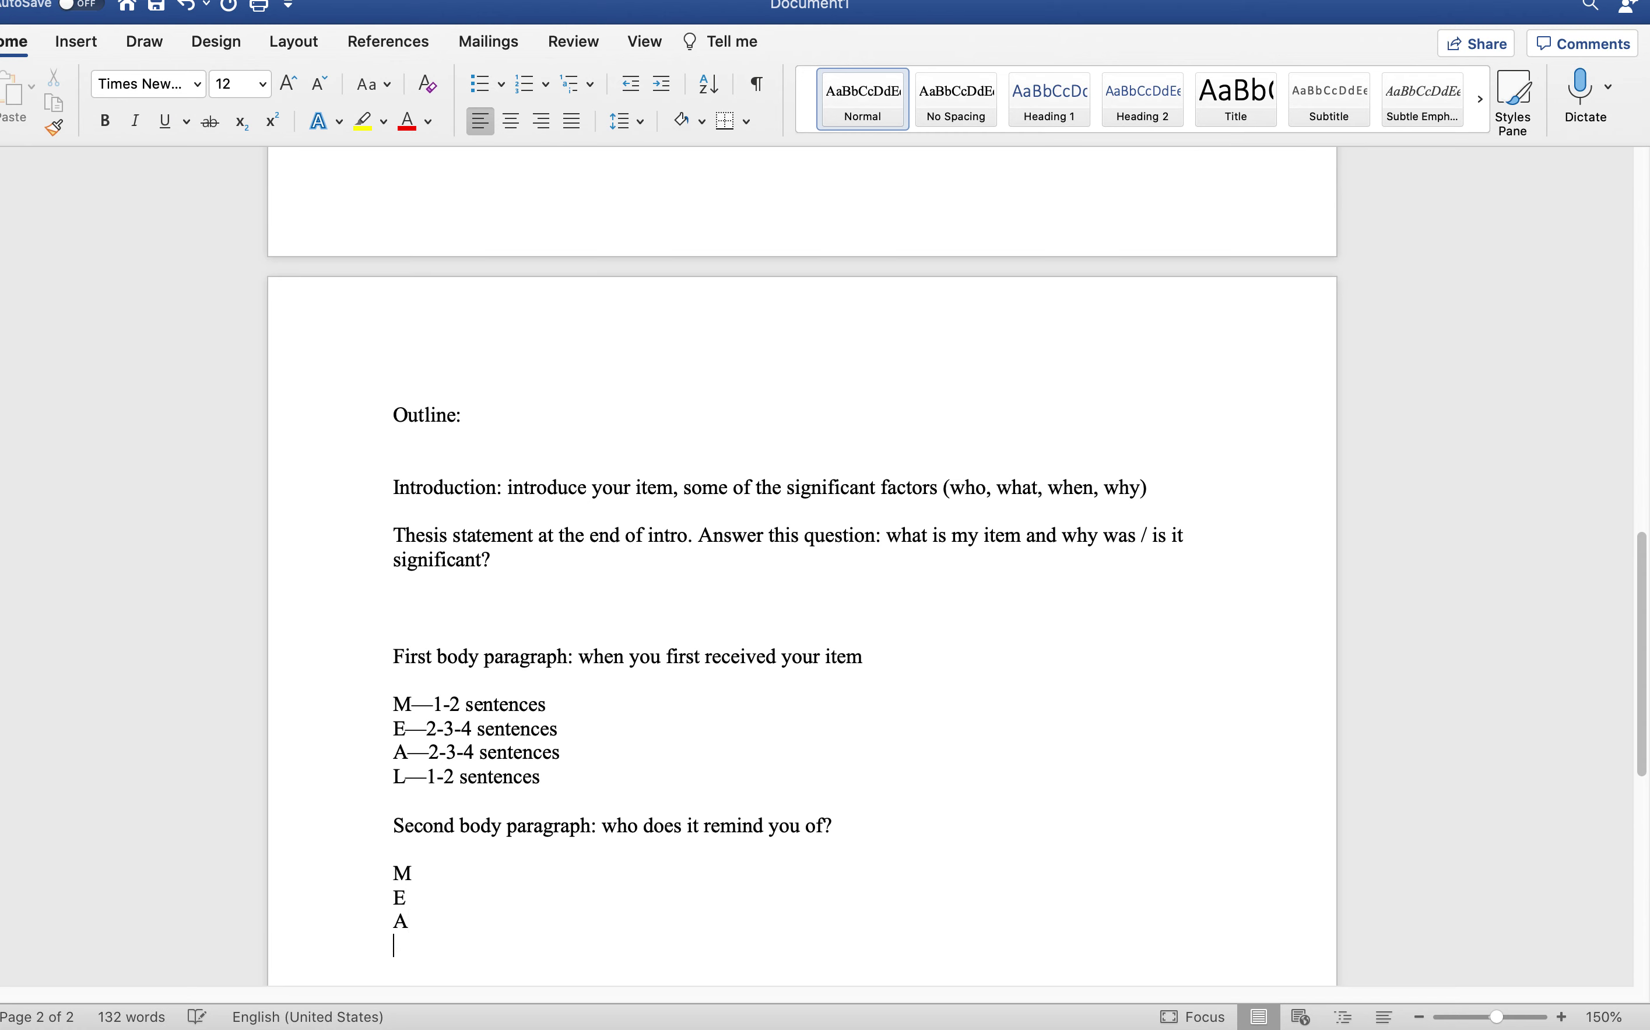
{"action": "type", "text": "L"}
{"action": "key", "text": "Return"}
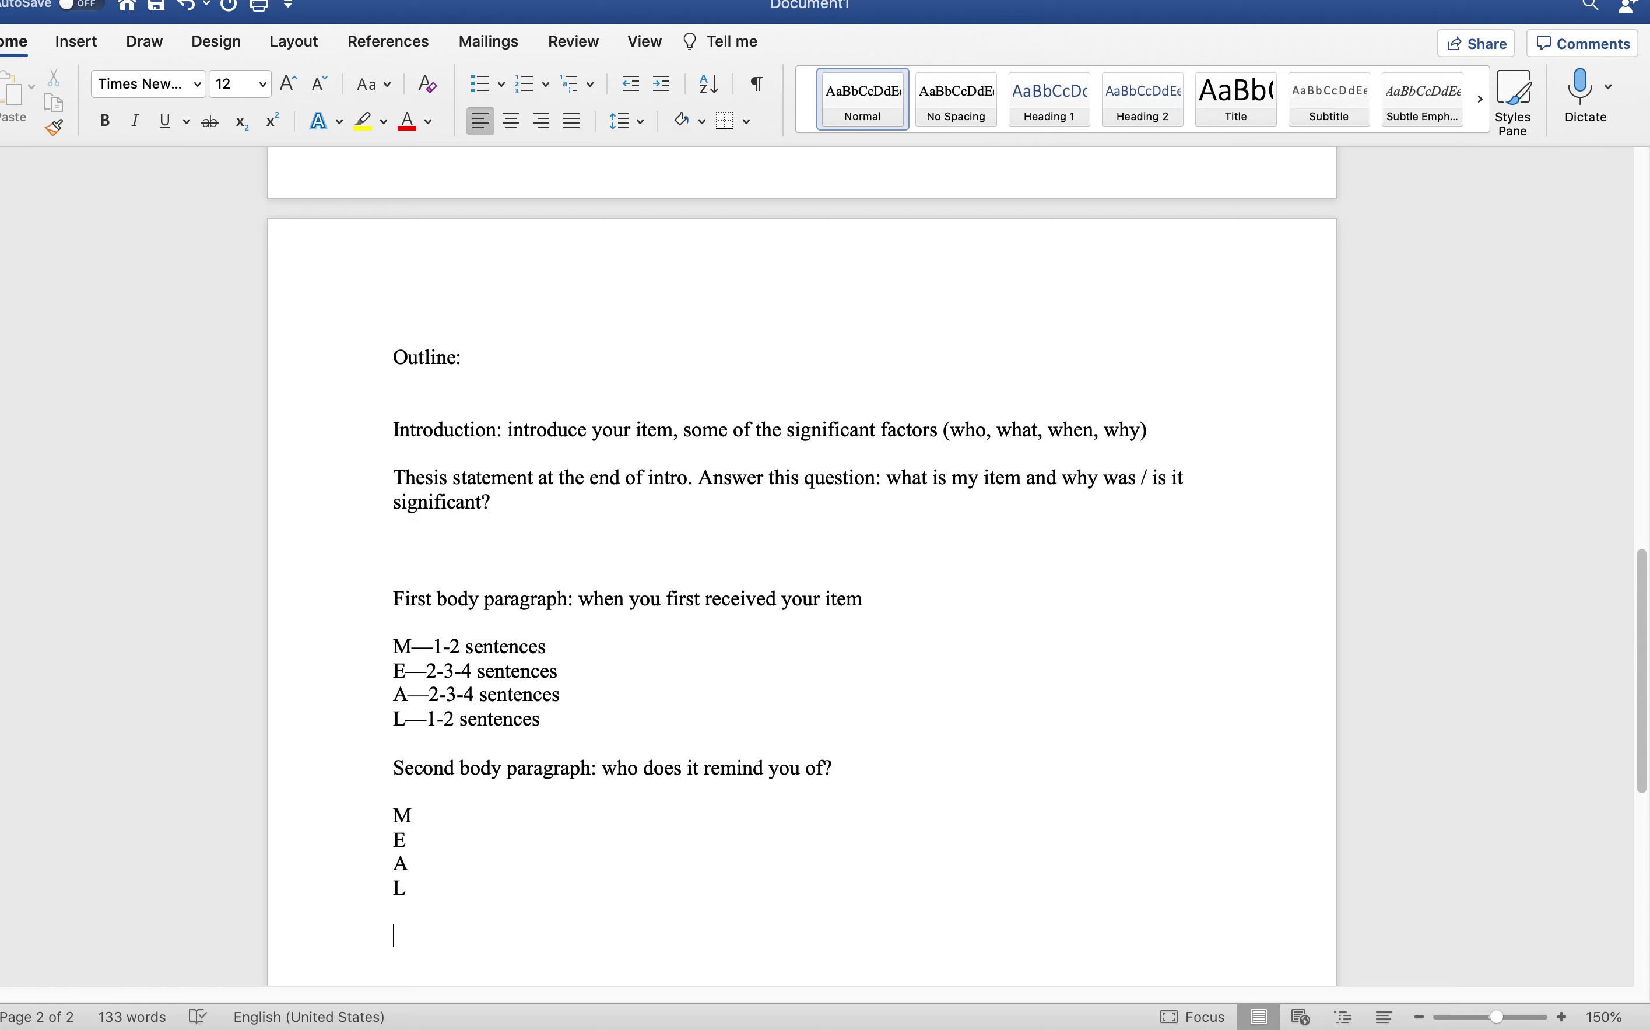
Step: Type 'Third body paragraph: how do you think about the thing / item now?' with M, E, A, L beneath
{"action": "type", "text": "Third body paragraph"}
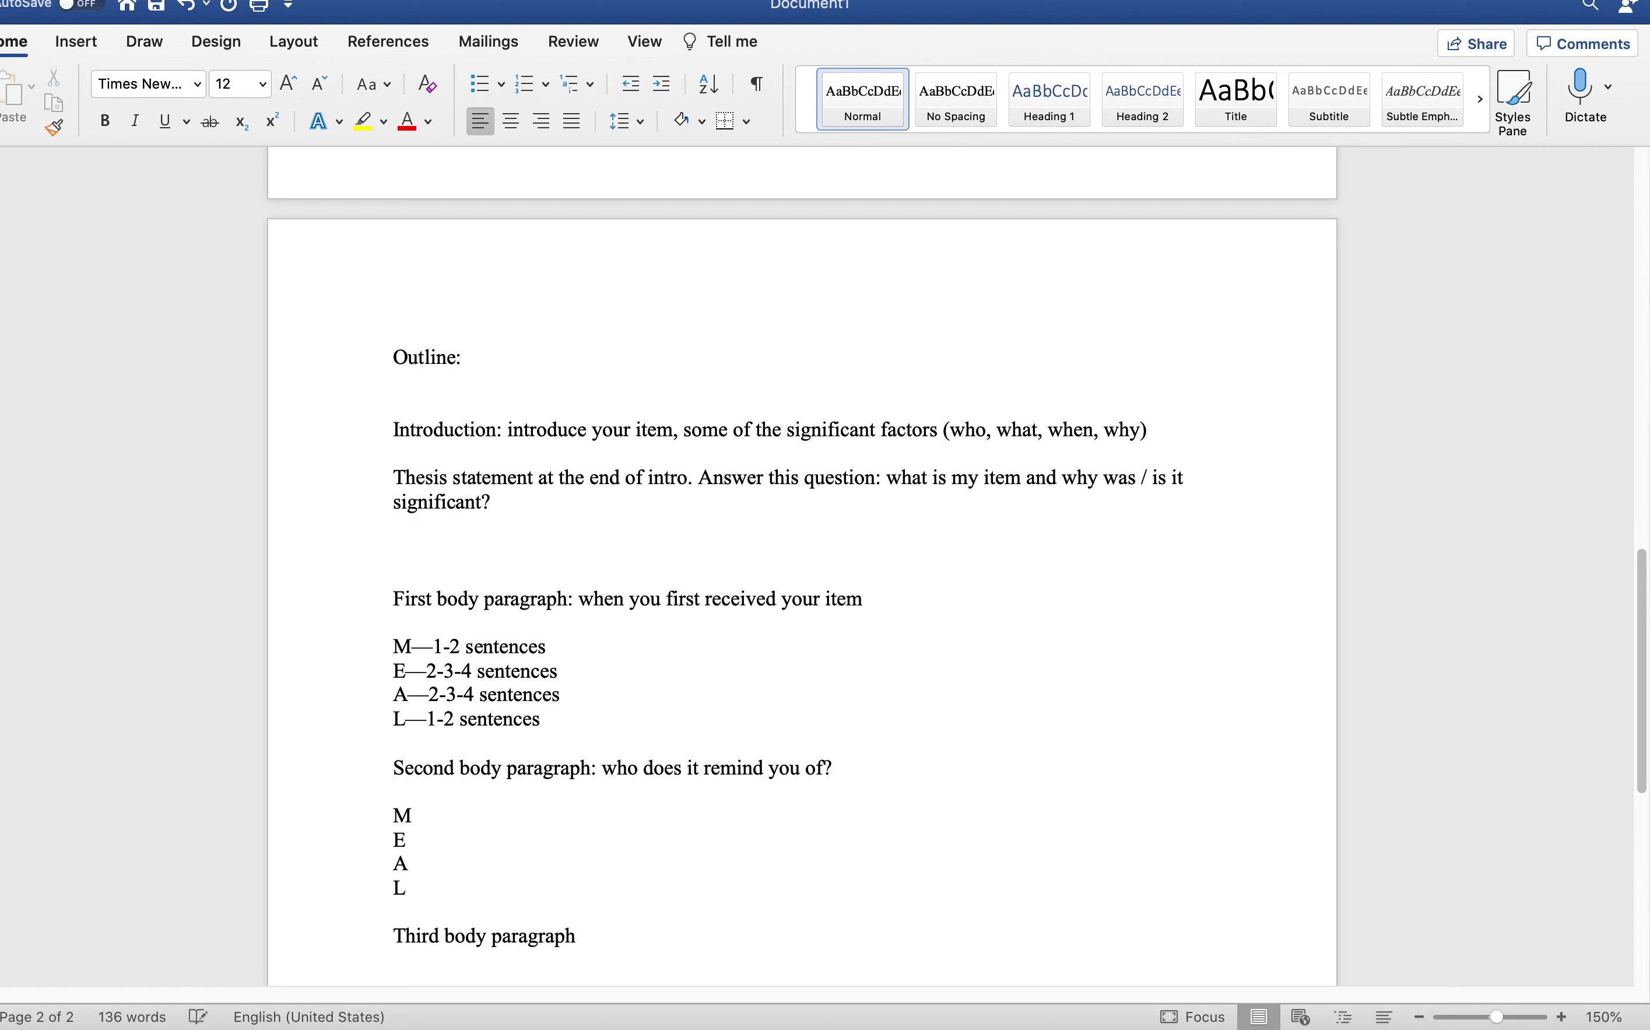
{"action": "type", "text": ": h"}
{"action": "type", "text": "ow d"}
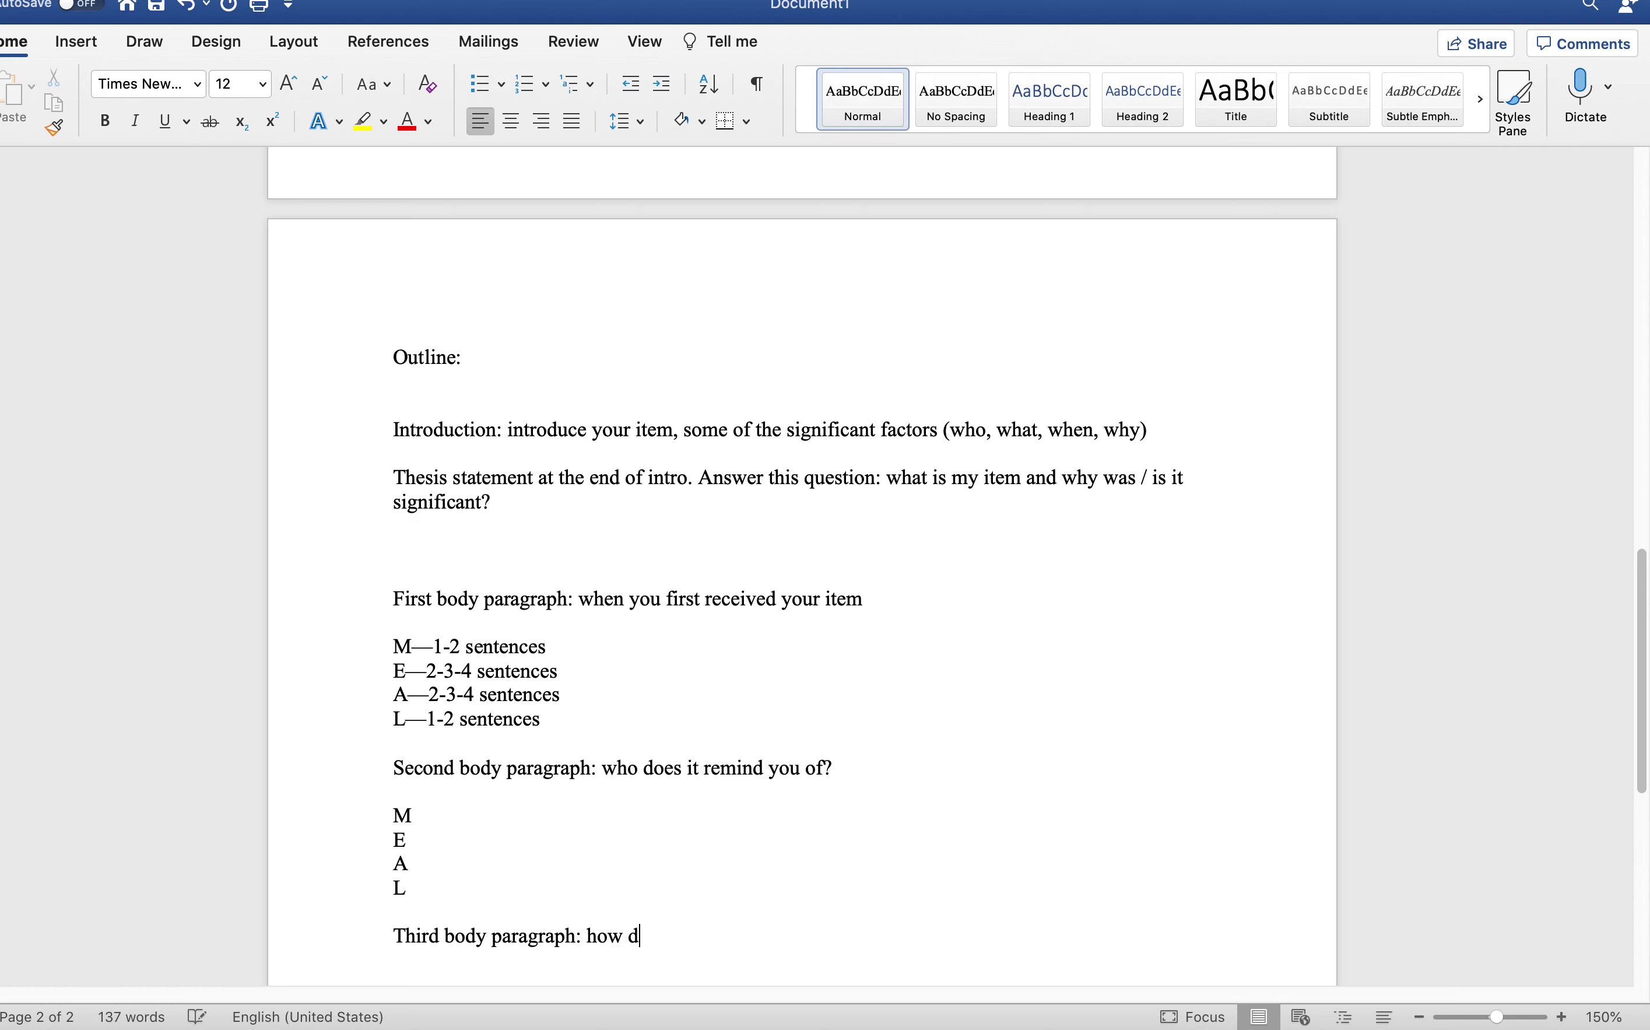
{"action": "type", "text": "o you think about the thin"}
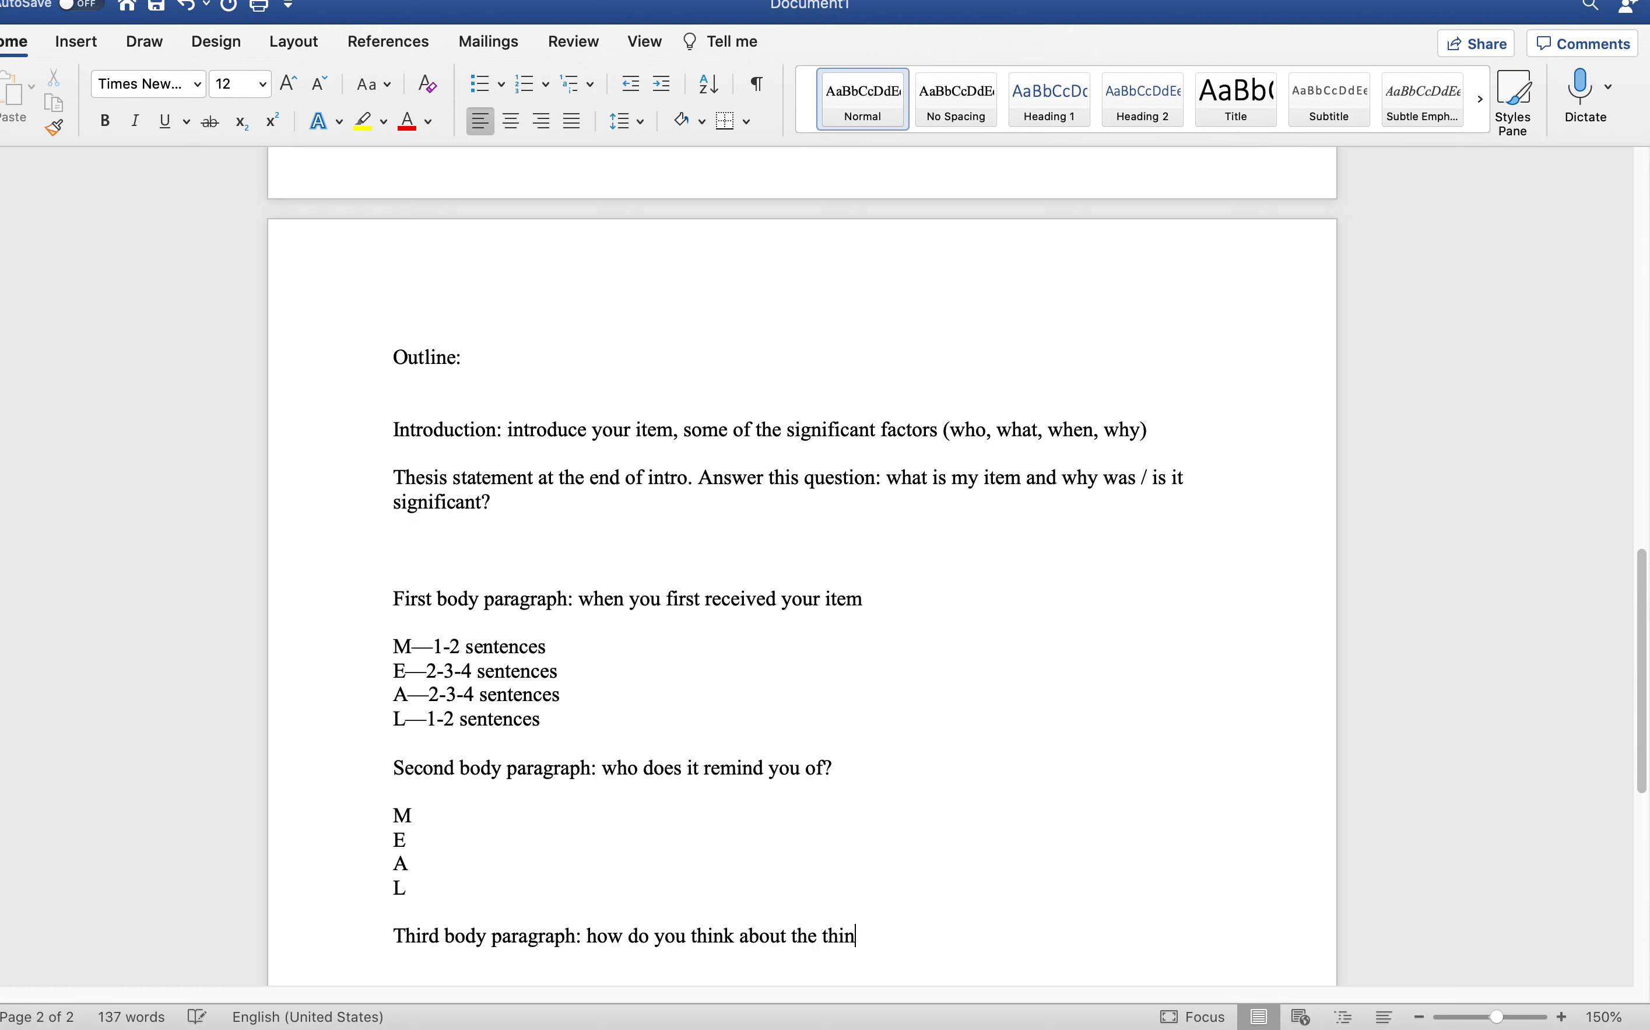
{"action": "type", "text": "g / i"}
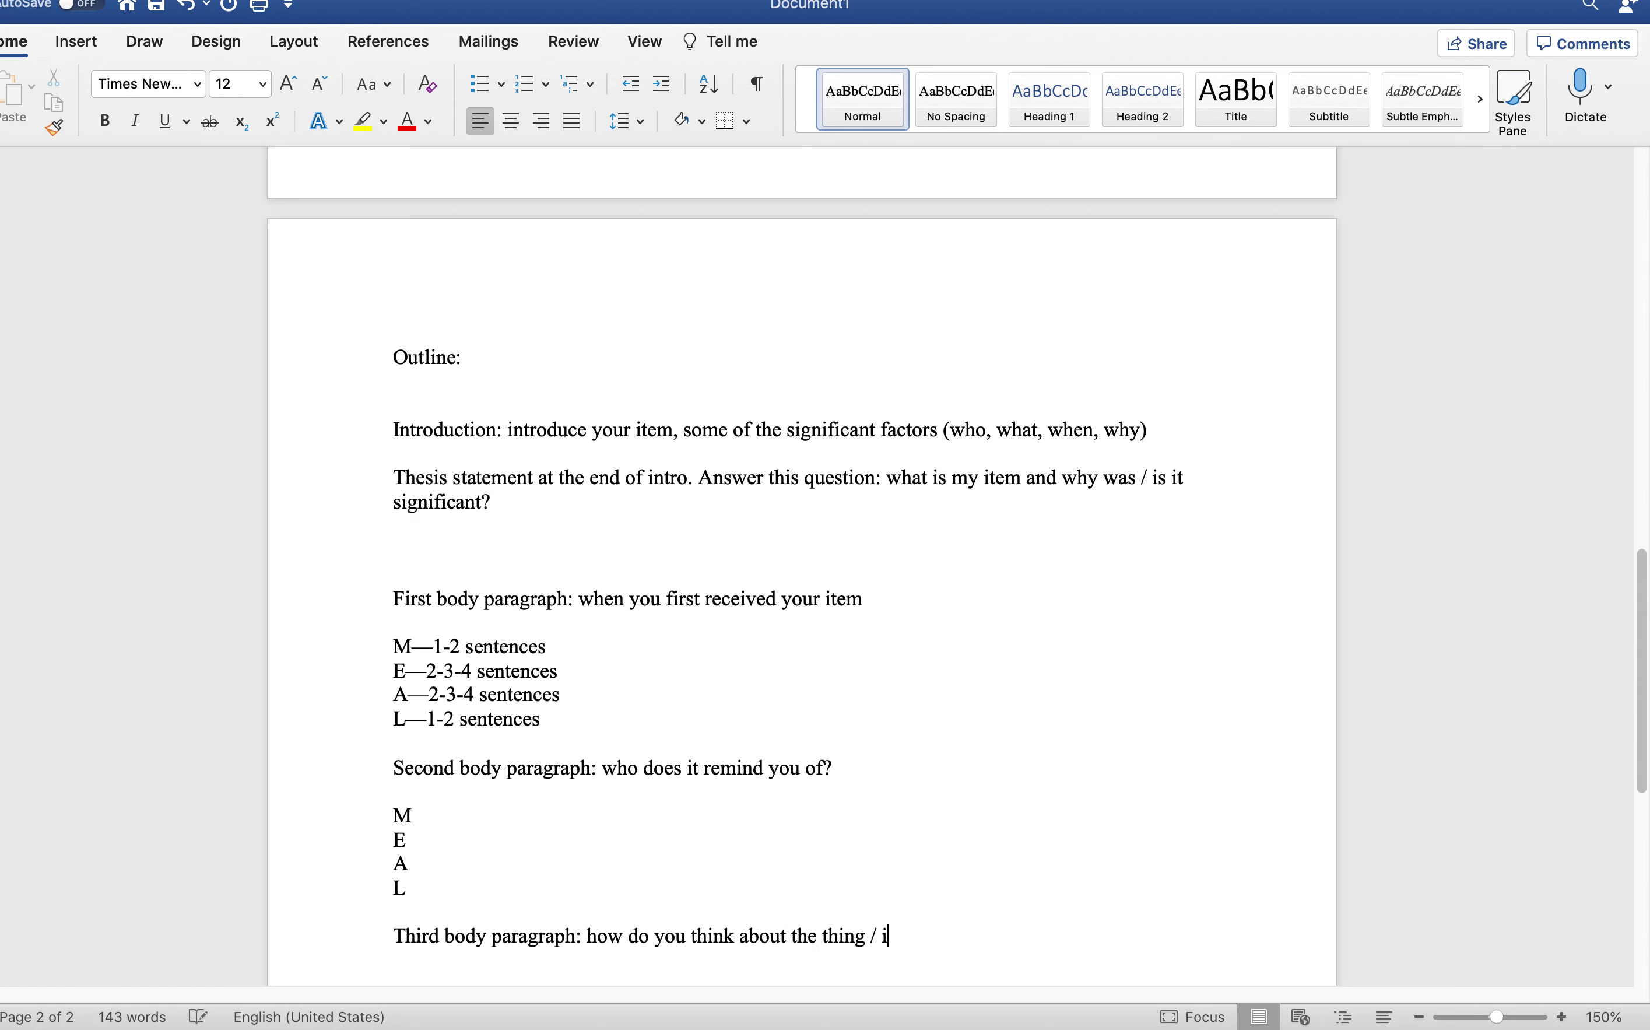
{"action": "type", "text": "tem now>"}
{"action": "key", "text": "BackSpace"}
{"action": "type", "text": "?"}
{"action": "key", "text": "Return"}
{"action": "type", "text": "M"}
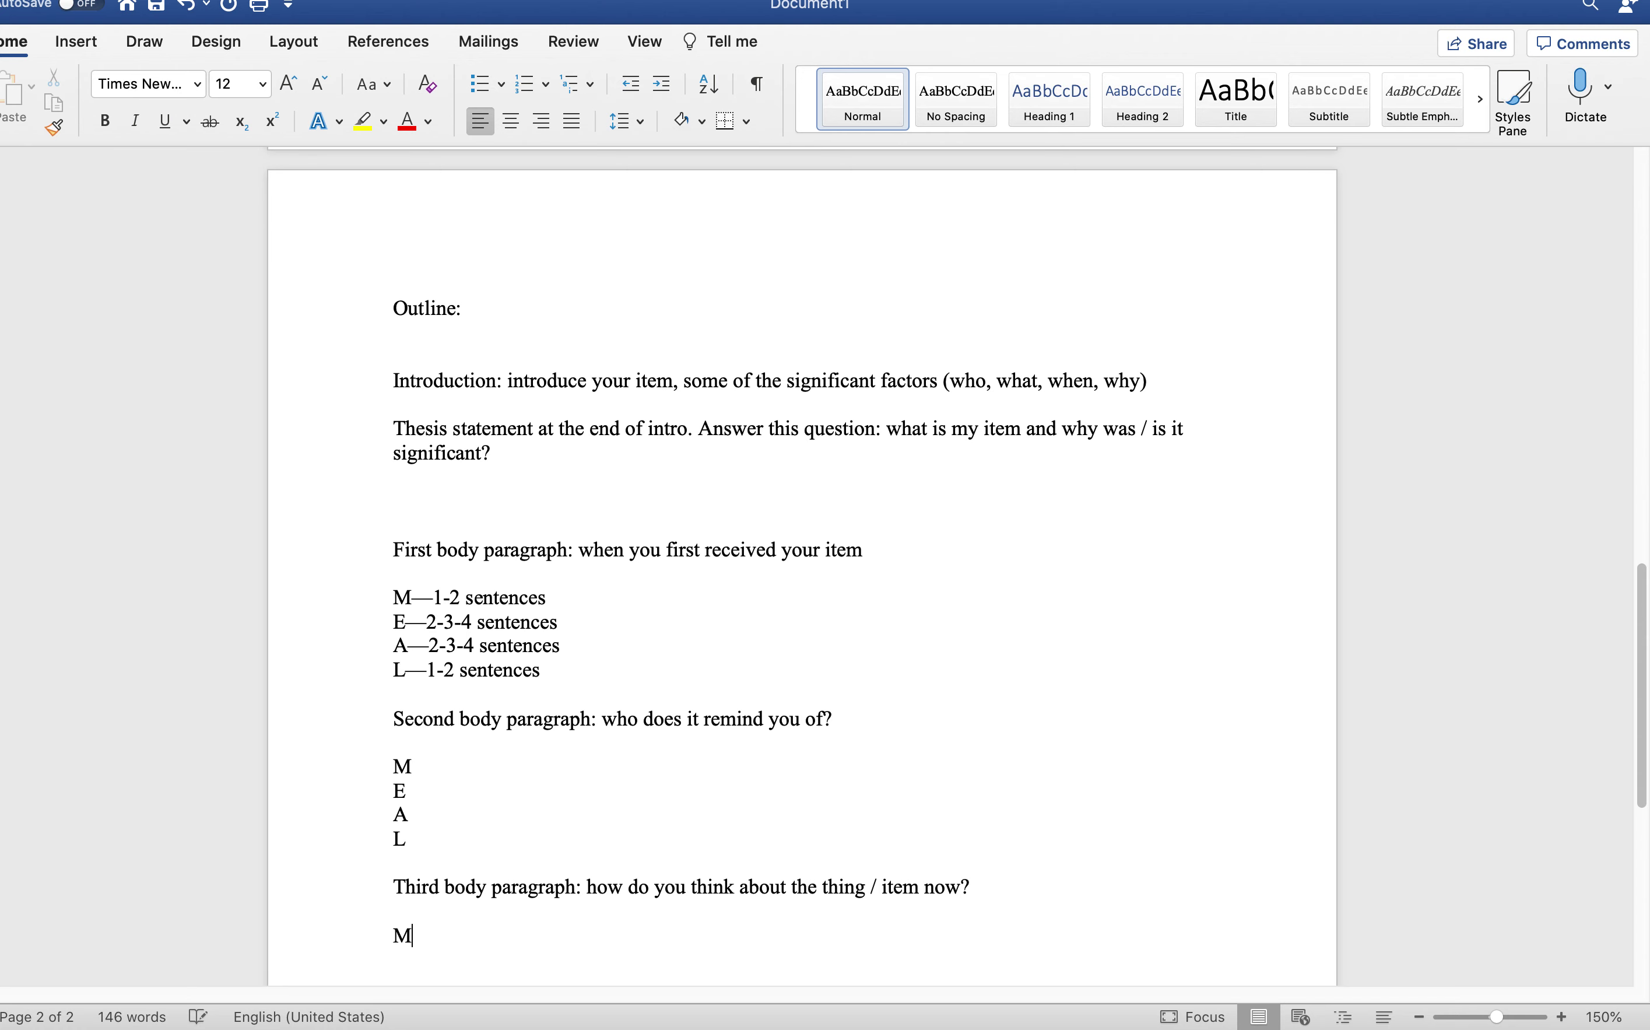
{"action": "key", "text": "Return"}
{"action": "type", "text": "E"}
{"action": "key", "text": "Return"}
{"action": "type", "text": "AL"}
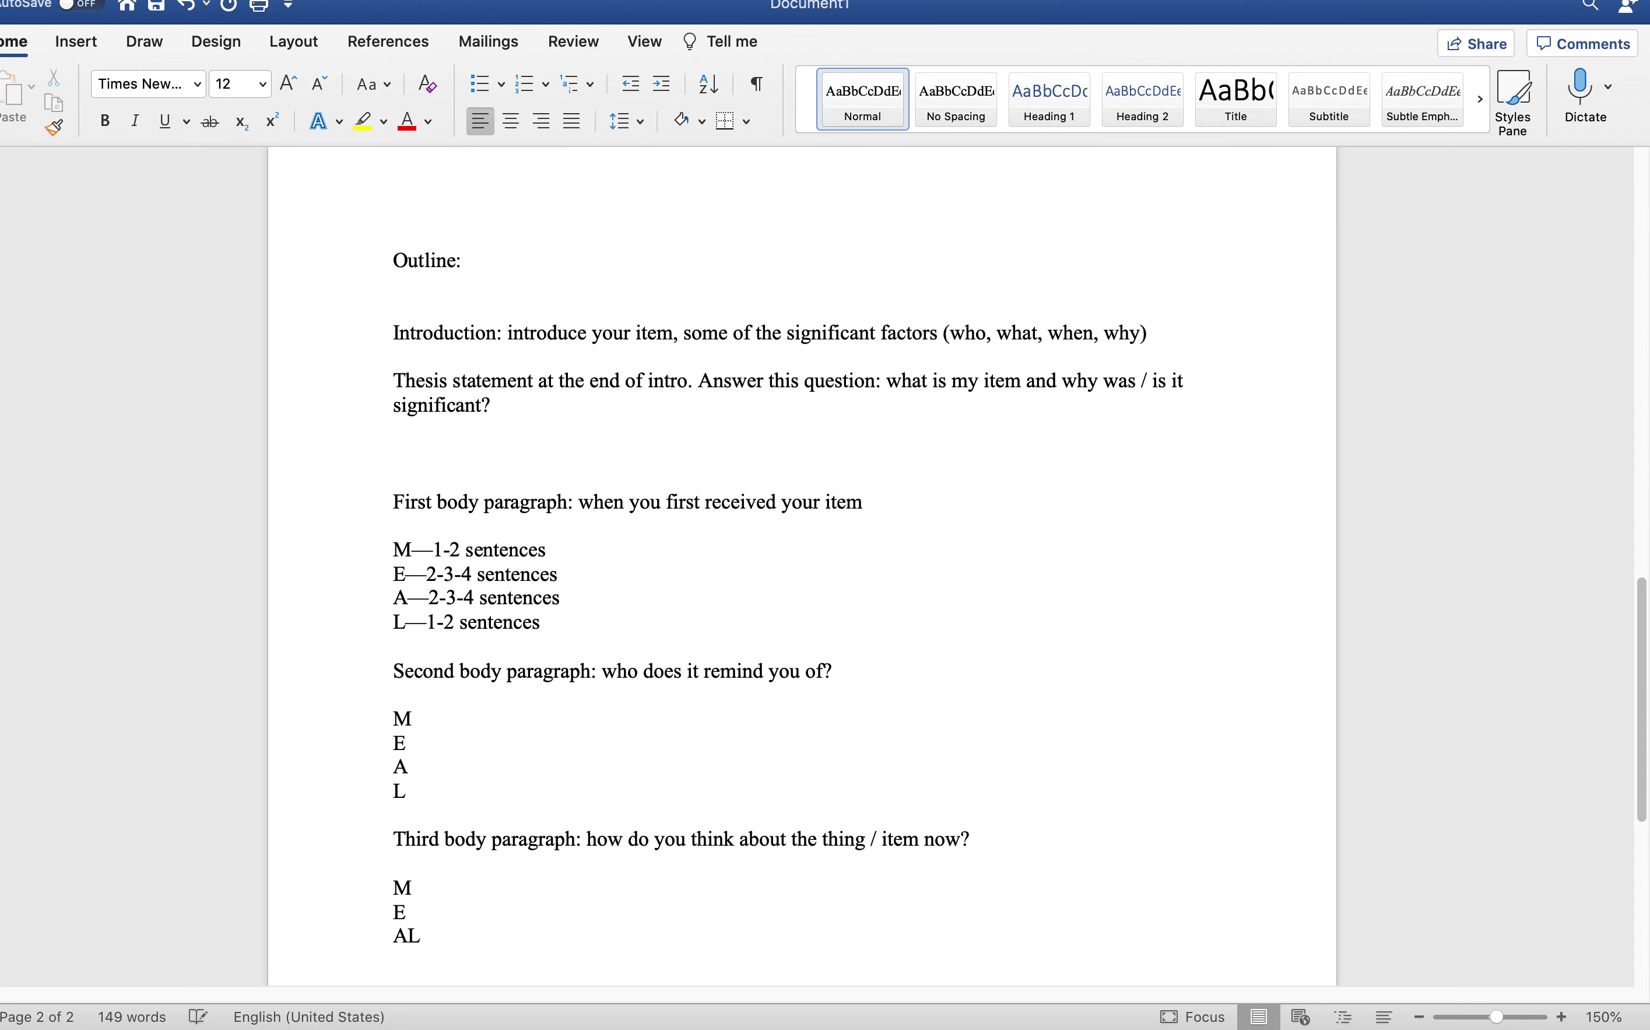
{"action": "type", "text": "L"}
{"action": "key", "text": "Return"}
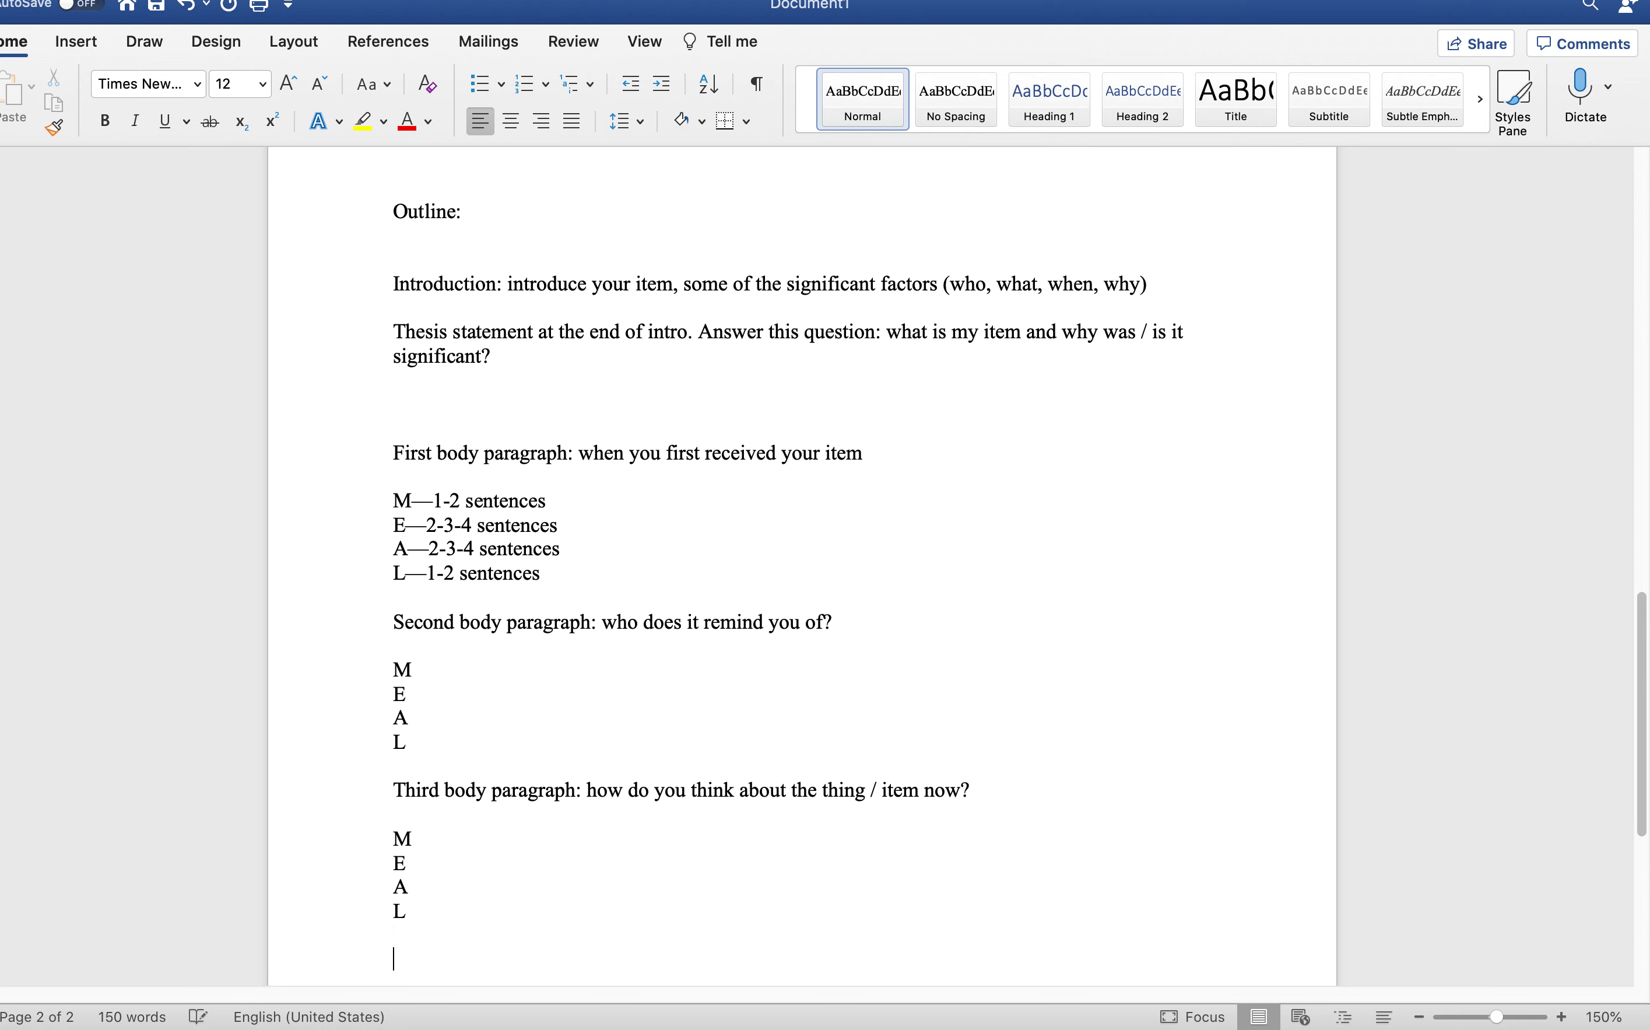
Step: Add a 'Fourth body paragraph:' heading line and correct its misspelling of 'paragraph'
{"action": "key", "text": "Return"}
{"action": "type", "text": "Fourth"}
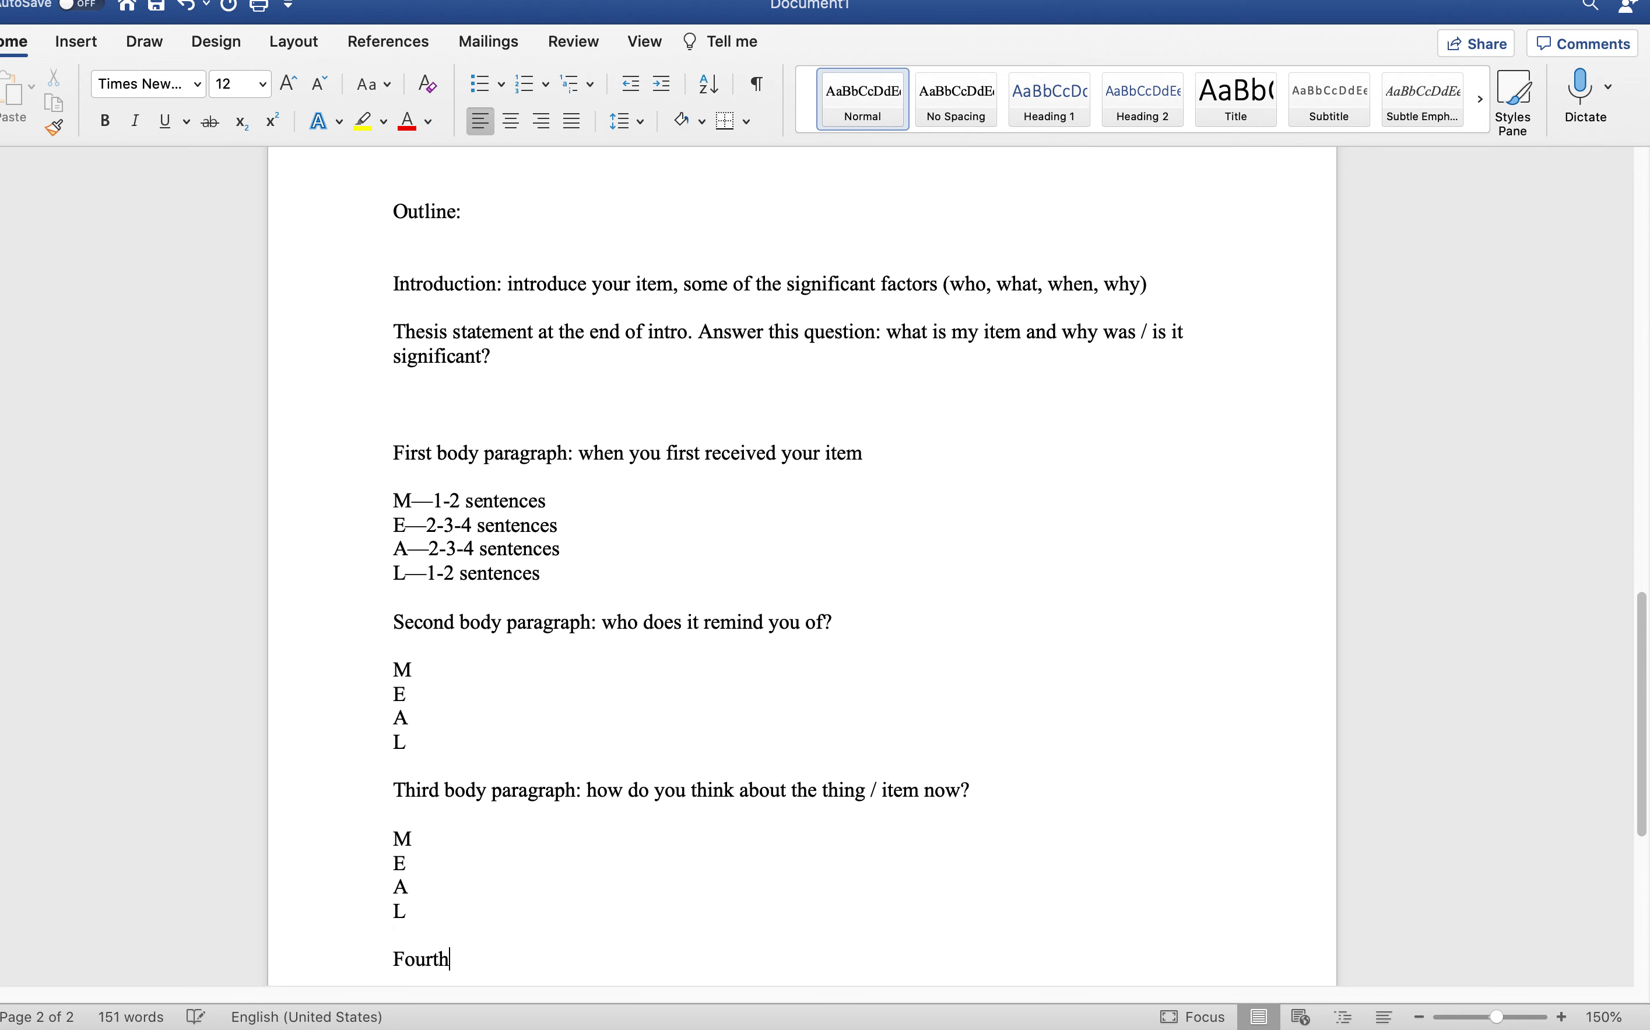
{"action": "type", "text": " body pargra"}
{"action": "key", "text": "BackSpace"}
{"action": "key", "text": "BackSpace"}
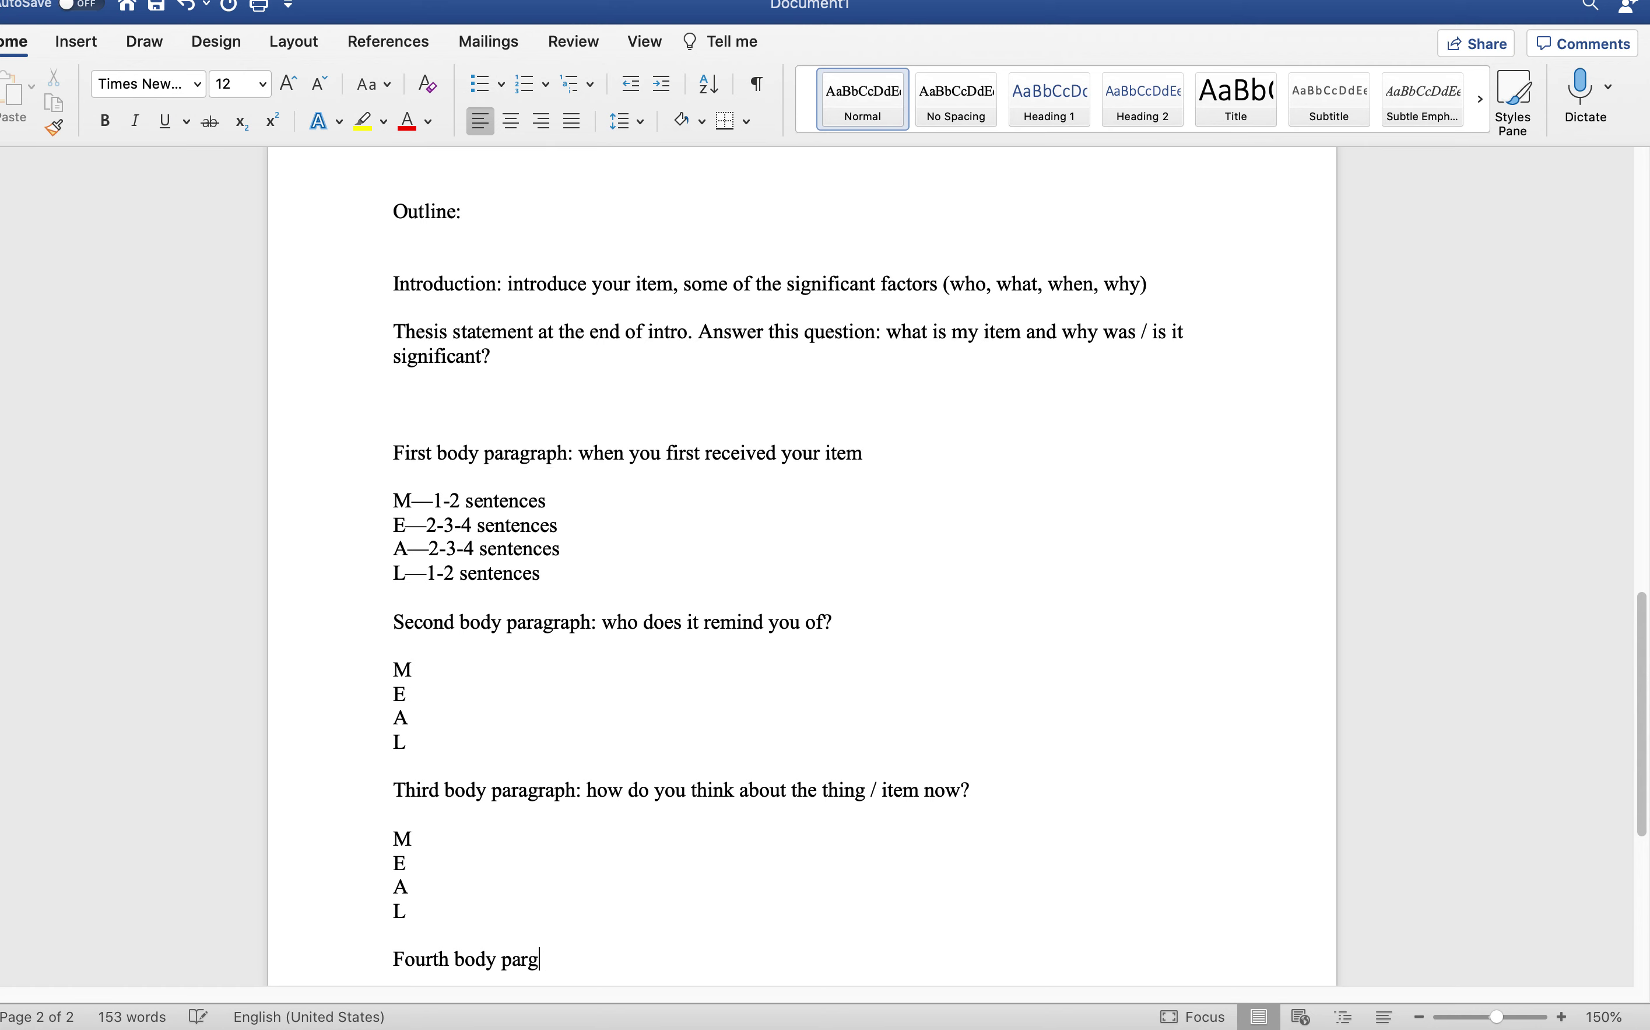
{"action": "type", "text": "raph:"}
{"action": "key", "text": "Return"}
{"action": "key", "text": "Return"}
{"action": "key", "text": "Return"}
{"action": "key", "text": "Return"}
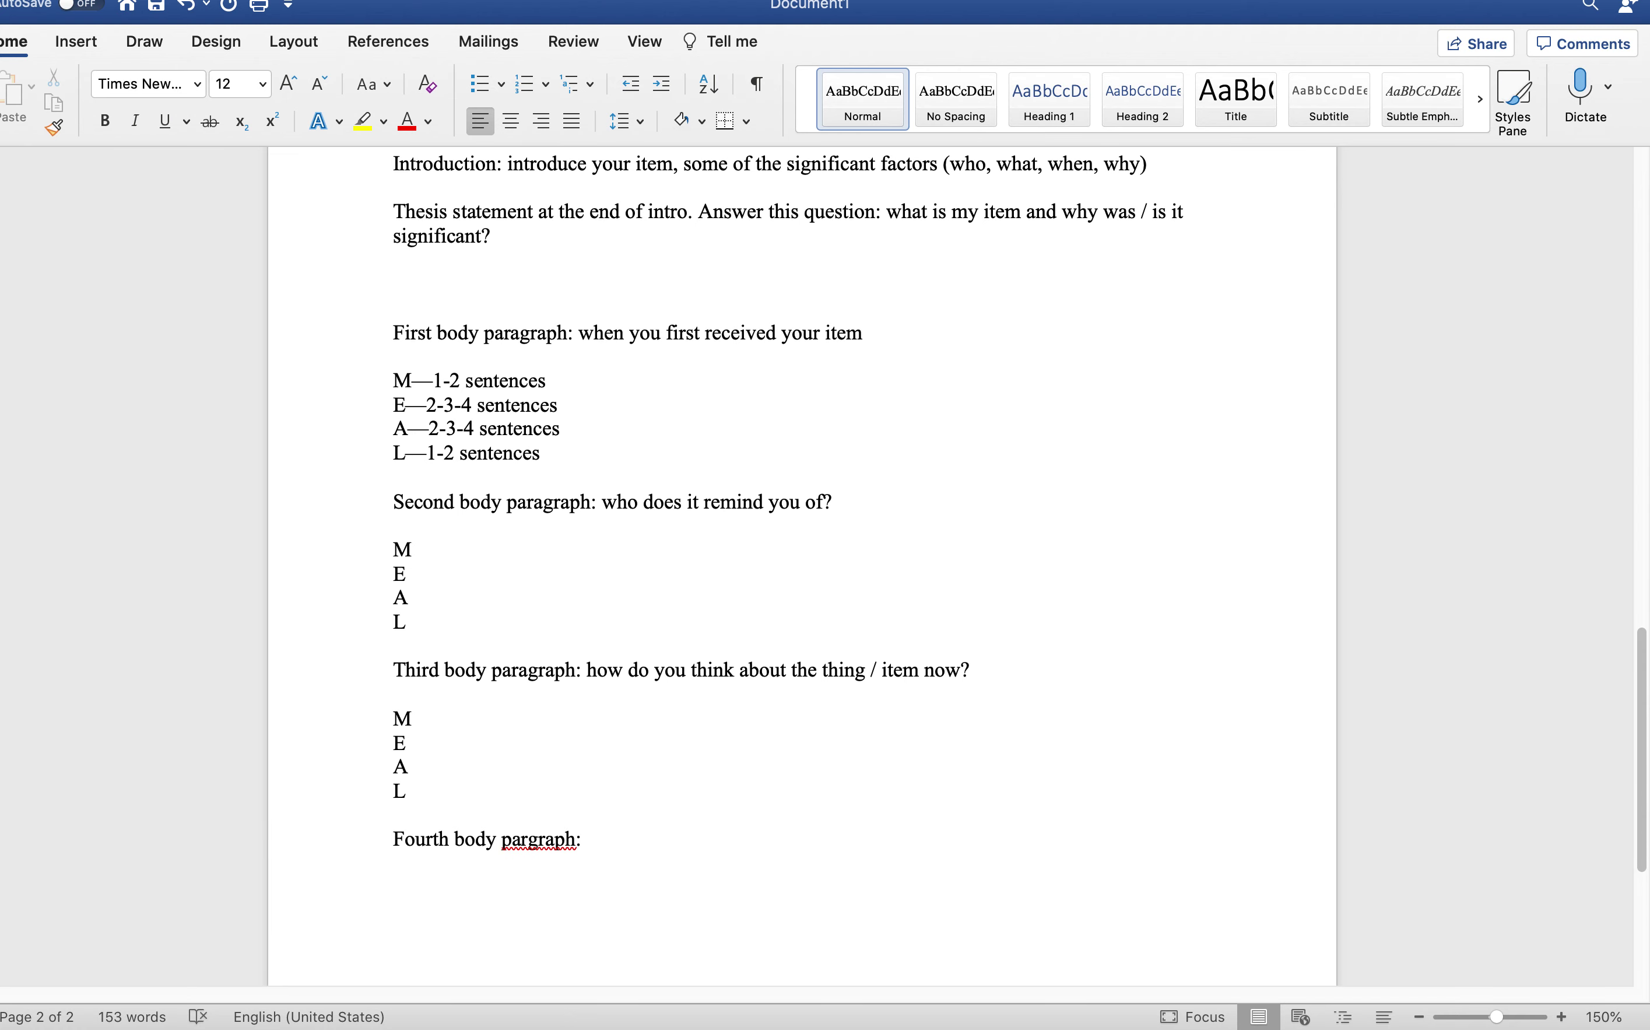
{"action": "right_click", "coordinate": [550, 844]}
{"action": "left_click", "coordinate": [675, 635]}
Step: Type 'Conclusion: synthesize your paper and point toward something else: the so what?' on a new line below
{"action": "left_click", "coordinate": [618, 863]}
{"action": "key", "text": "Return"}
{"action": "key", "text": "Return"}
{"action": "key", "text": "Return"}
{"action": "type", "text": "Concls"}
{"action": "key", "text": "BackSpace"}
{"action": "key", "text": "BackSpace"}
{"action": "type", "text": "lusion: "}
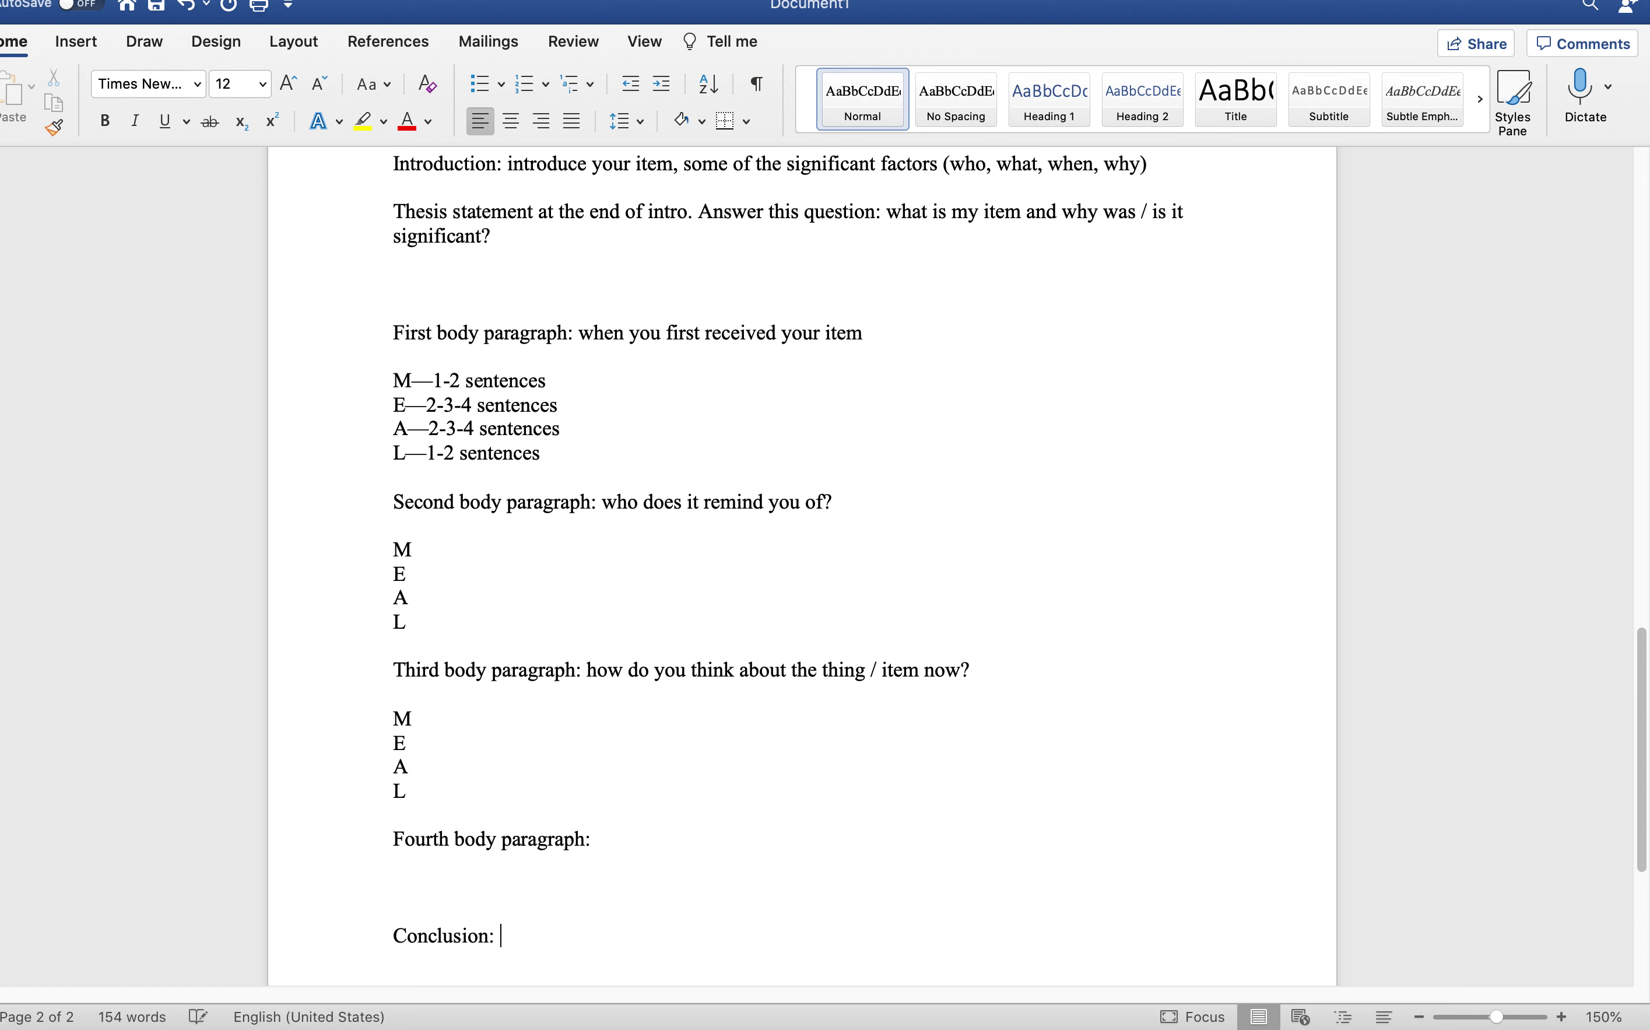
{"action": "type", "text": "synthesize you"}
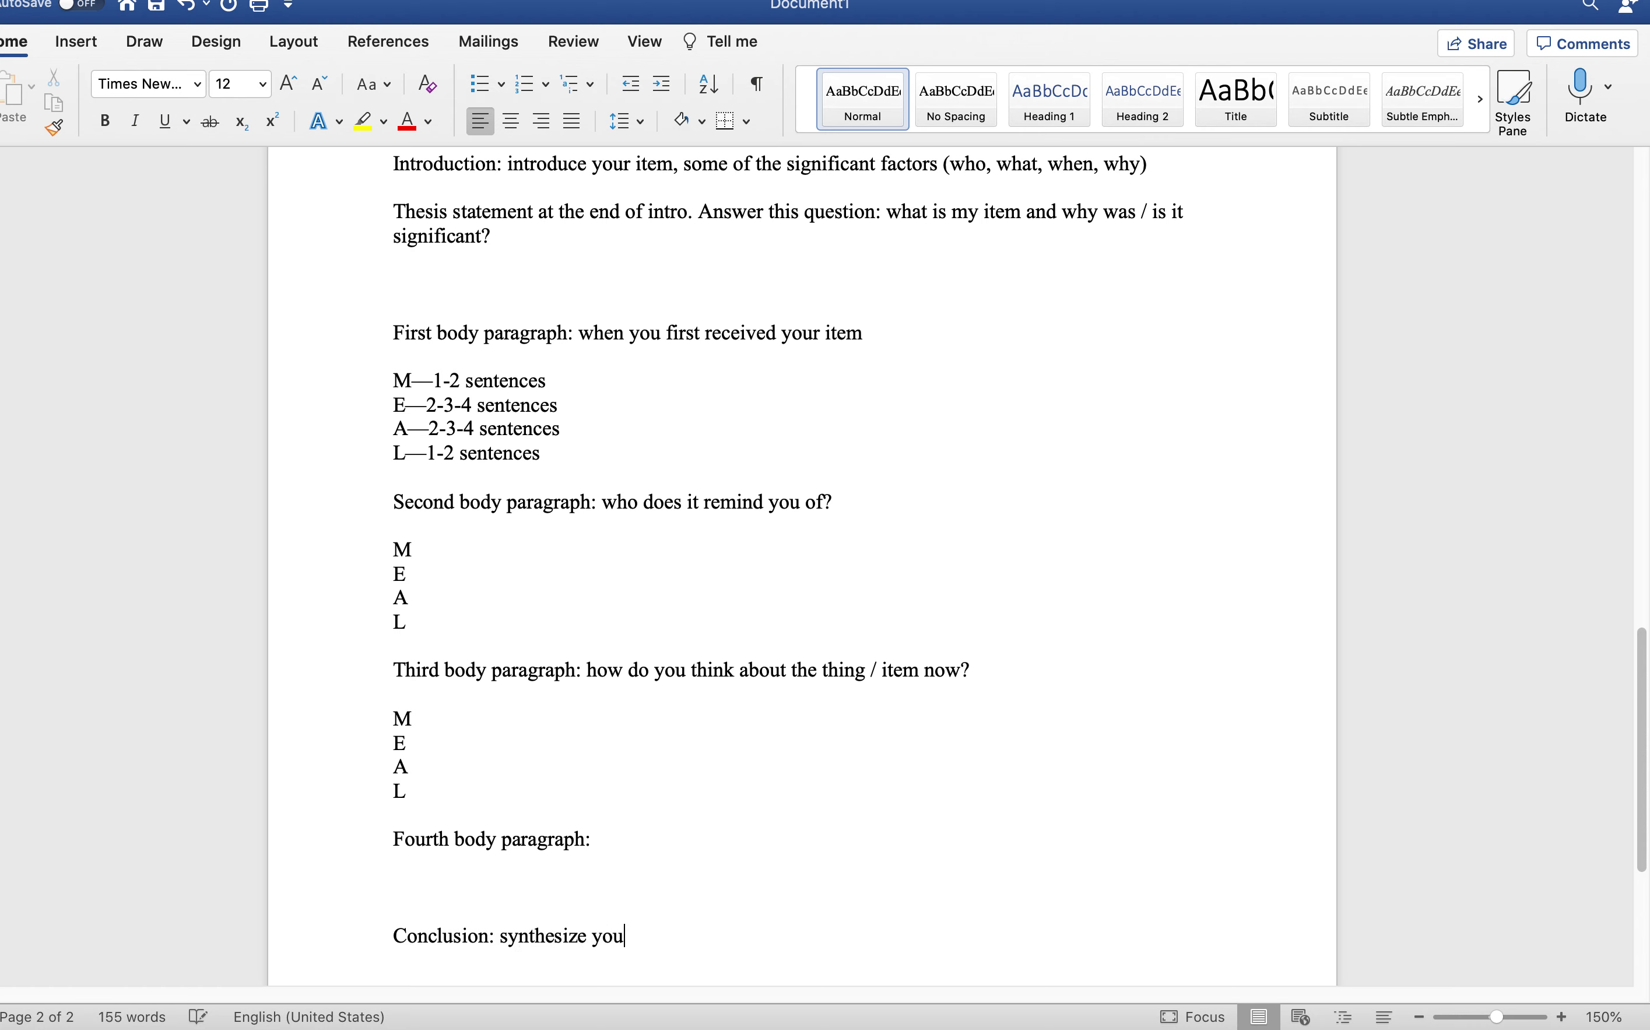
{"action": "type", "text": "r paper and point toward som"}
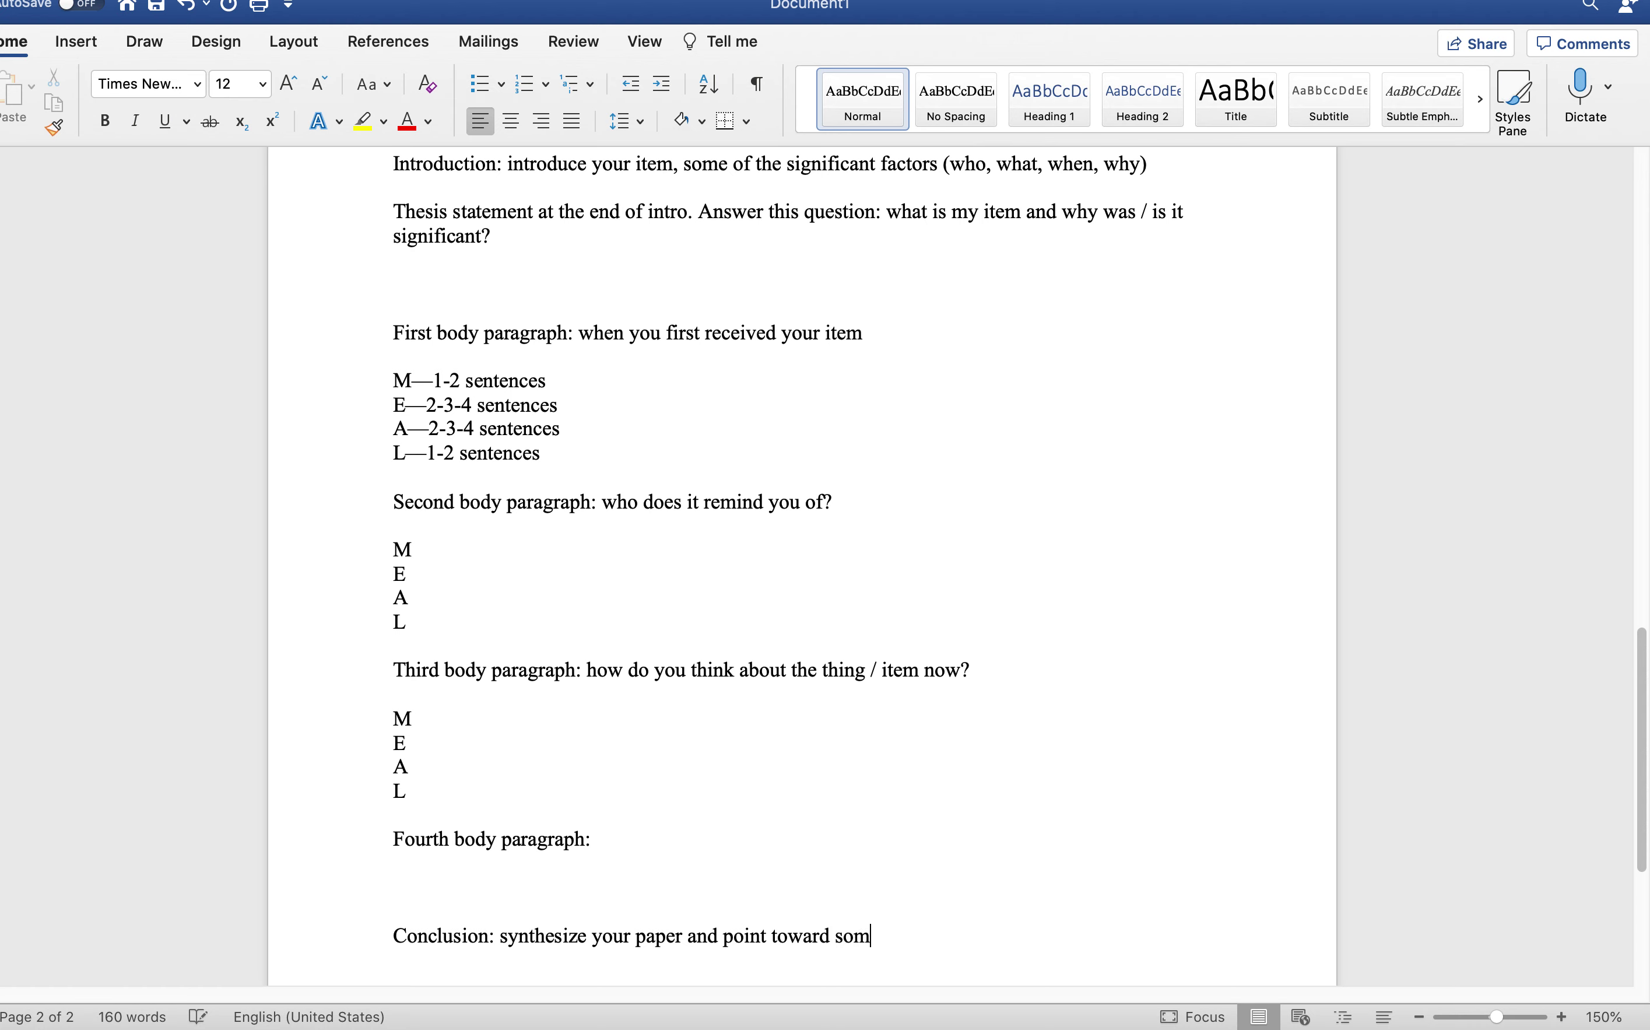
{"action": "type", "text": "ething else: the so what?"}
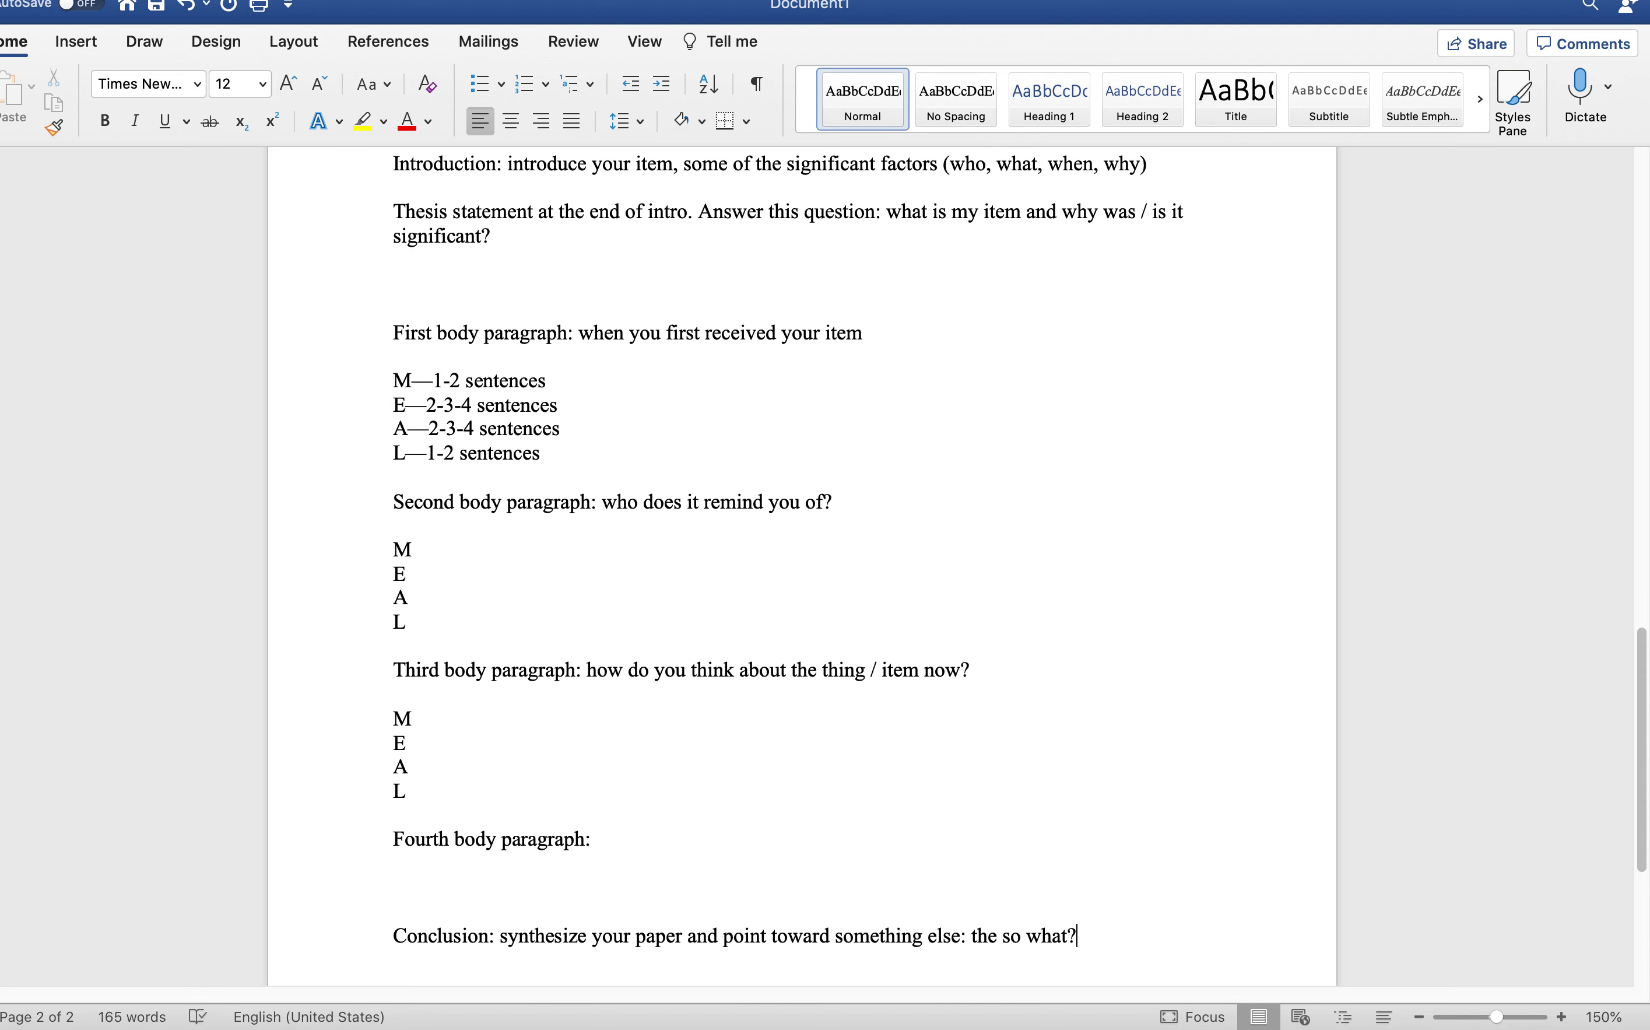
{"action": "scroll", "coordinate": [572, 460], "scroll_direction": "down", "scroll_amount": 3}
{"action": "scroll", "coordinate": [567, 480], "scroll_direction": "up", "scroll_amount": 5}
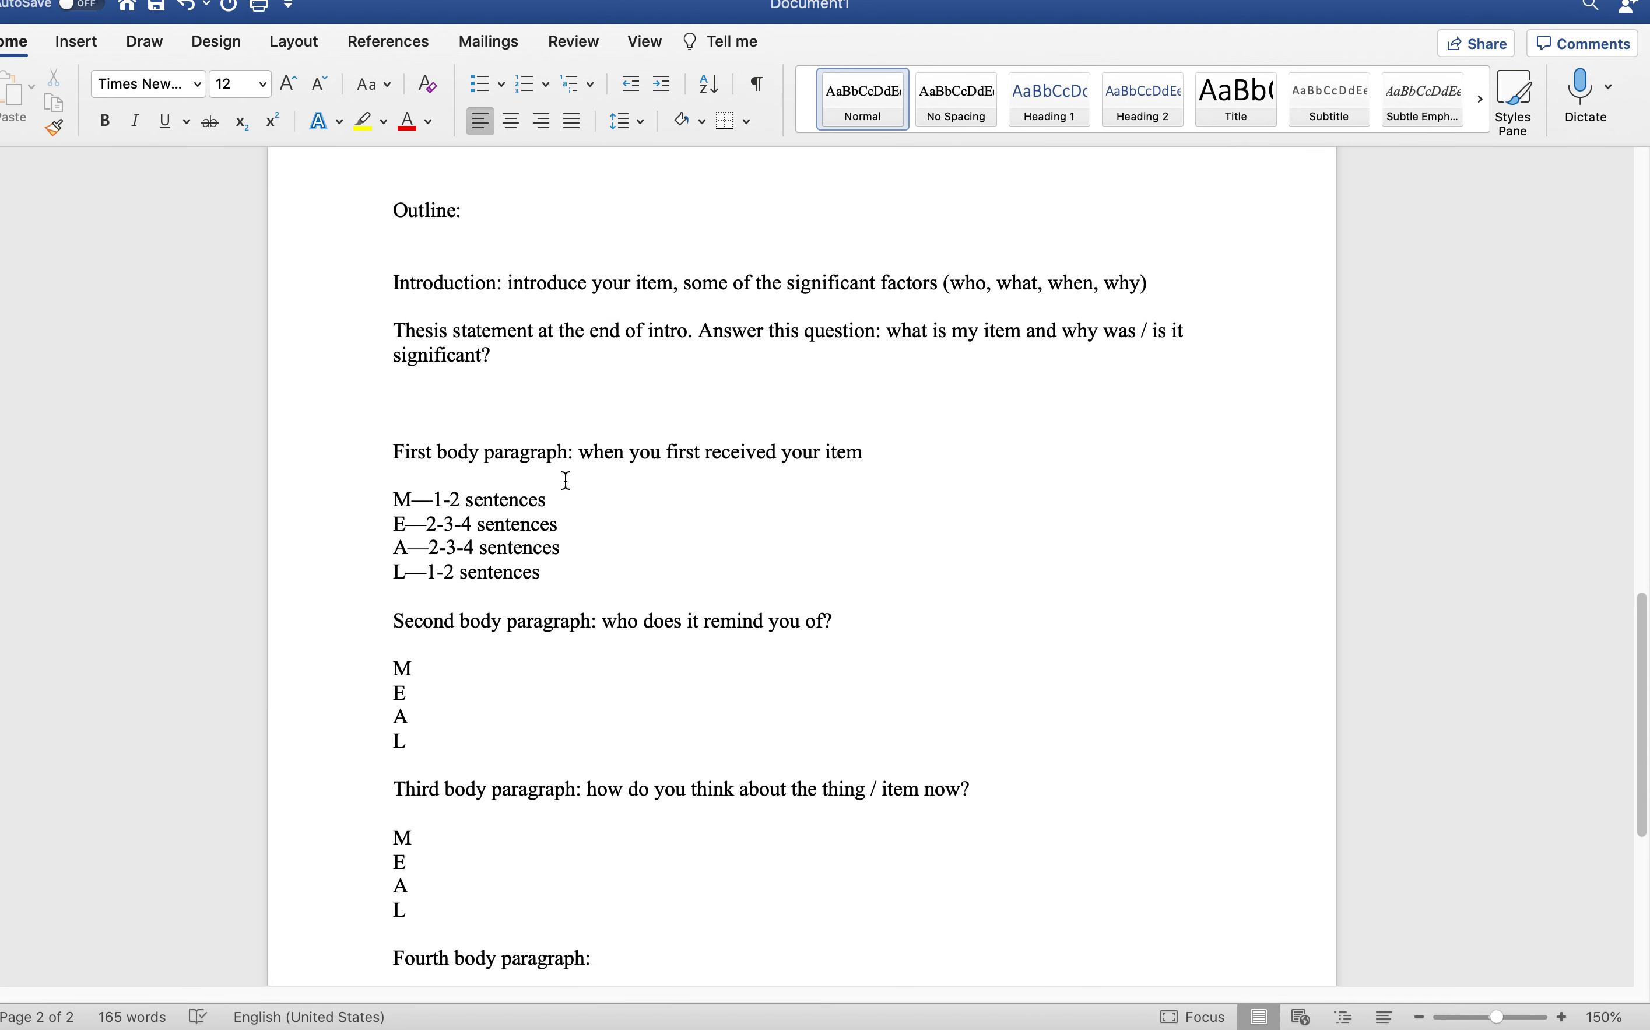
{"action": "scroll", "coordinate": [566, 480], "scroll_direction": "up", "scroll_amount": 4}
{"action": "scroll", "coordinate": [568, 484], "scroll_direction": "up", "scroll_amount": 1}
{"action": "scroll", "coordinate": [570, 495], "scroll_direction": "down", "scroll_amount": 4}
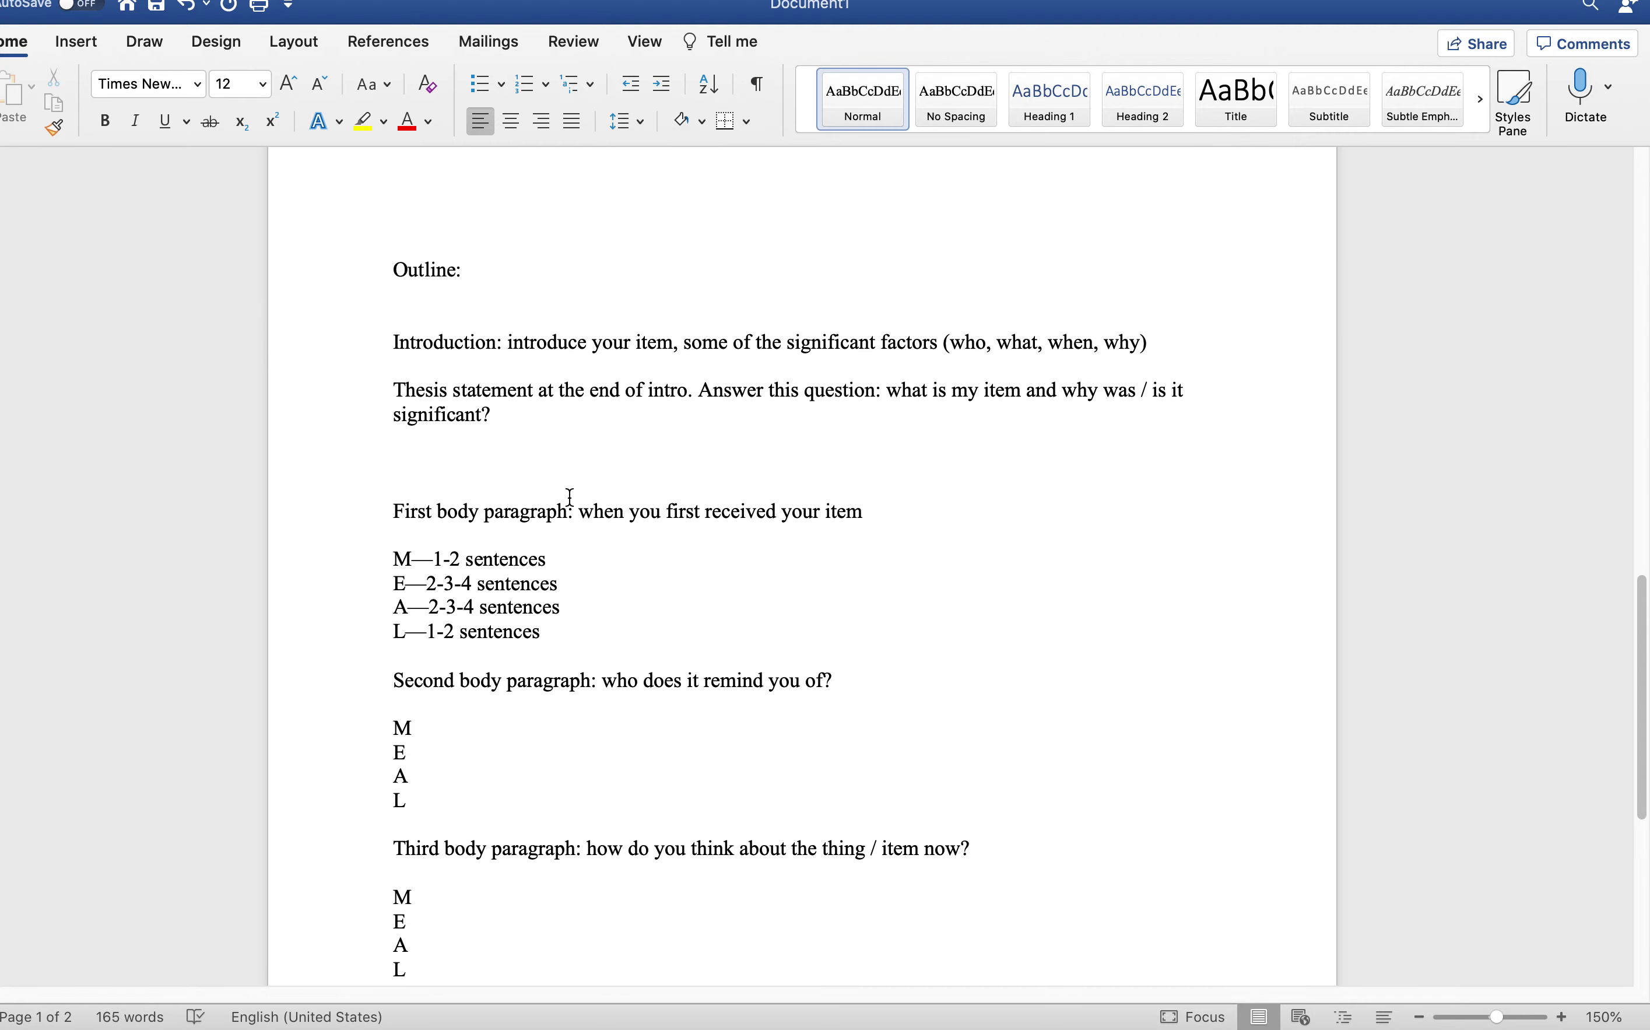
{"action": "scroll", "coordinate": [571, 496], "scroll_direction": "down", "scroll_amount": 8}
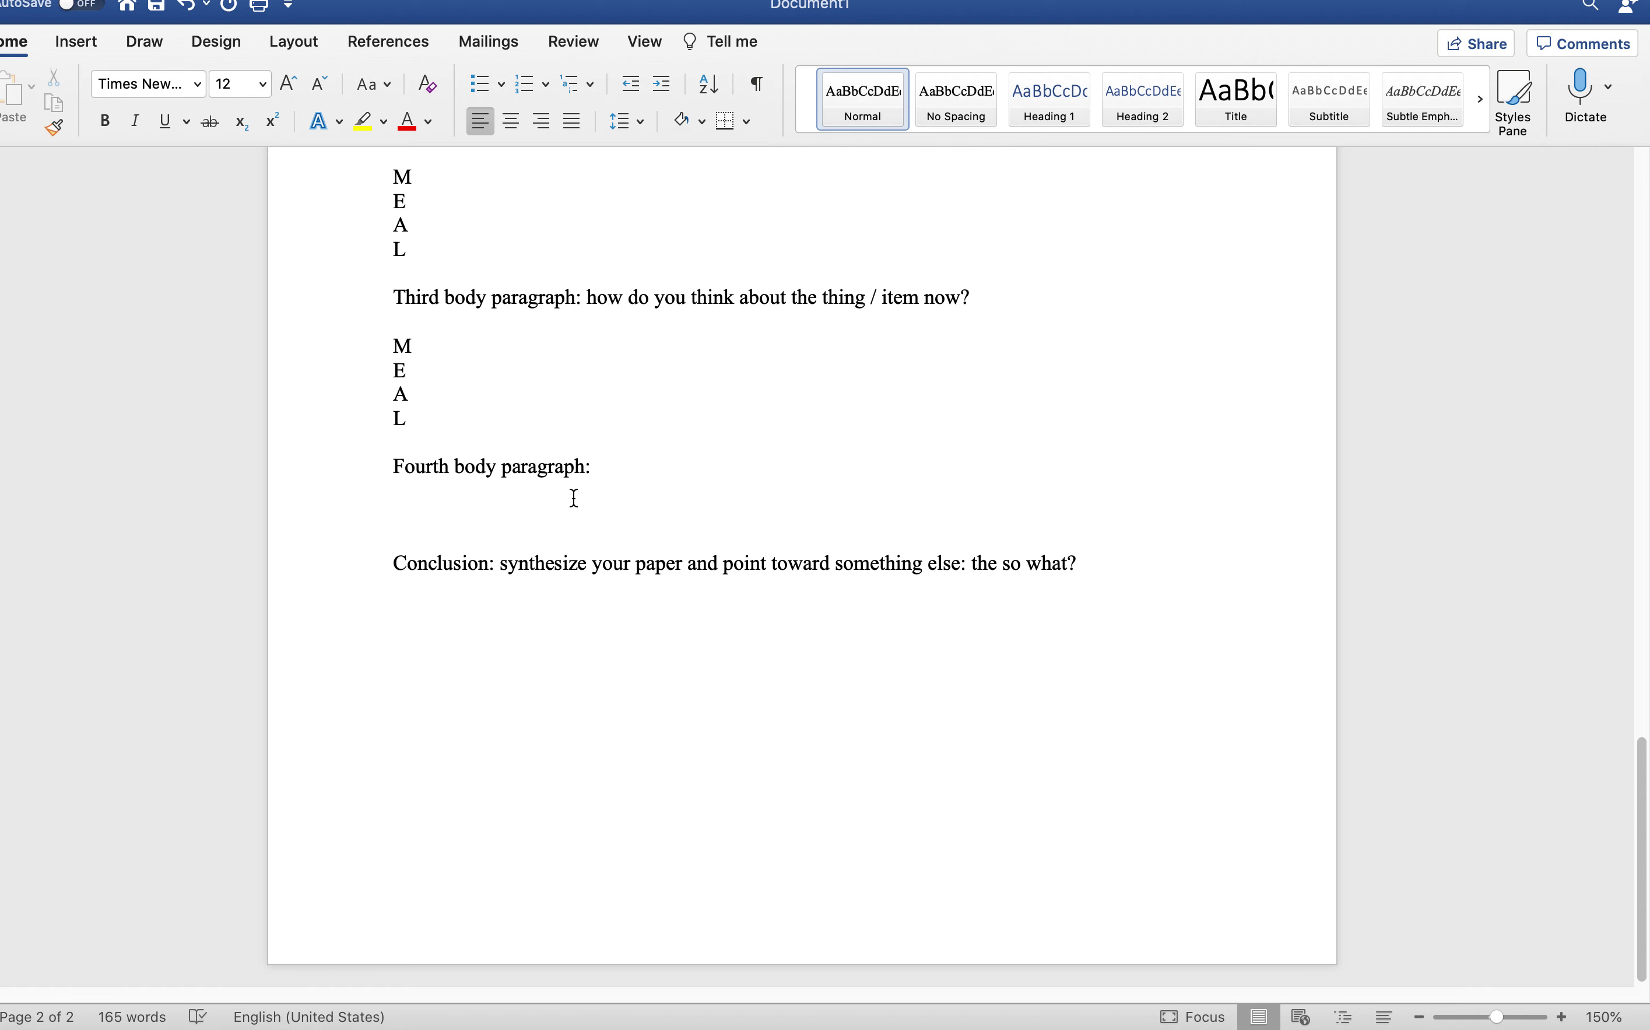
{"action": "left_click", "coordinate": [537, 590]}
{"action": "scroll", "coordinate": [537, 612], "scroll_direction": "up", "scroll_amount": 6}
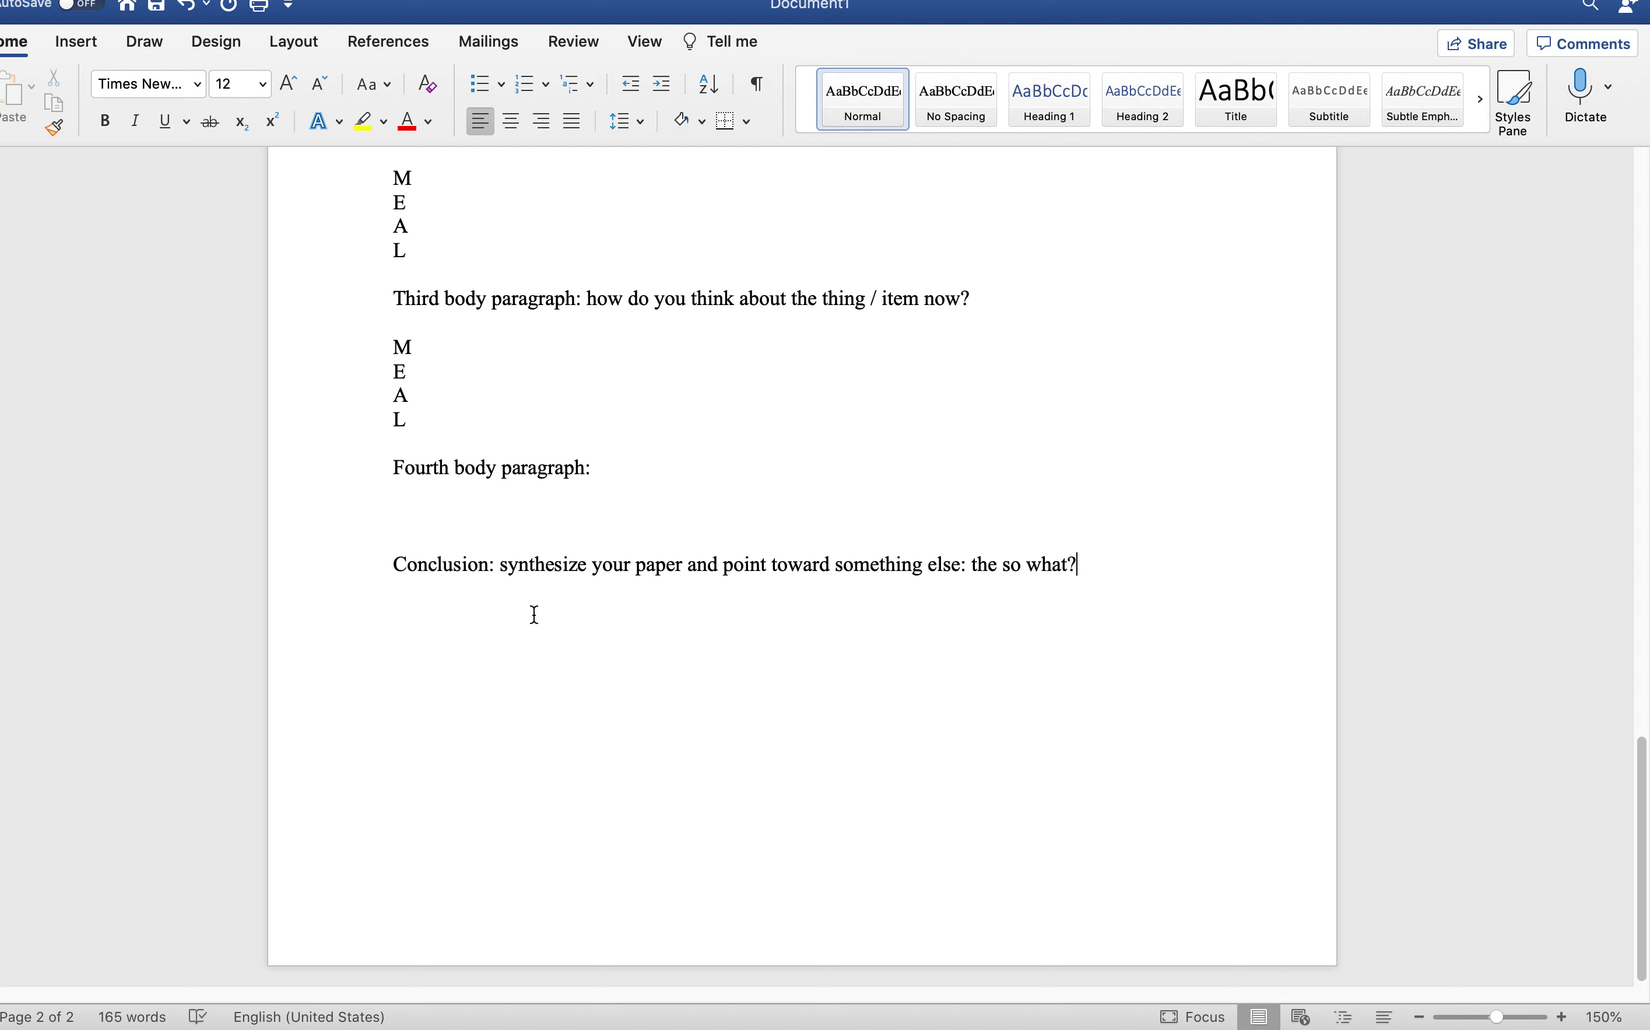
{"action": "scroll", "coordinate": [540, 612], "scroll_direction": "up", "scroll_amount": 8}
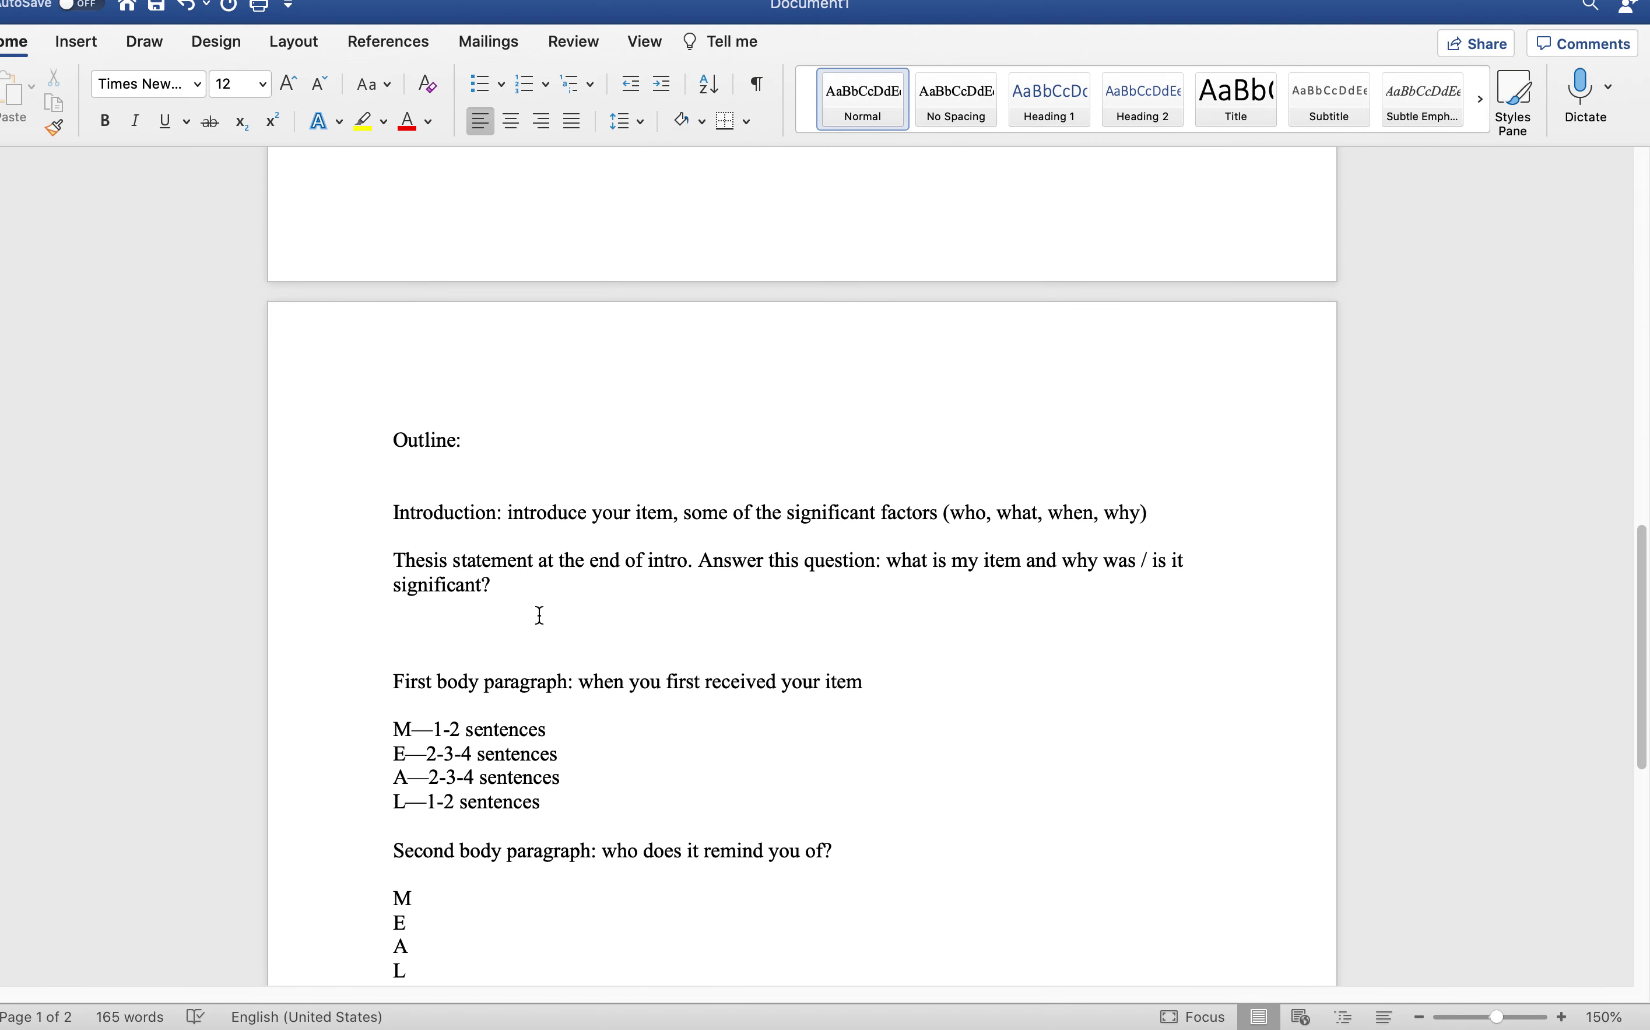
{"action": "scroll", "coordinate": [538, 611], "scroll_direction": "up", "scroll_amount": 20}
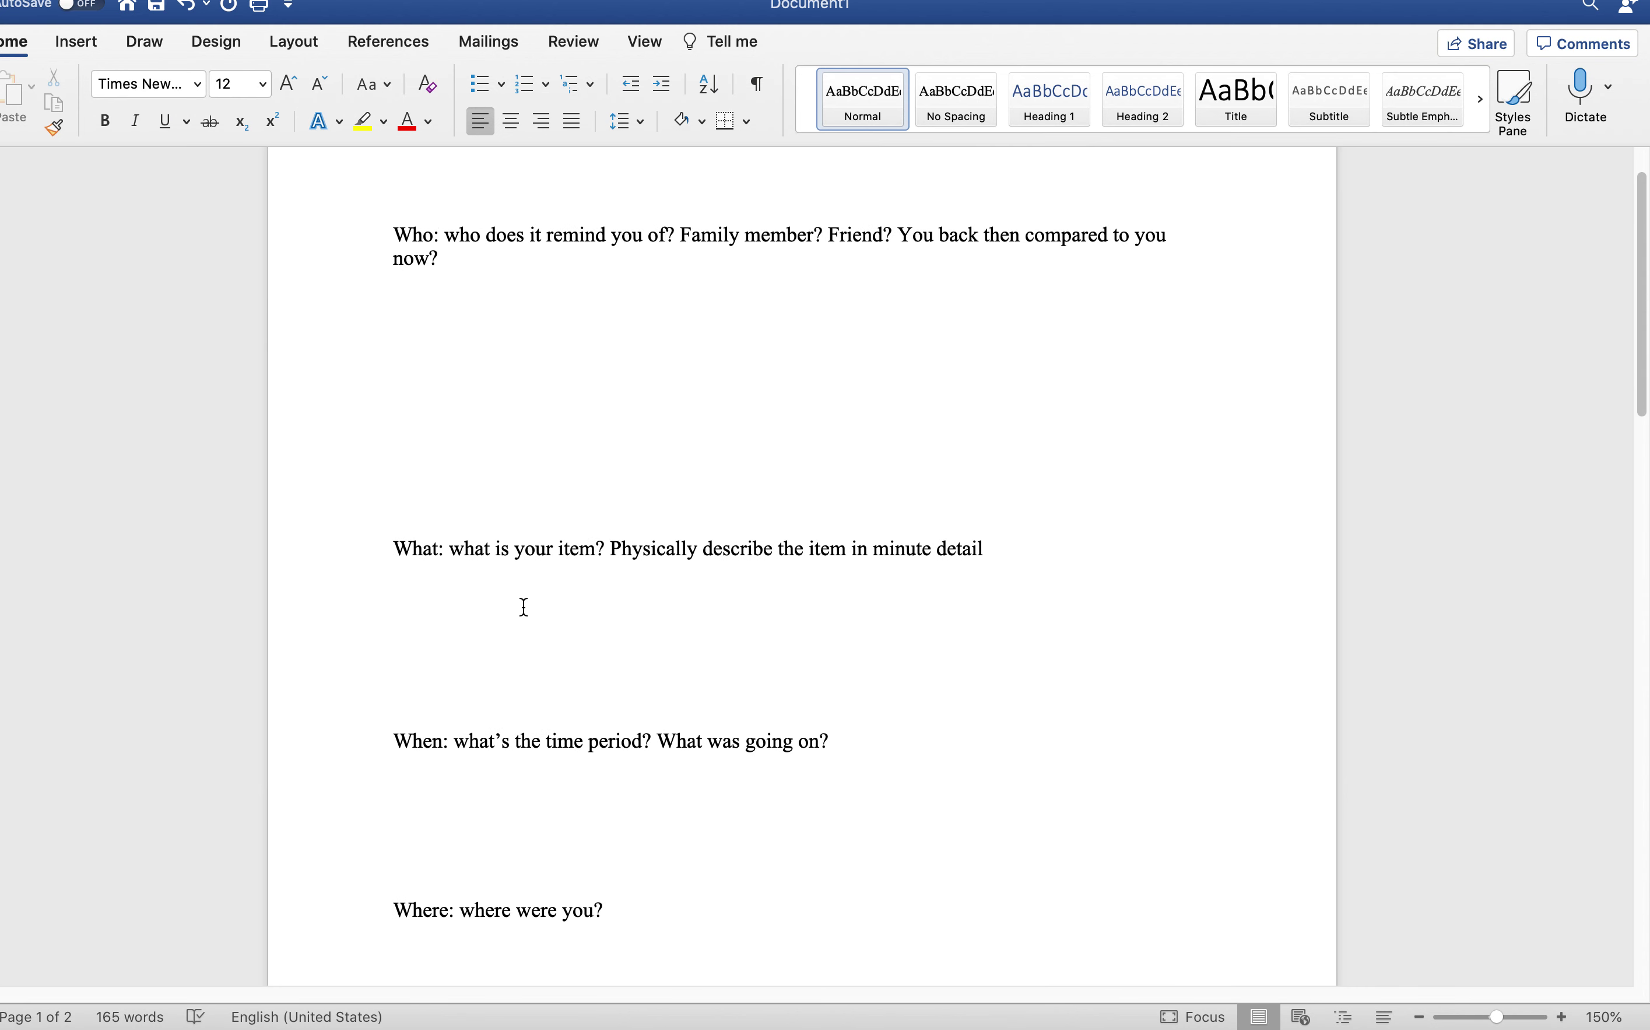
{"action": "scroll", "coordinate": [525, 607], "scroll_direction": "up", "scroll_amount": 2}
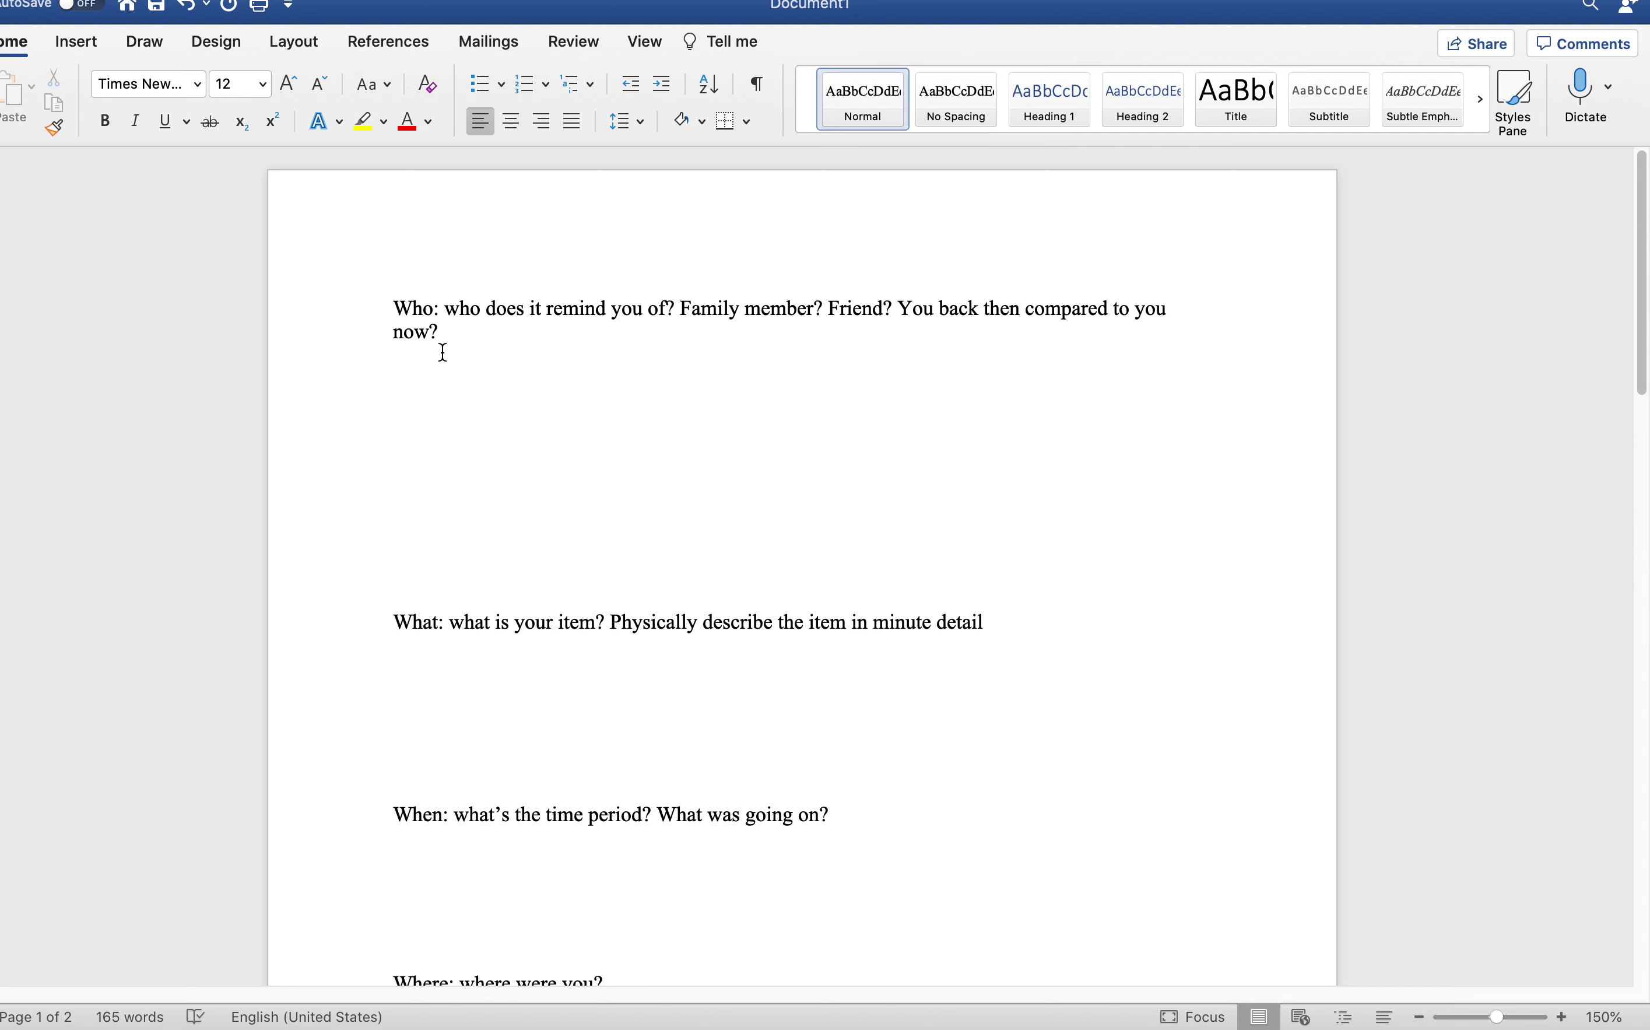
{"action": "scroll", "coordinate": [472, 487], "scroll_direction": "down", "scroll_amount": 2}
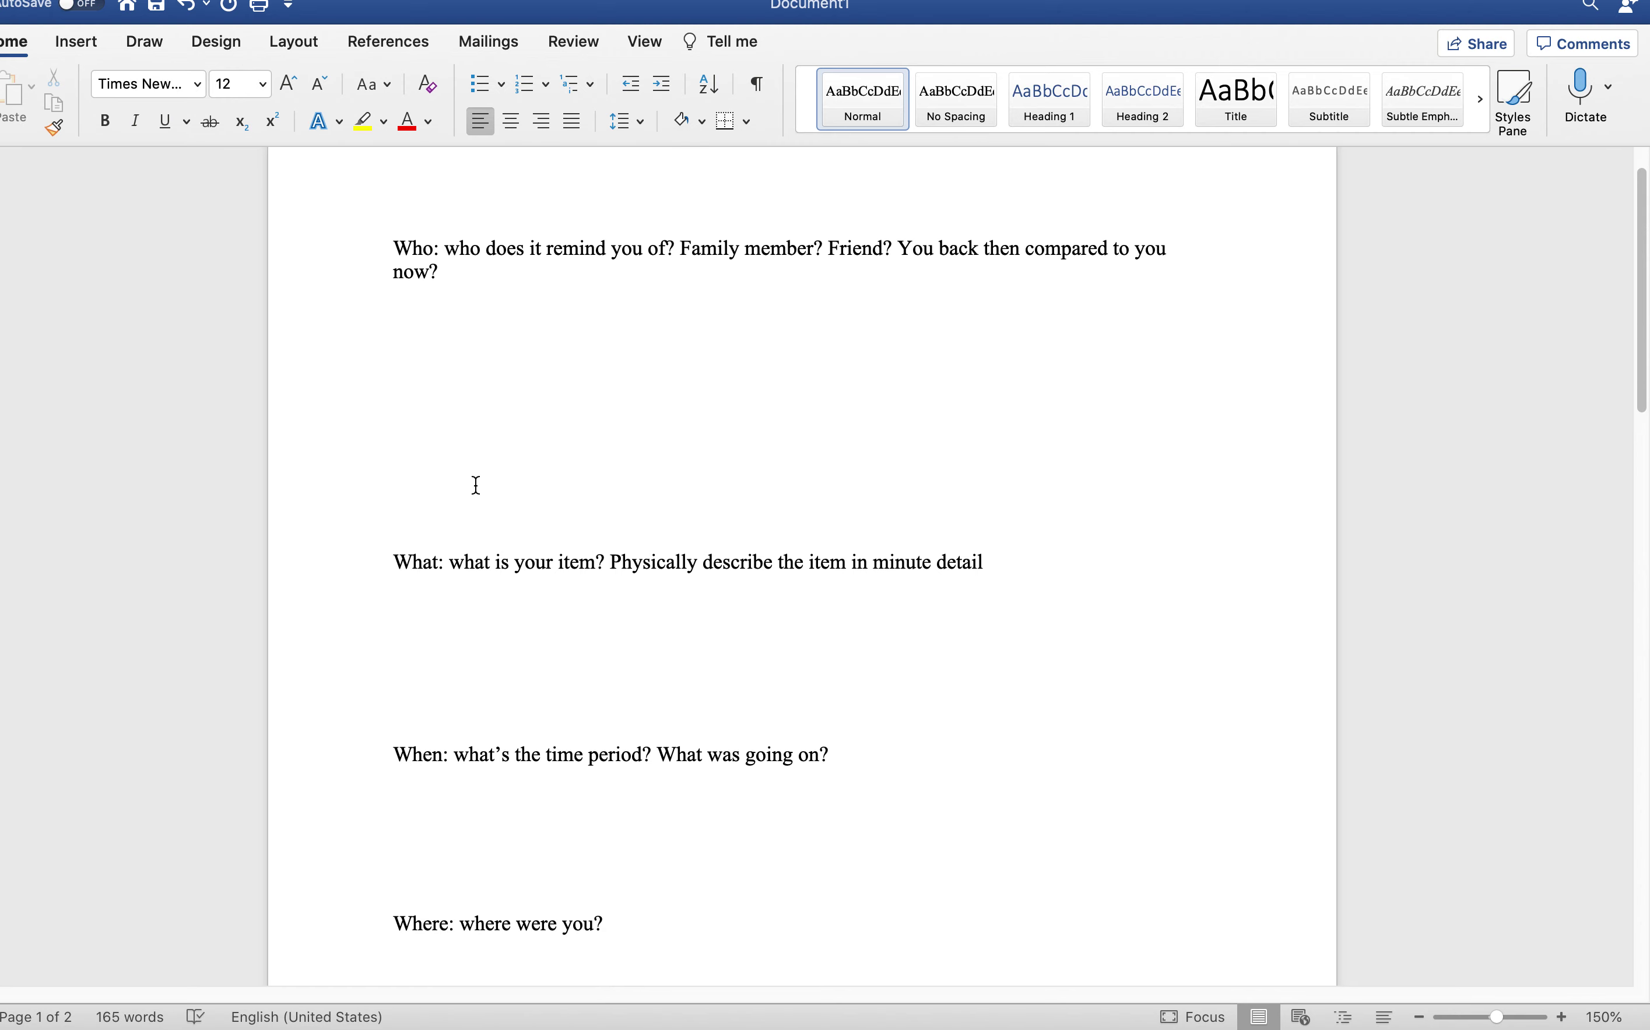
{"action": "scroll", "coordinate": [477, 485], "scroll_direction": "down", "scroll_amount": 15}
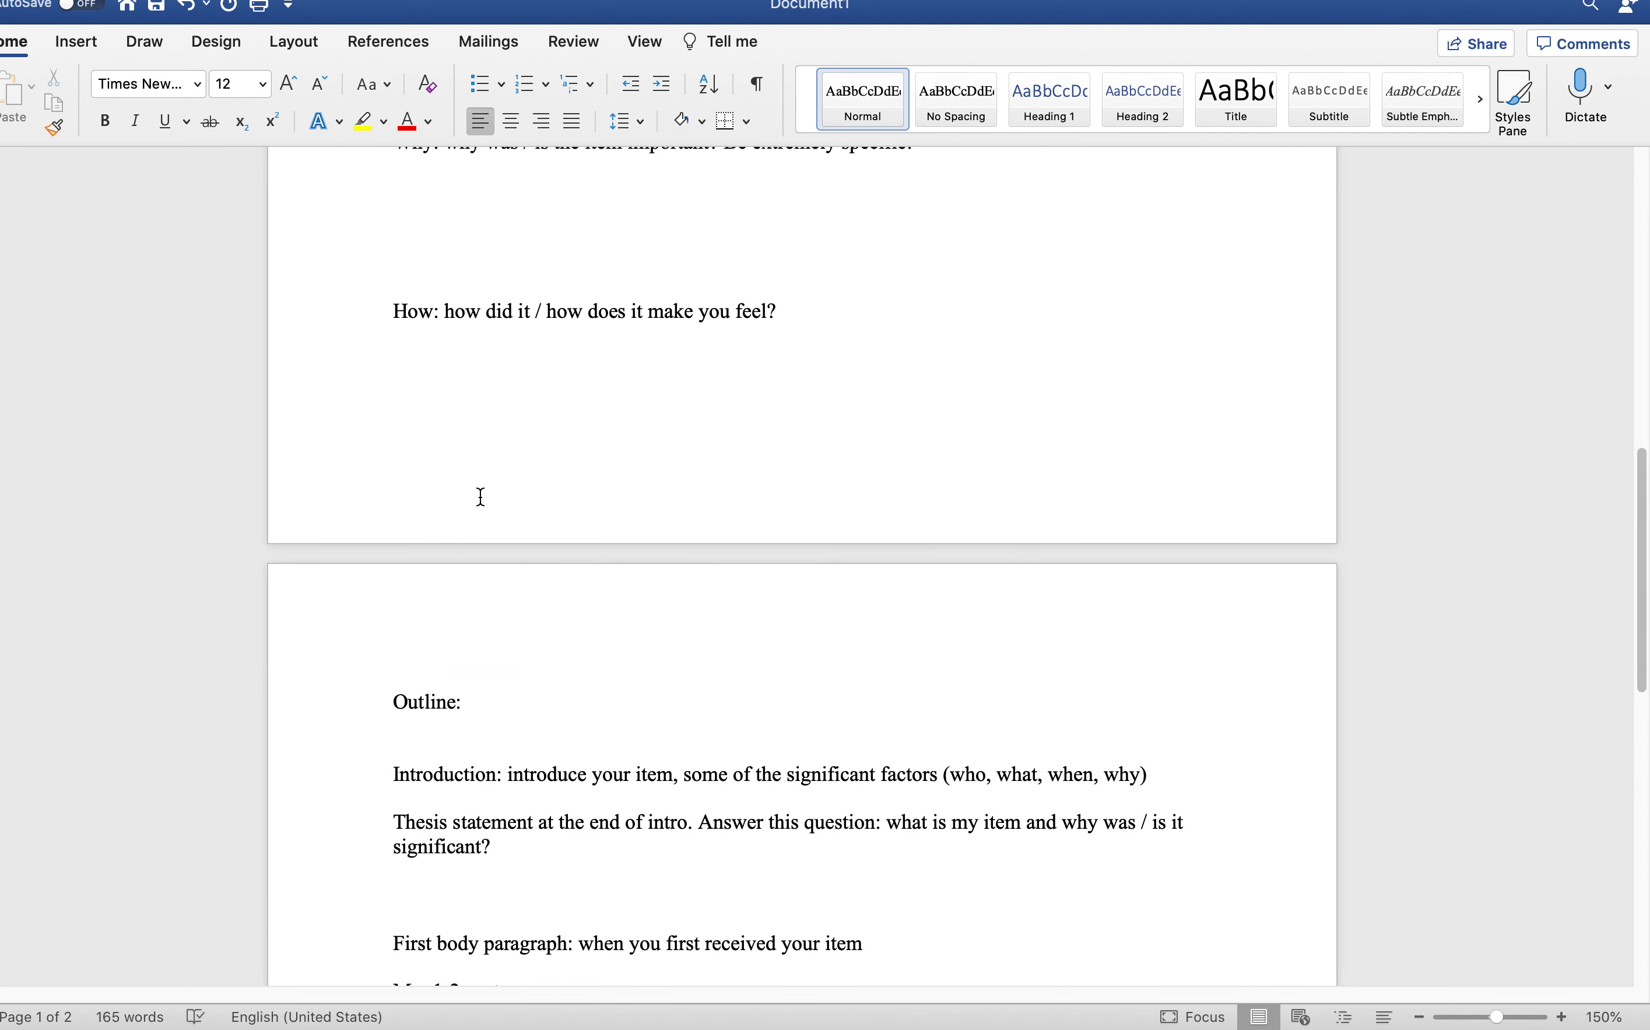
{"action": "scroll", "coordinate": [481, 496], "scroll_direction": "down", "scroll_amount": 14}
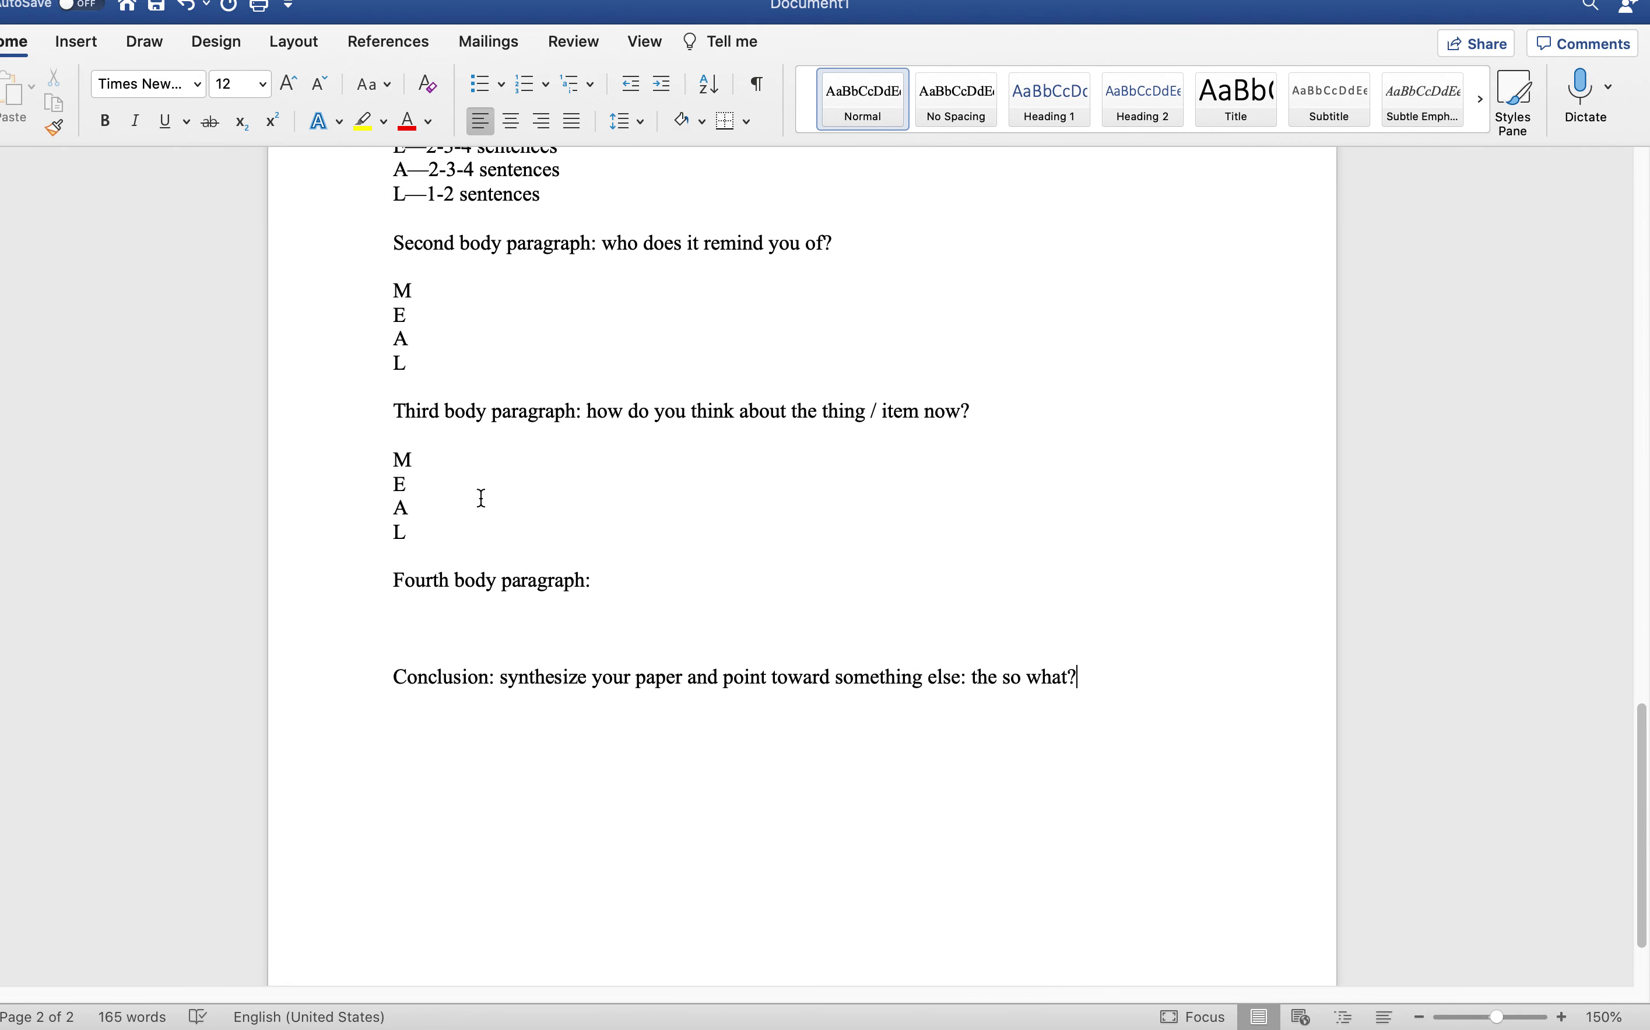
{"action": "scroll", "coordinate": [482, 498], "scroll_direction": "down", "scroll_amount": 2}
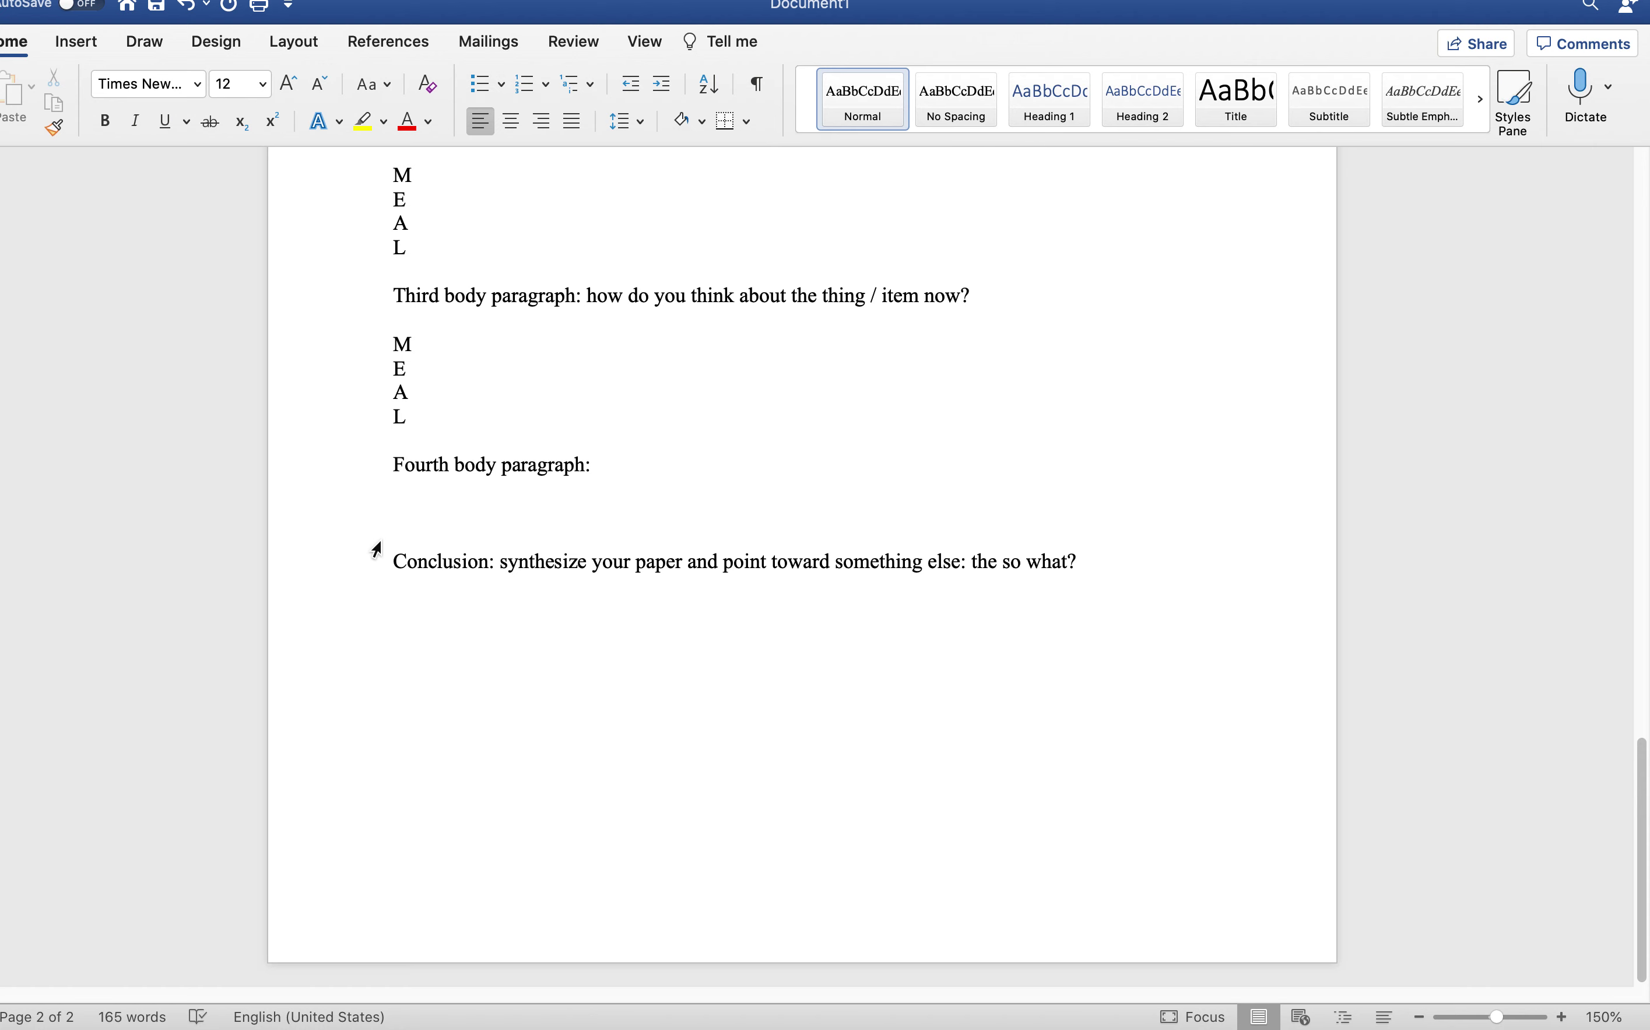
Step: Type the note 'Start he drafting phase.......' on a new line below the Conclusion
{"action": "key", "text": "Return"}
{"action": "type", "text": "Start he drafting p"}
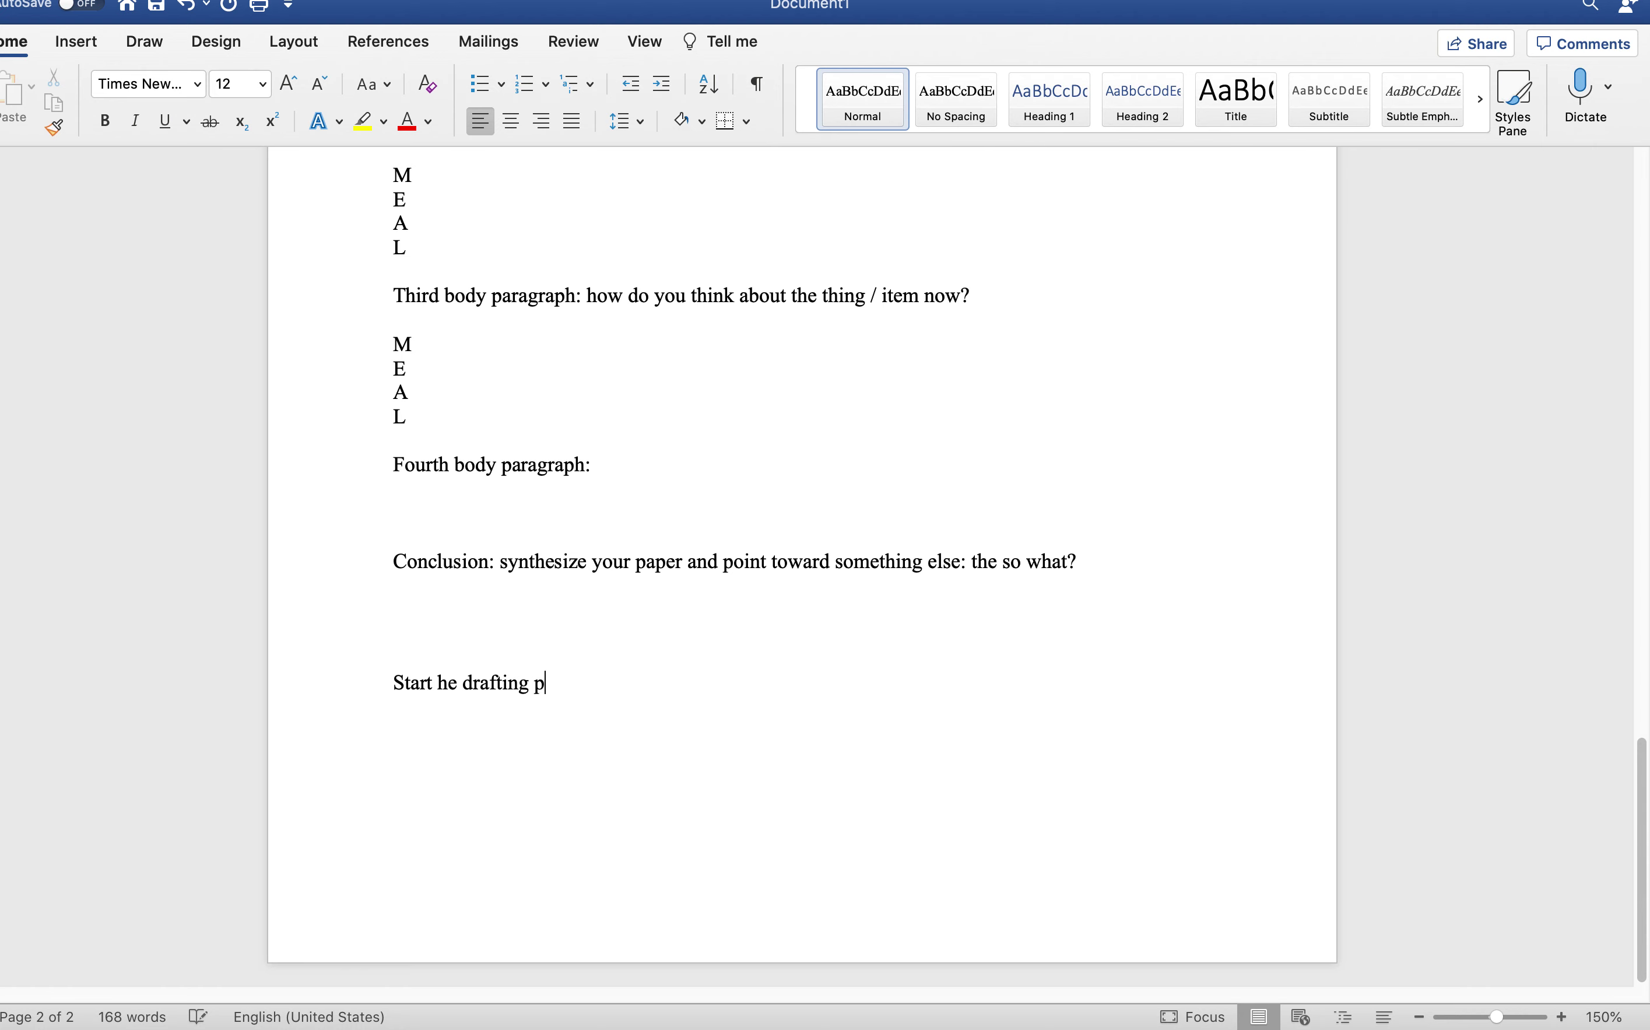
{"action": "type", "text": "hase......."}
{"action": "scroll", "coordinate": [756, 725], "scroll_direction": "up", "scroll_amount": 15}
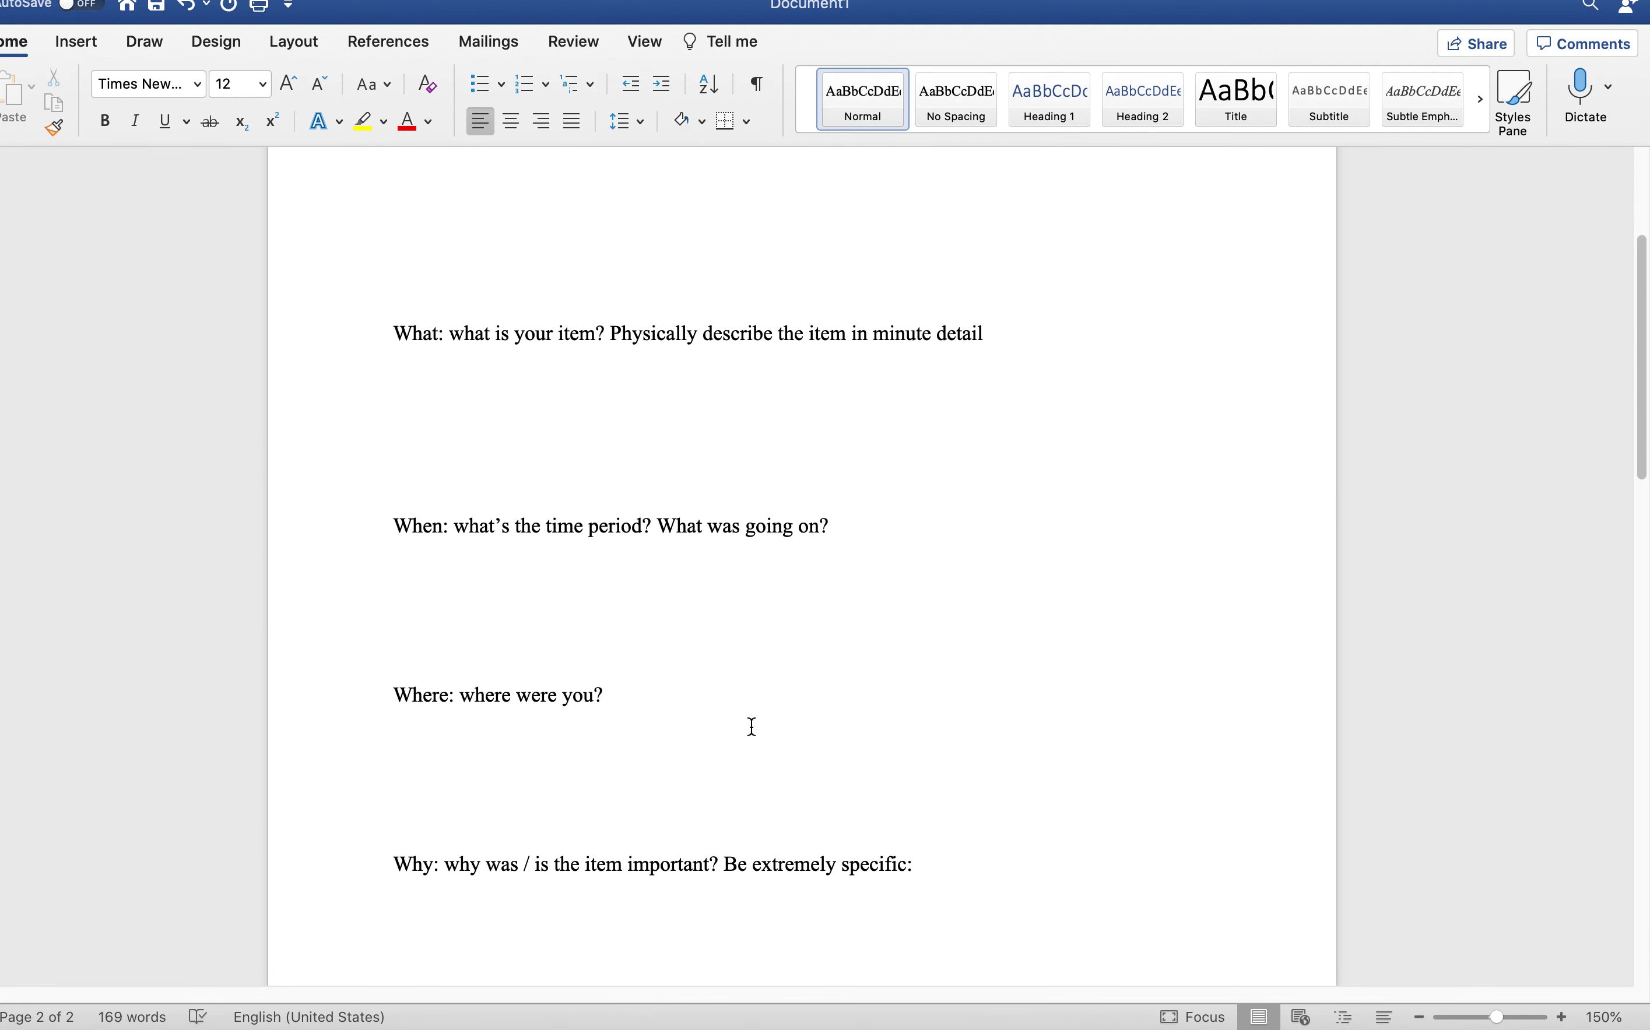
{"action": "scroll", "coordinate": [752, 725], "scroll_direction": "up", "scroll_amount": 5}
{"action": "scroll", "coordinate": [372, 361], "scroll_direction": "down", "scroll_amount": 4}
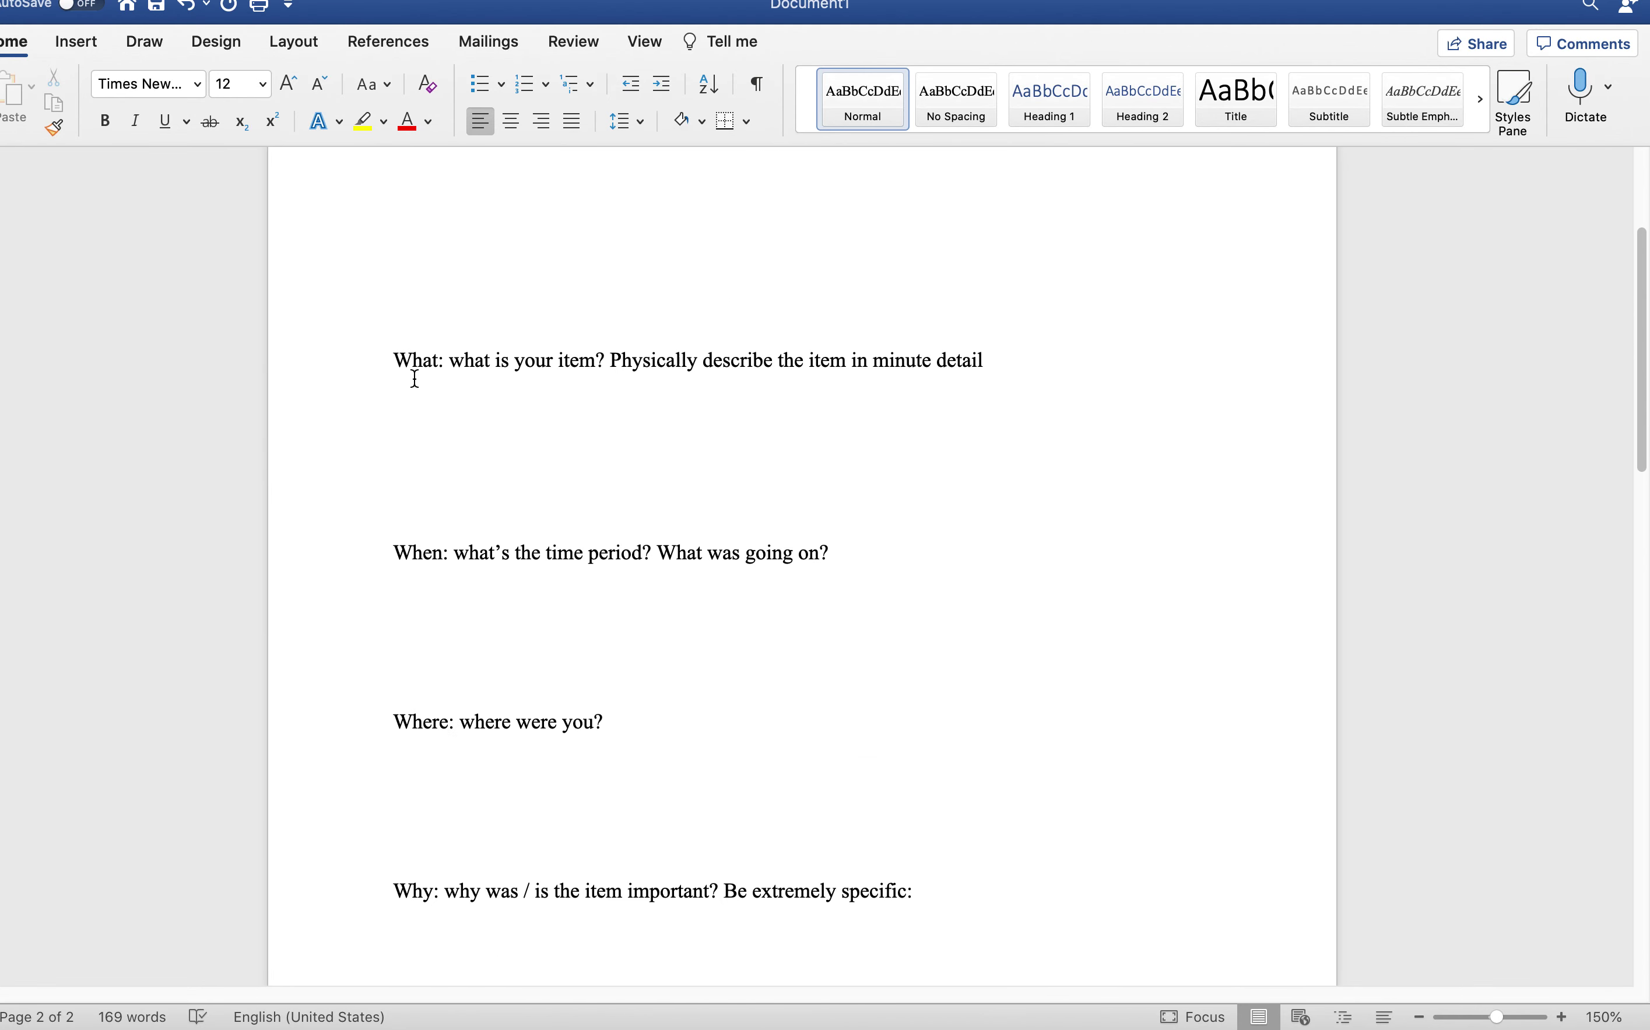
{"action": "scroll", "coordinate": [415, 379], "scroll_direction": "down", "scroll_amount": 20}
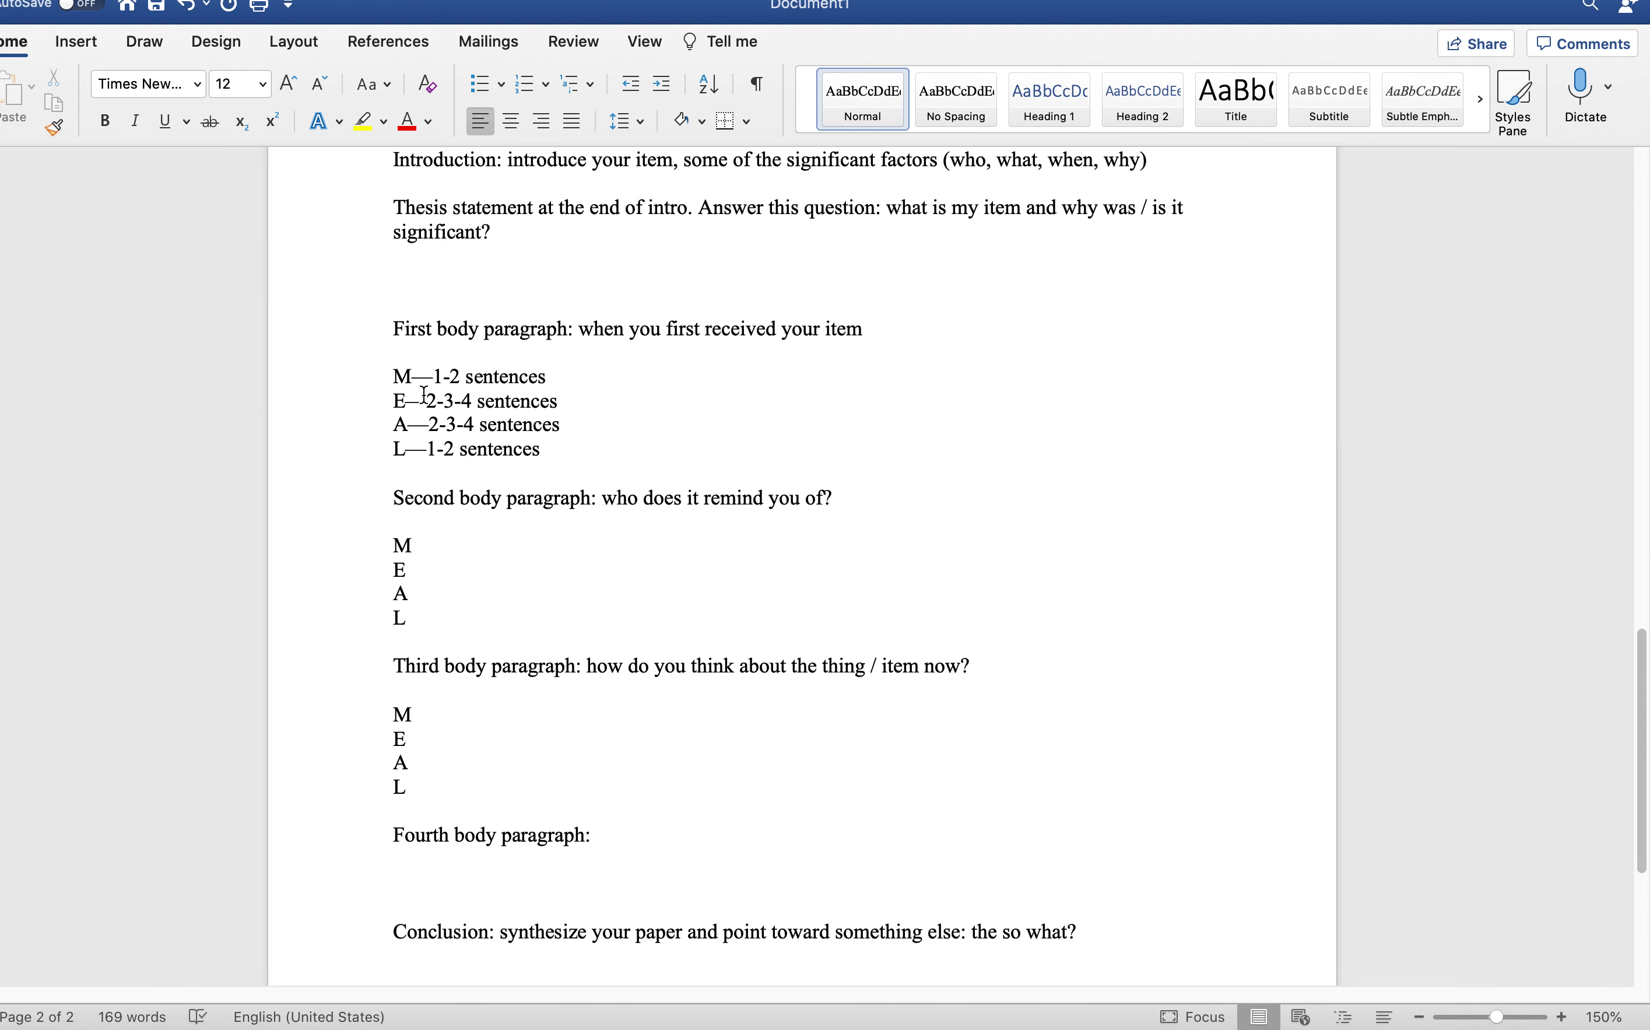
{"action": "scroll", "coordinate": [425, 394], "scroll_direction": "down", "scroll_amount": 5}
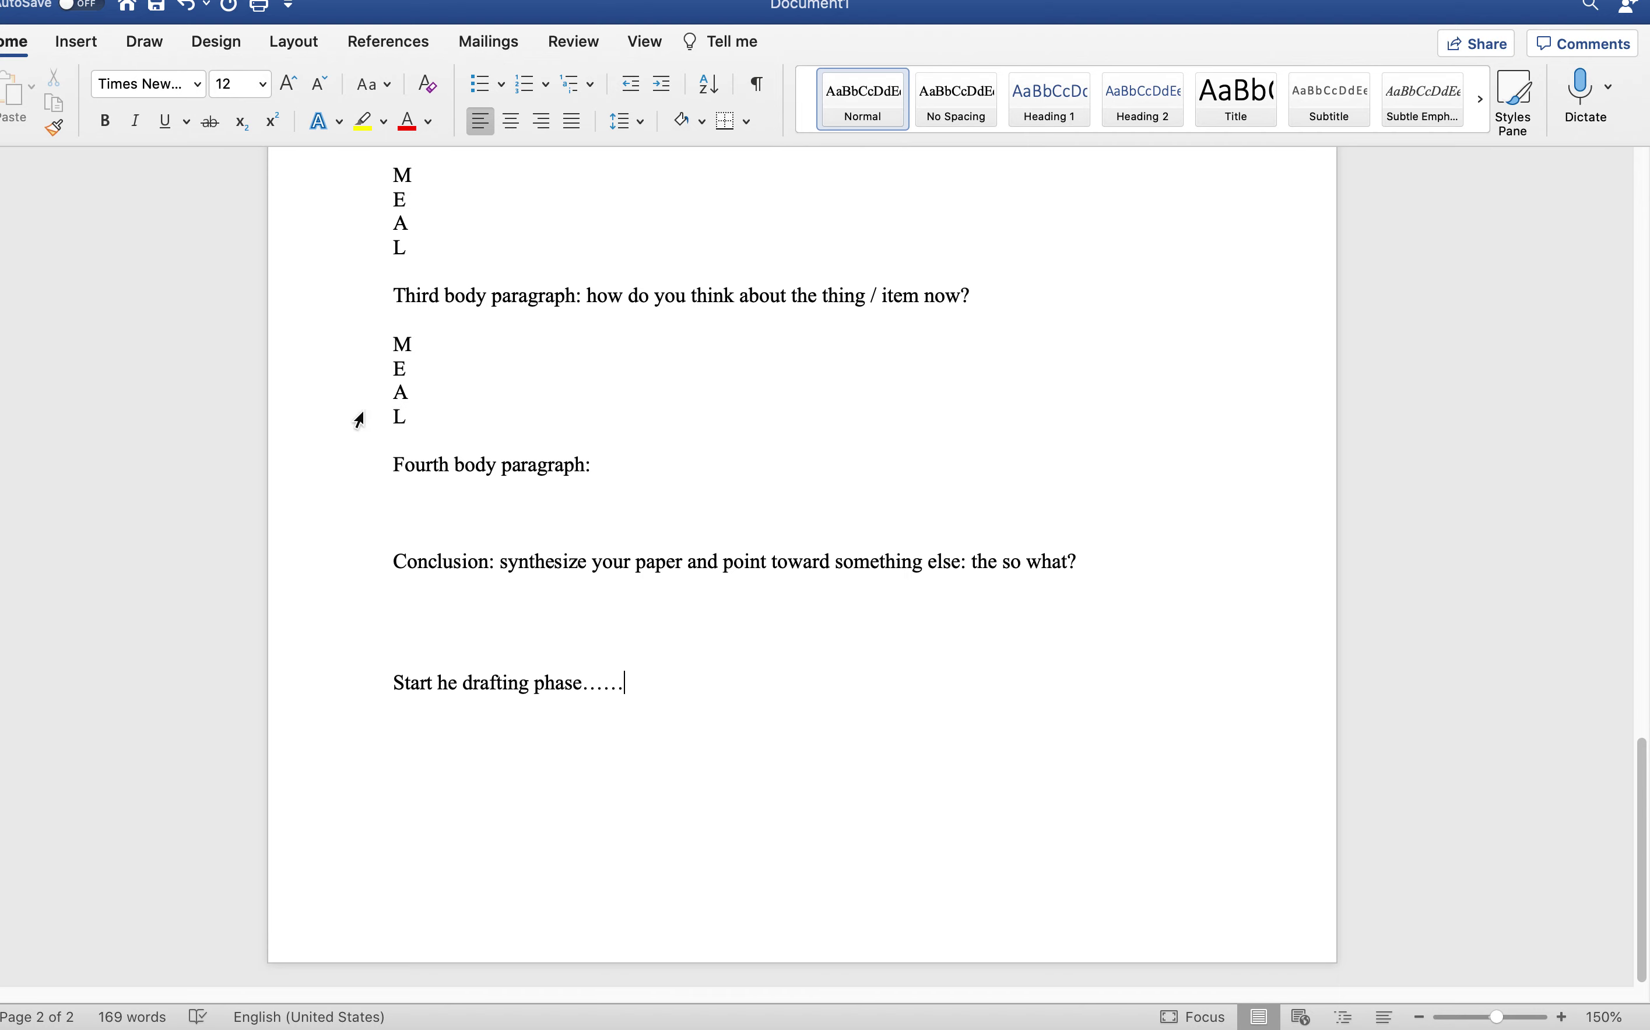
{"action": "scroll", "coordinate": [417, 439], "scroll_direction": "up", "scroll_amount": 5}
{"action": "scroll", "coordinate": [421, 442], "scroll_direction": "up", "scroll_amount": 20}
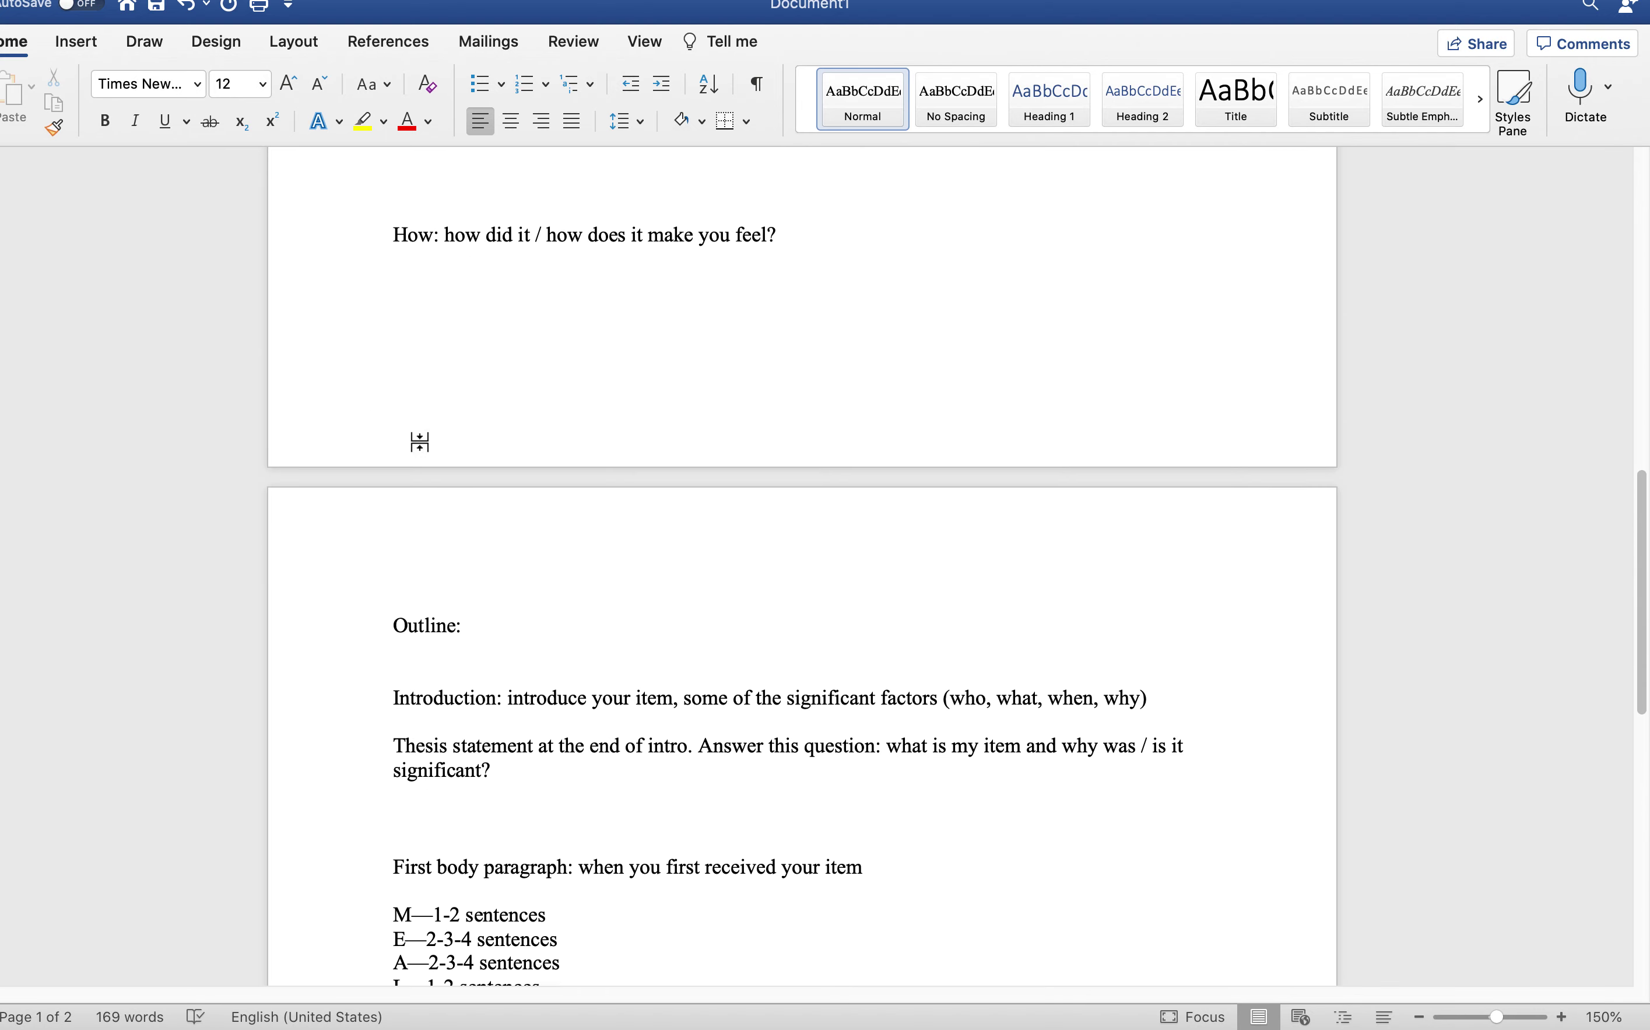
{"action": "scroll", "coordinate": [441, 436], "scroll_direction": "up", "scroll_amount": 4}
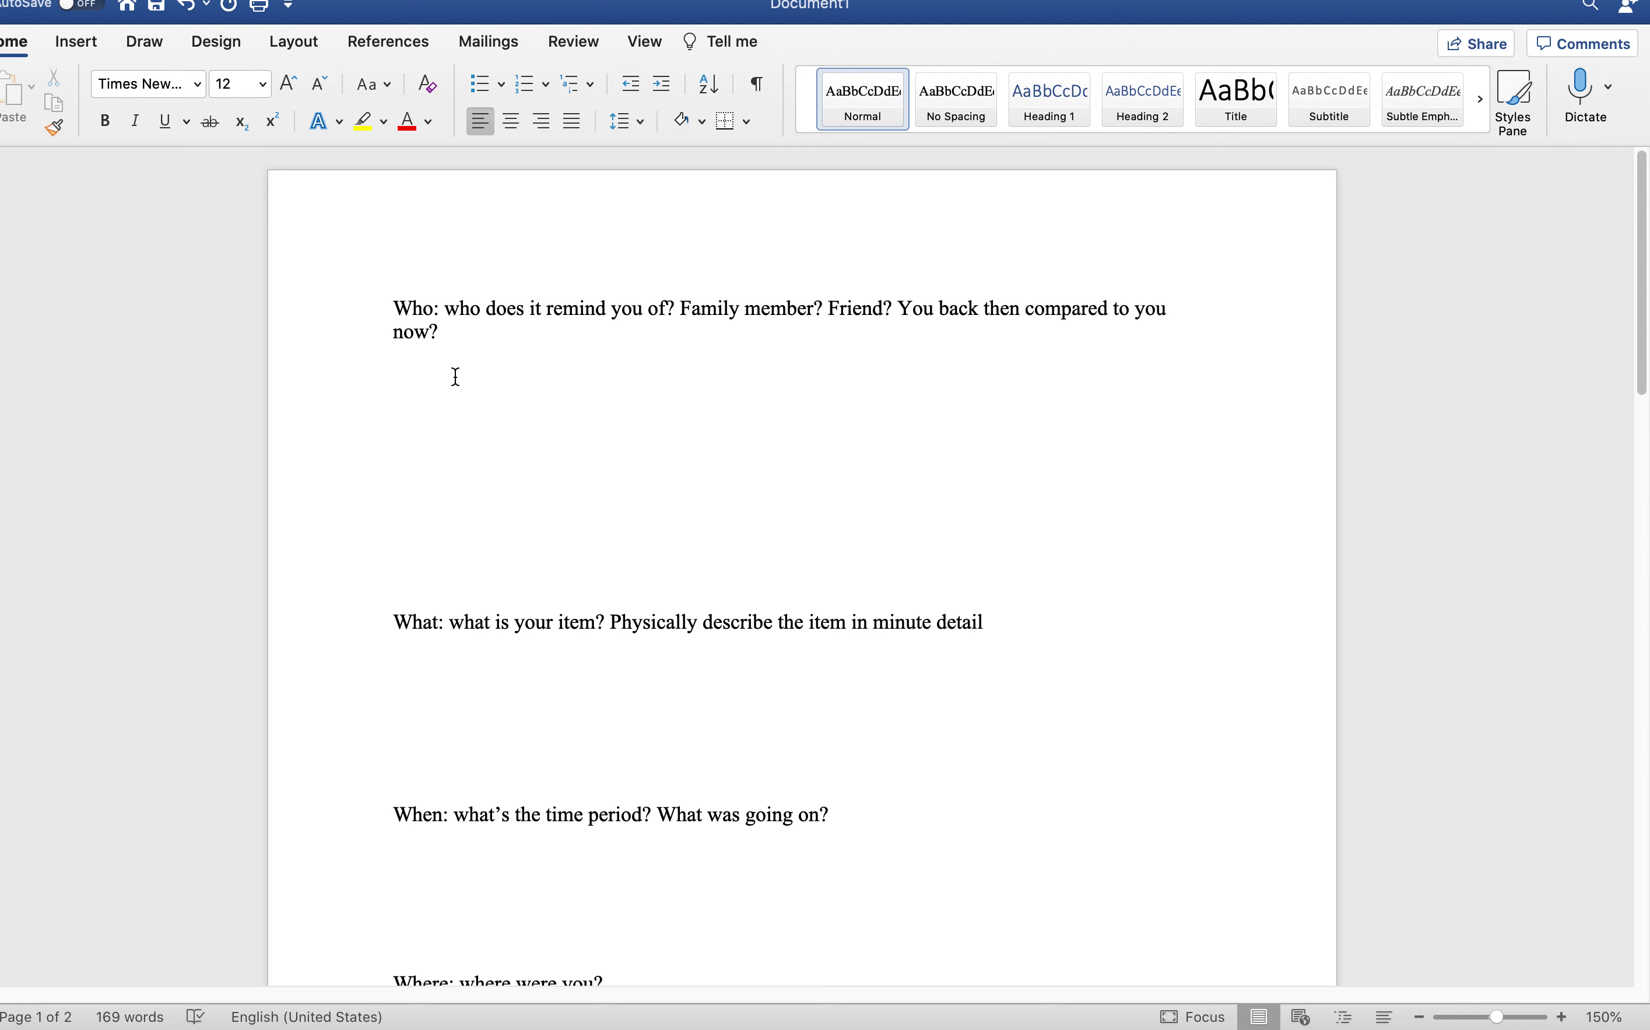
{"action": "scroll", "coordinate": [545, 443], "scroll_direction": "down", "scroll_amount": 3}
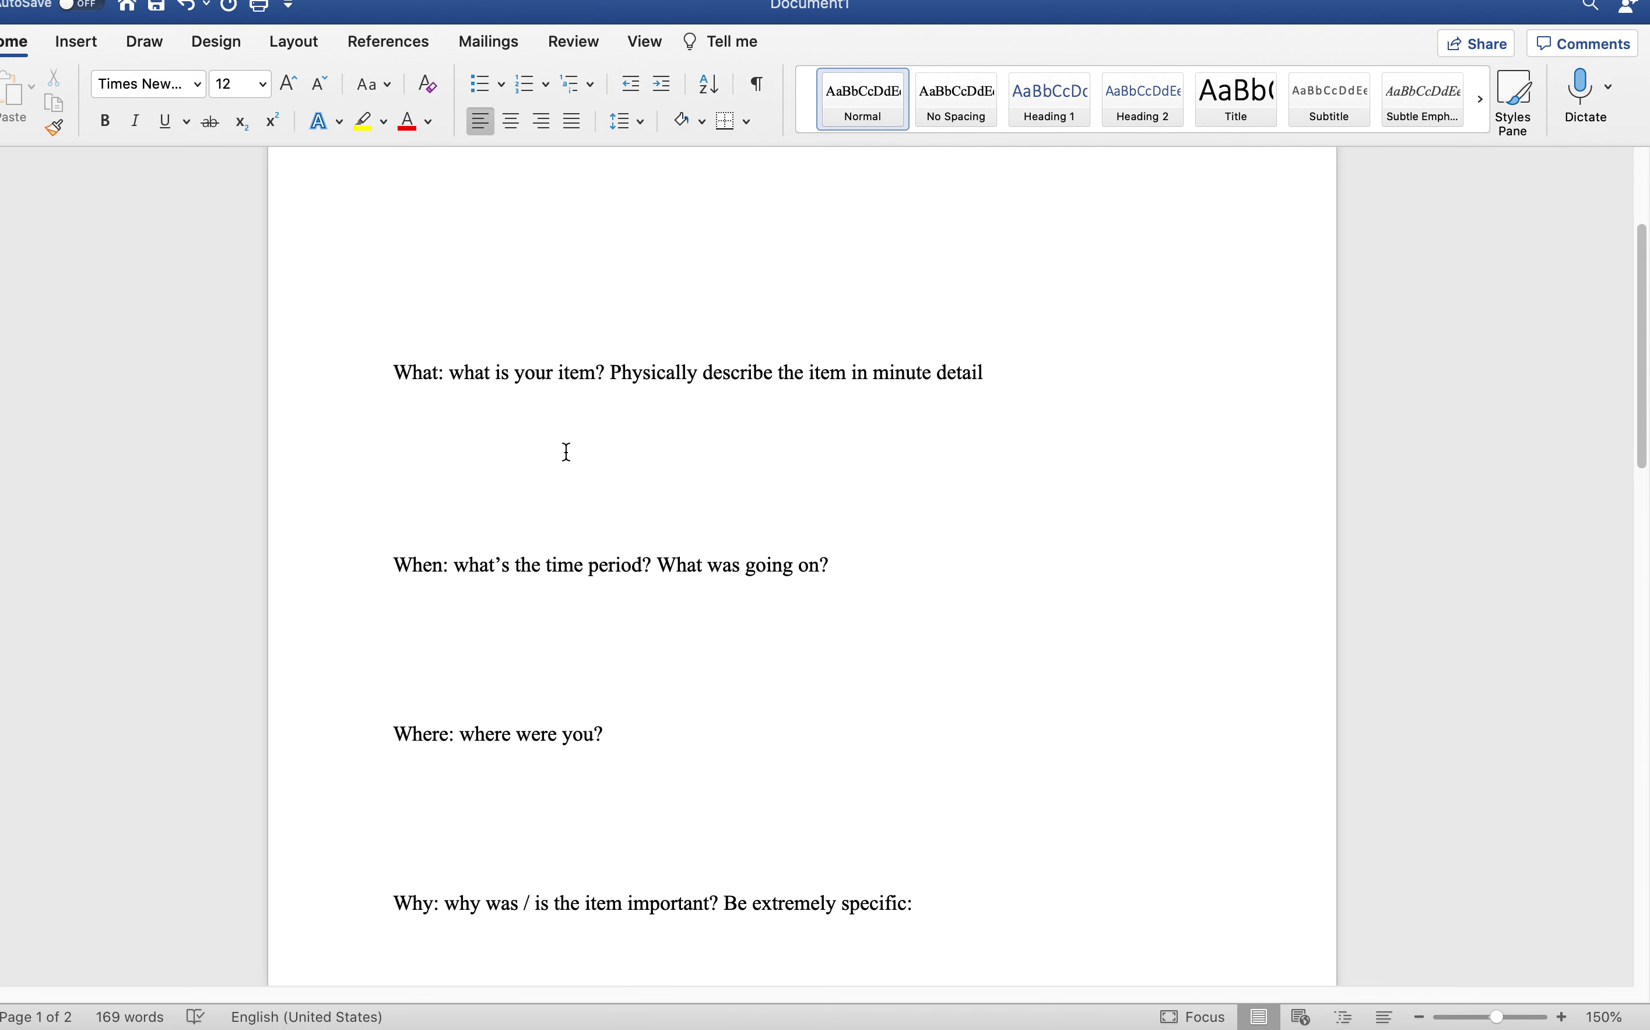
{"action": "scroll", "coordinate": [531, 463], "scroll_direction": "down", "scroll_amount": 7}
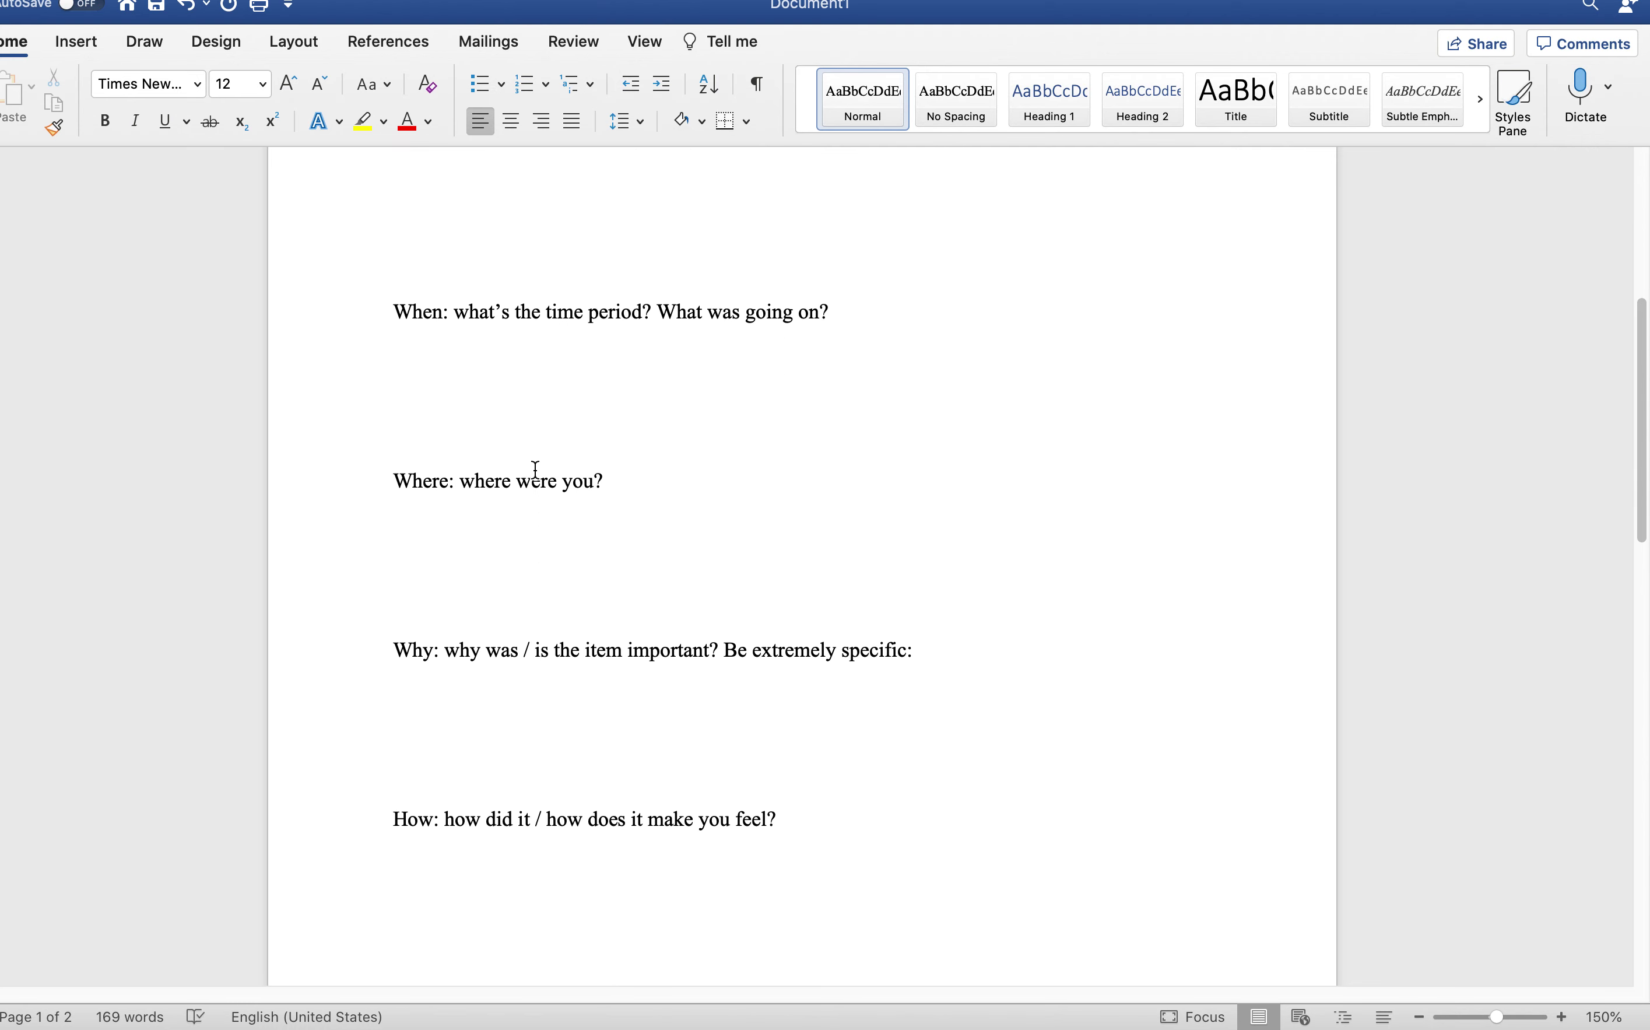
{"action": "scroll", "coordinate": [537, 466], "scroll_direction": "down", "scroll_amount": 17}
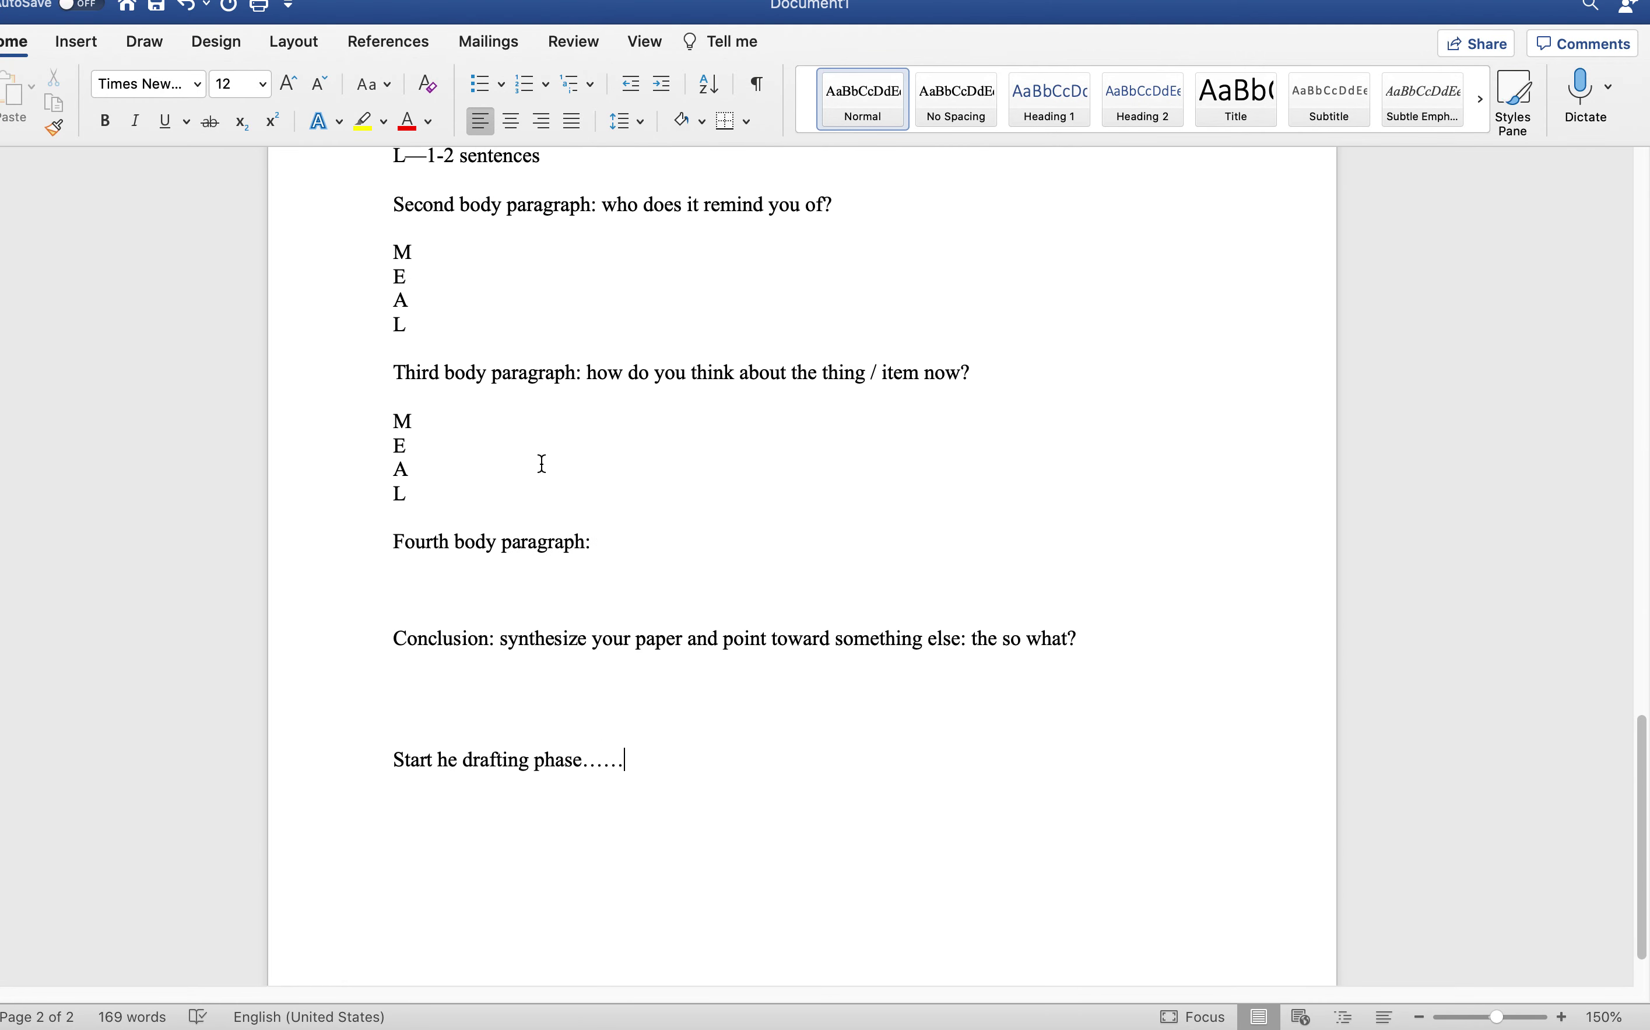
{"action": "scroll", "coordinate": [542, 463], "scroll_direction": "up", "scroll_amount": 18}
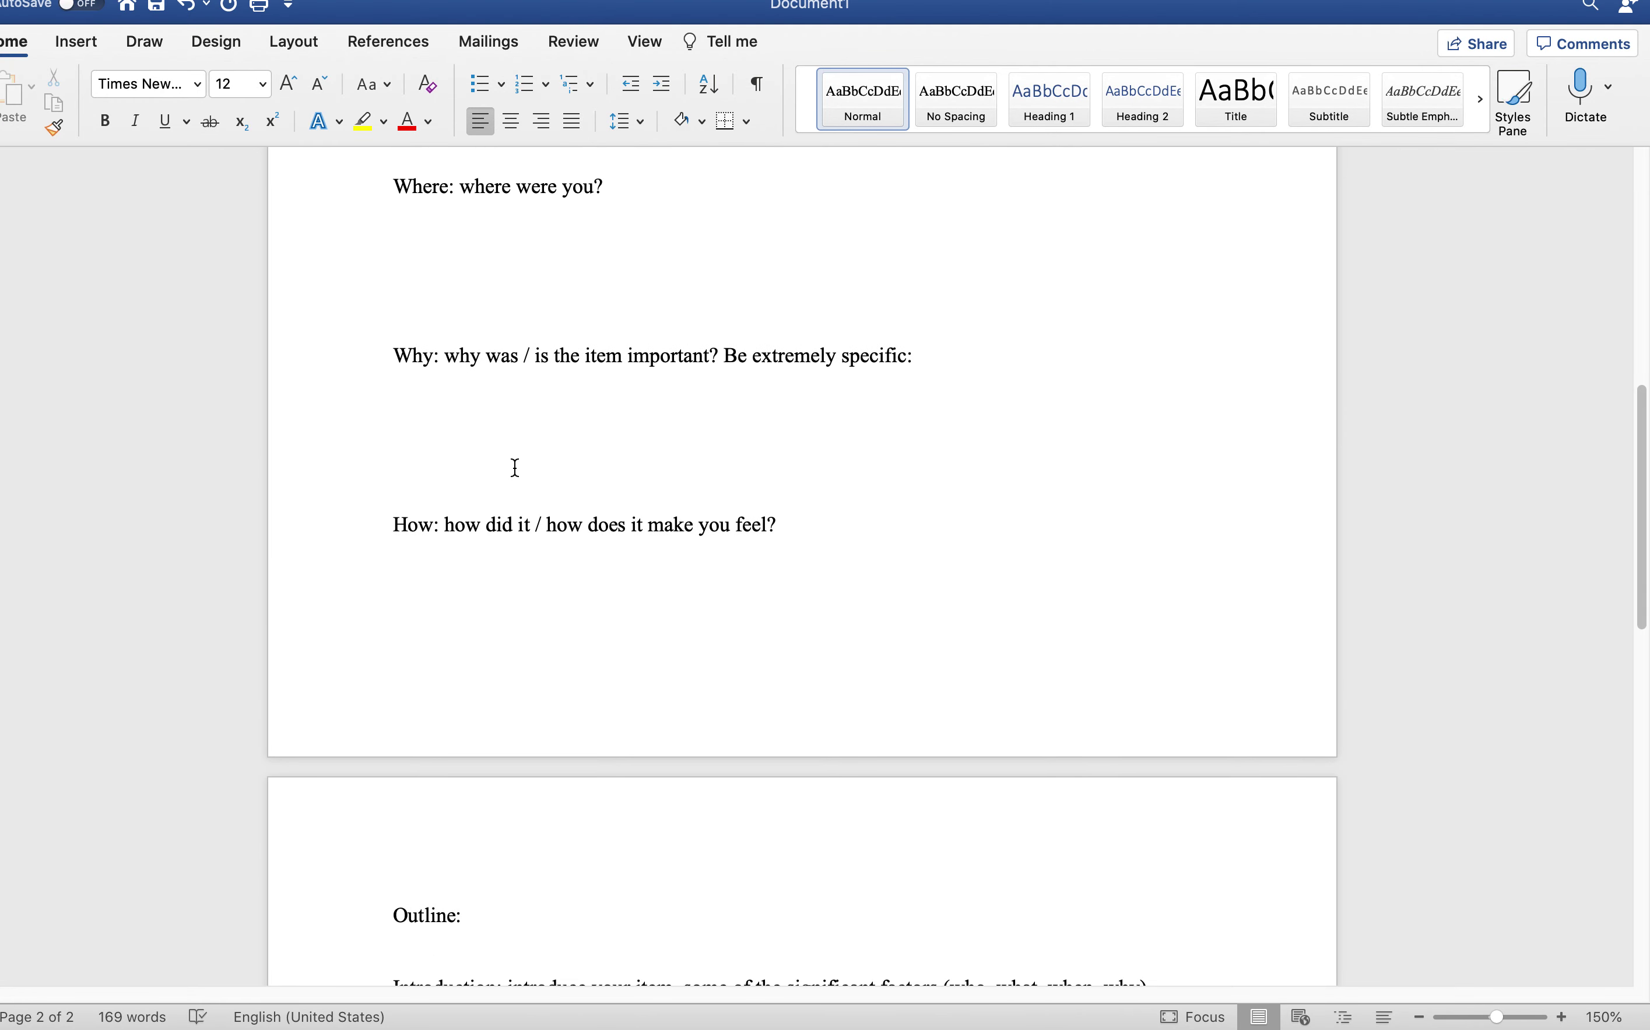
{"action": "scroll", "coordinate": [515, 470], "scroll_direction": "up", "scroll_amount": 5}
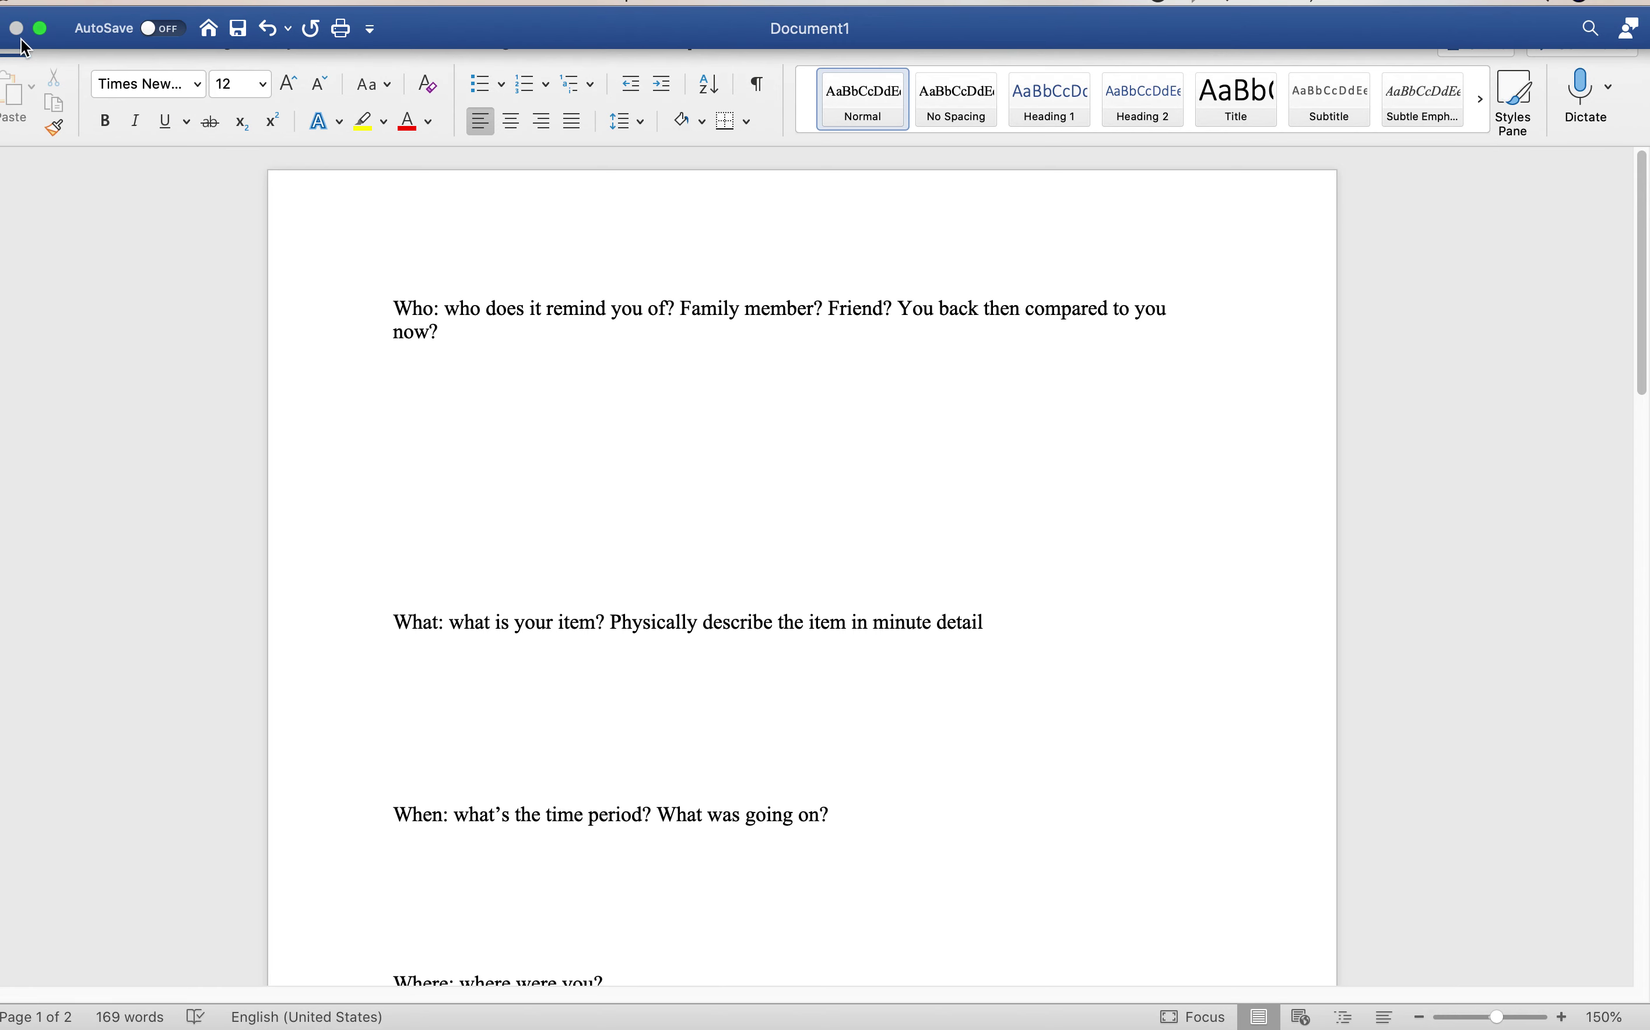
Step: Exit full screen, minimize the Word document, and move the Chrome window lower to show Blackboard
{"action": "left_click", "coordinate": [42, 30]}
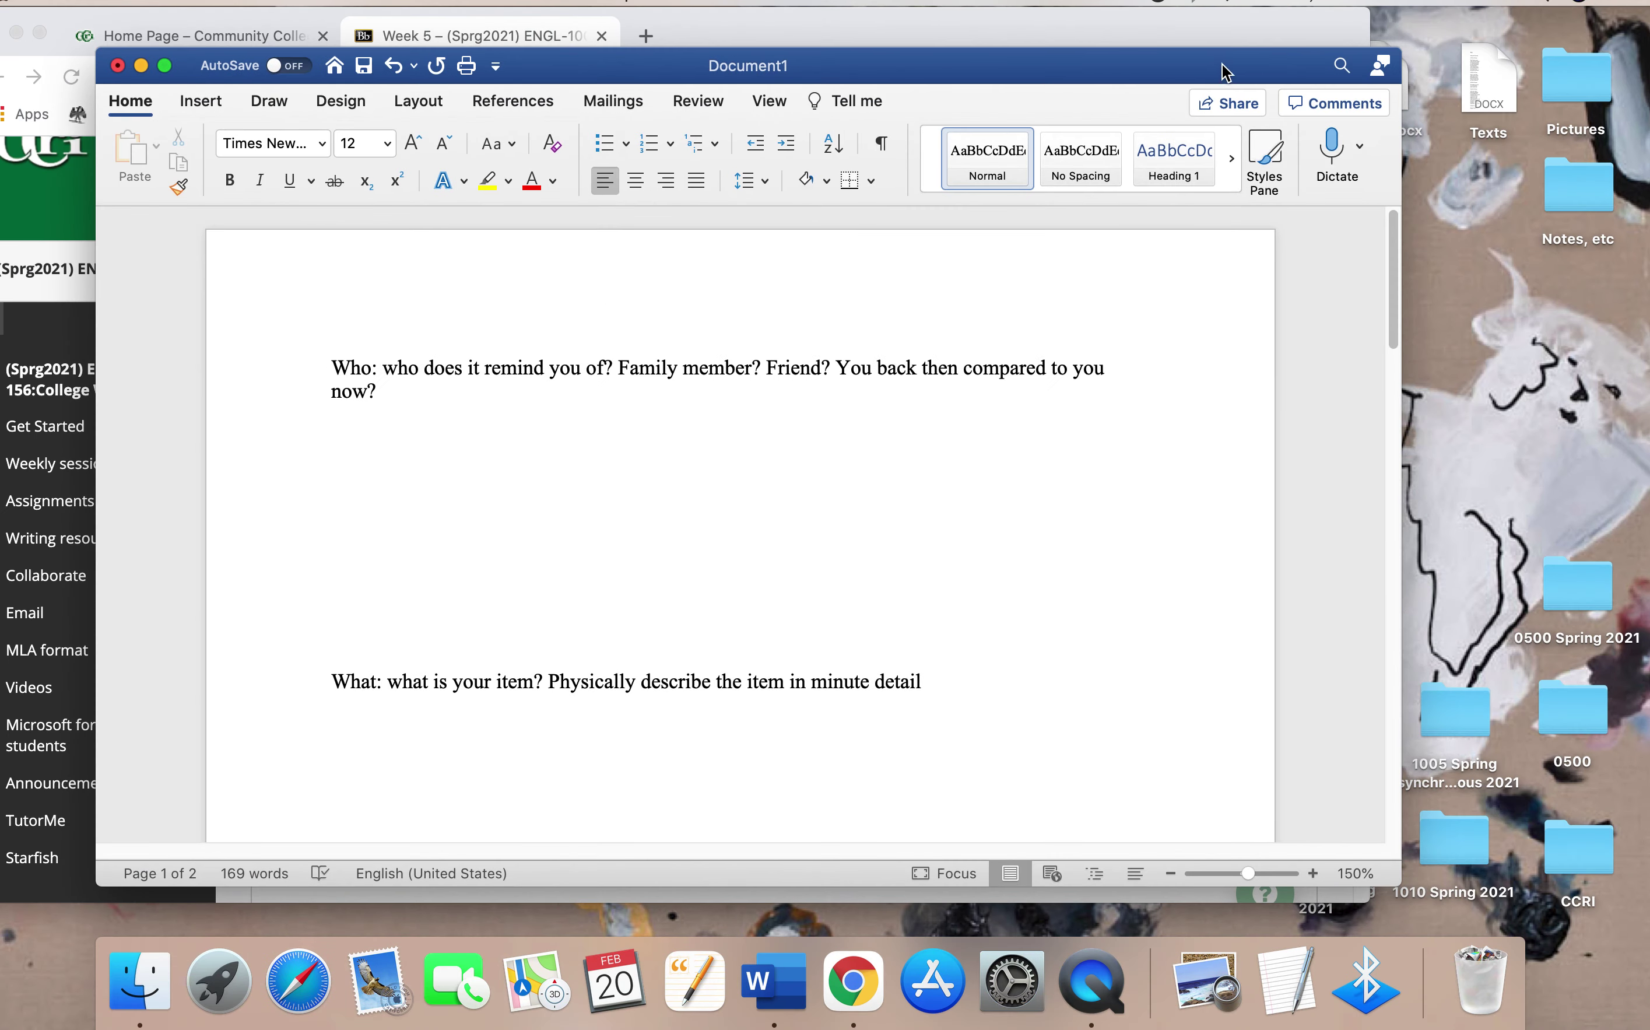
{"action": "left_click", "coordinate": [142, 66]}
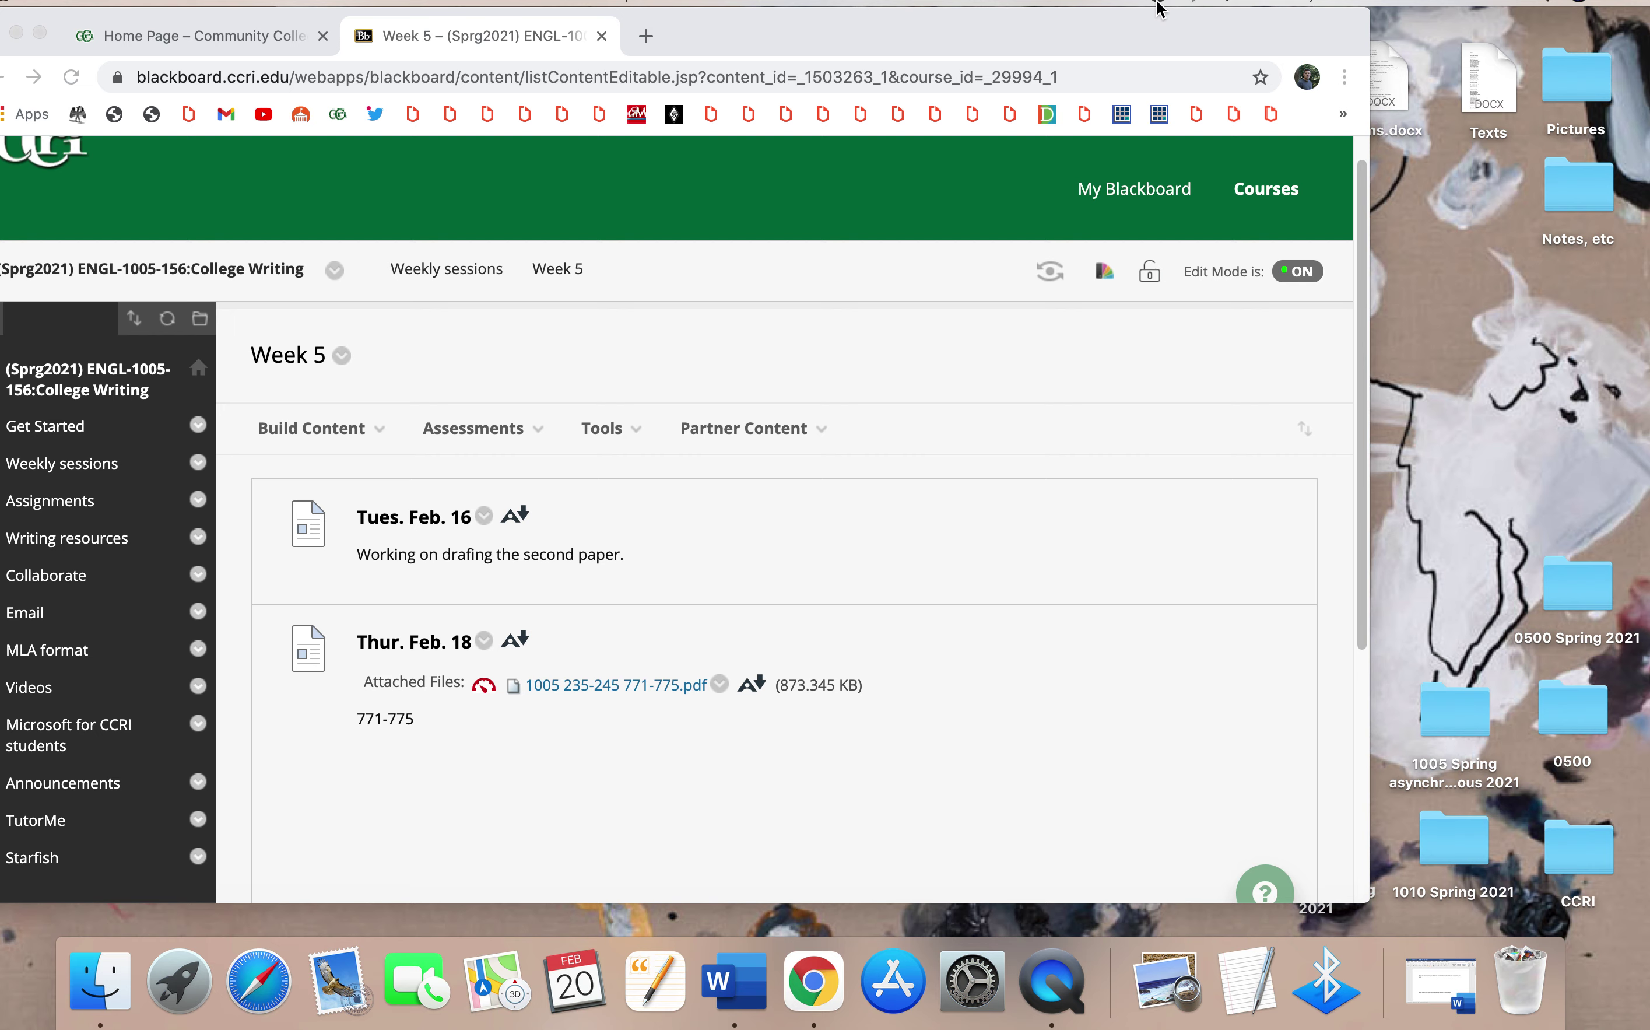
{"action": "left_click_drag", "start_coordinate": [1028, 29], "coordinate": [1035, 86]}
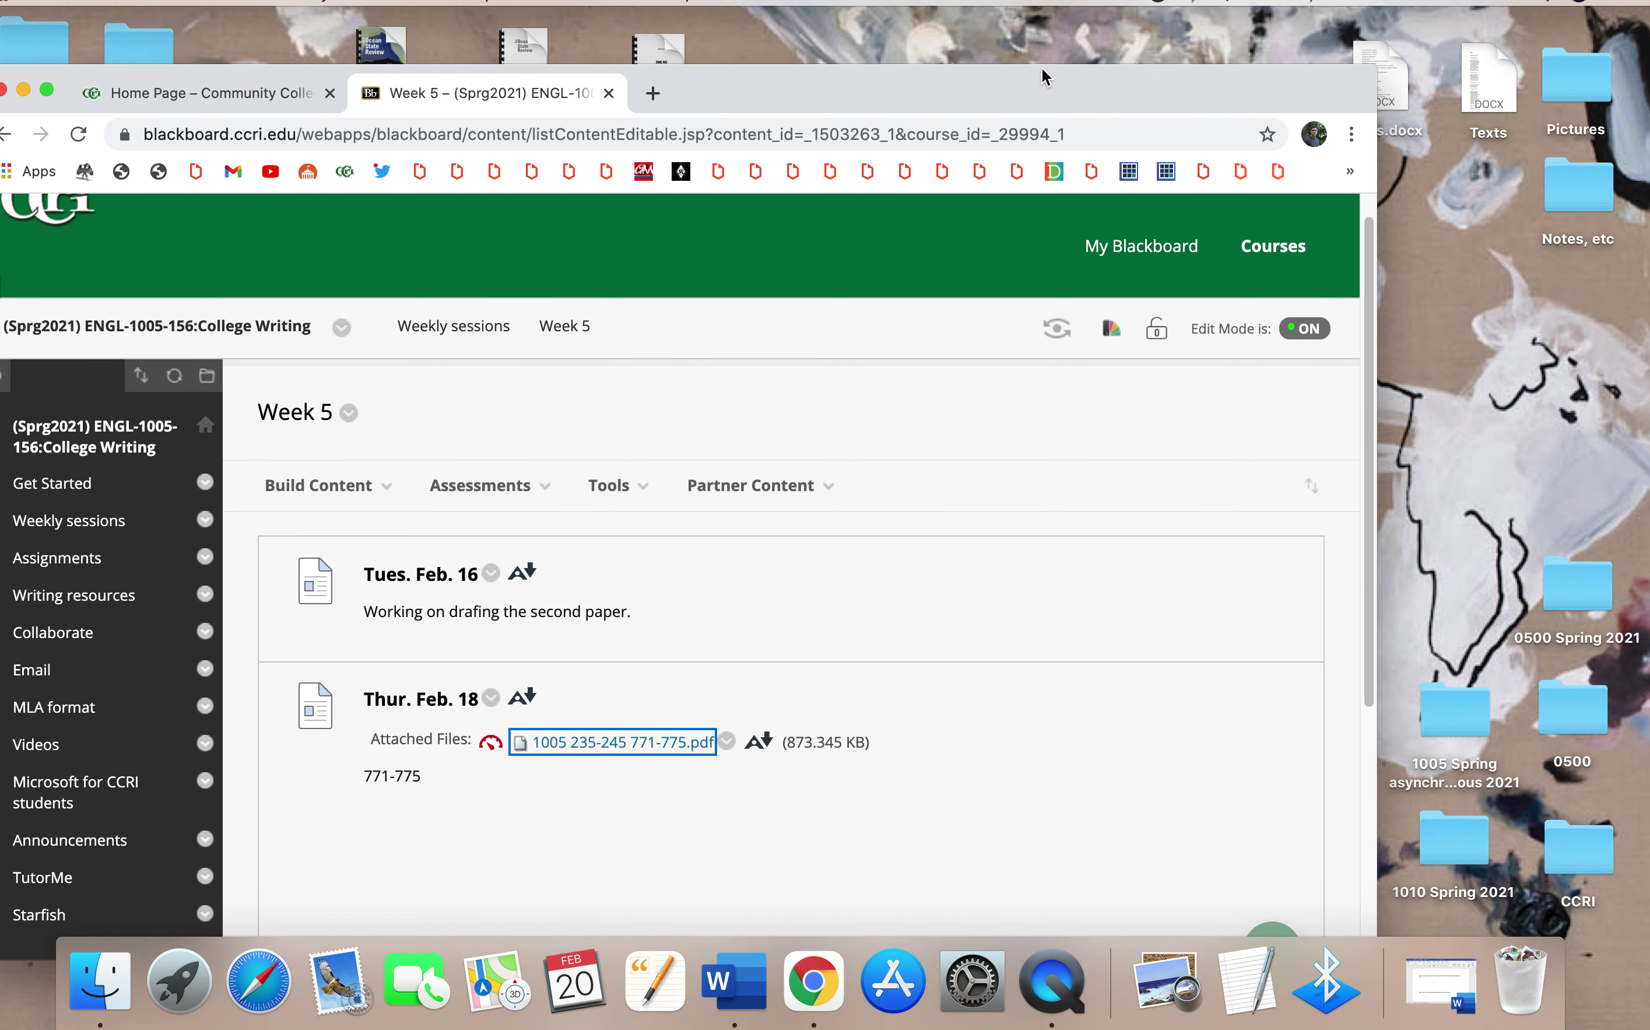